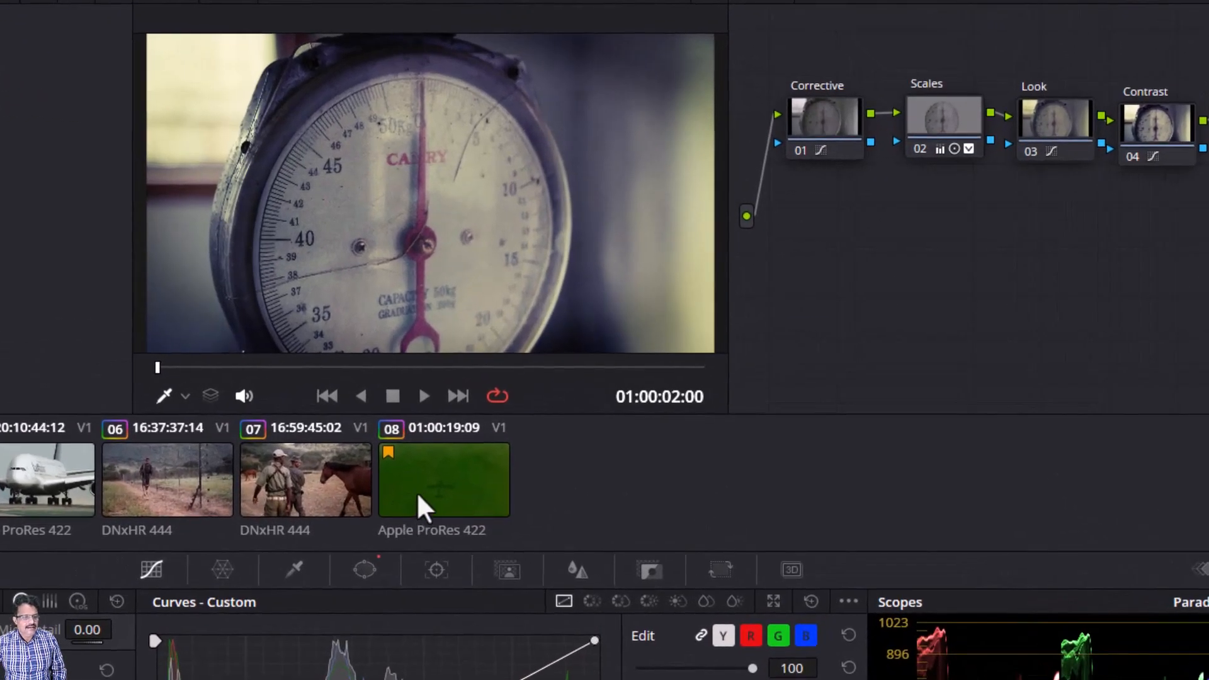
Step: Select clip 08 and scrub through its footage to examine the green water shot
{"action": "left_click", "coordinate": [421, 495]}
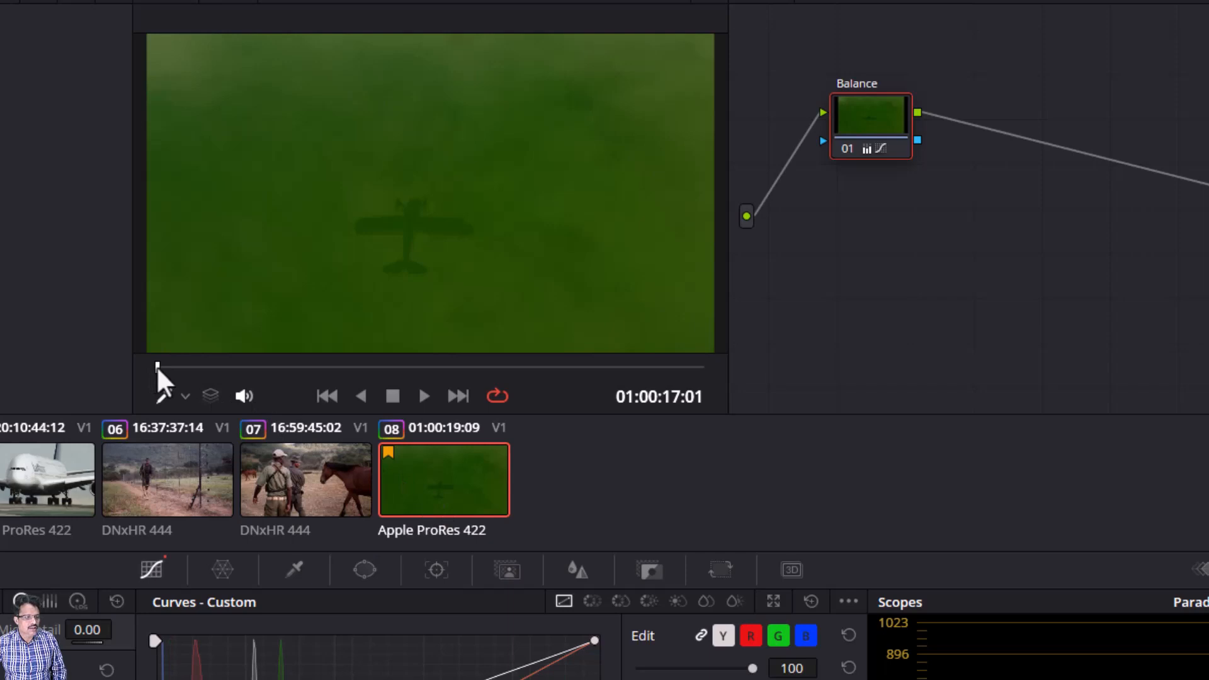
{"action": "left_click_drag", "start_coordinate": [158, 368], "coordinate": [277, 367]}
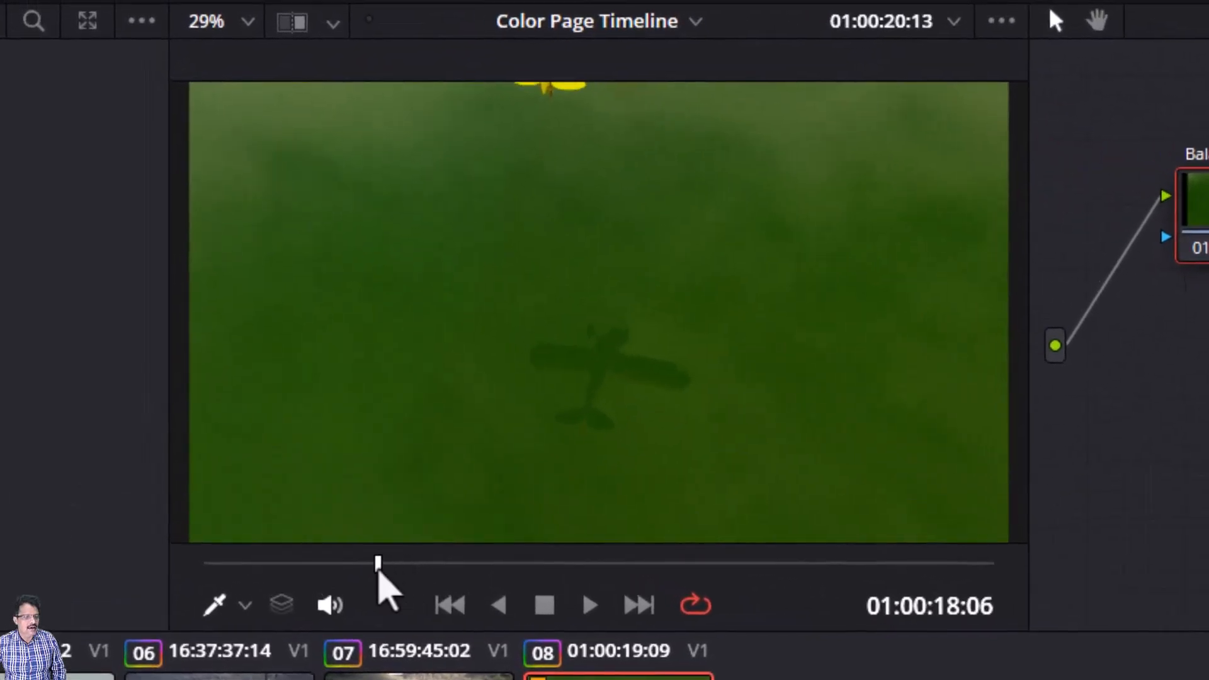
{"action": "left_click_drag", "start_coordinate": [379, 570], "coordinate": [1003, 616]}
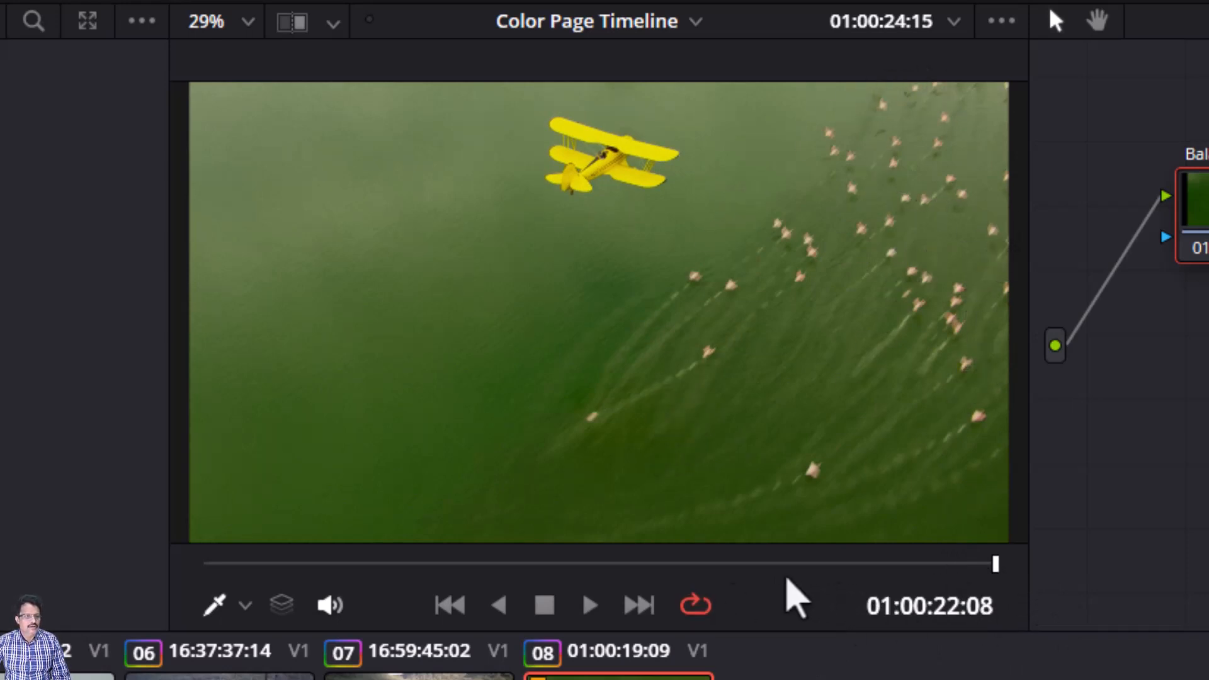
{"action": "left_click_drag", "start_coordinate": [998, 563], "coordinate": [592, 599]}
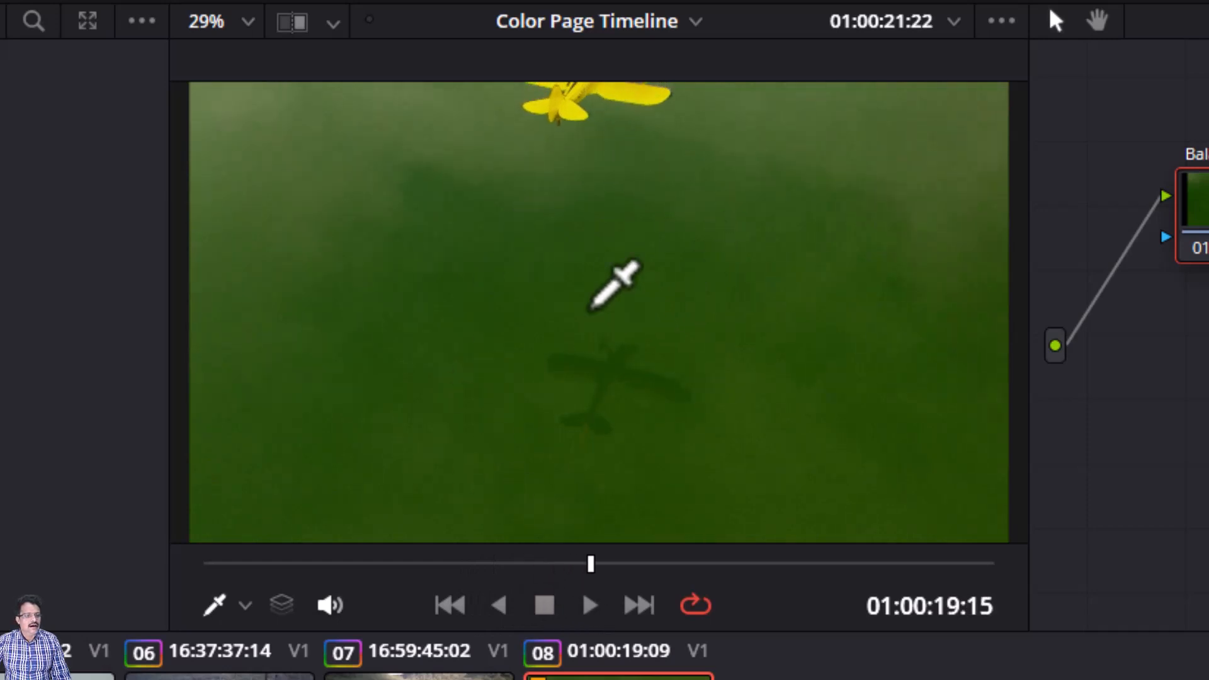
{"action": "left_click_drag", "start_coordinate": [589, 573], "coordinate": [997, 573]}
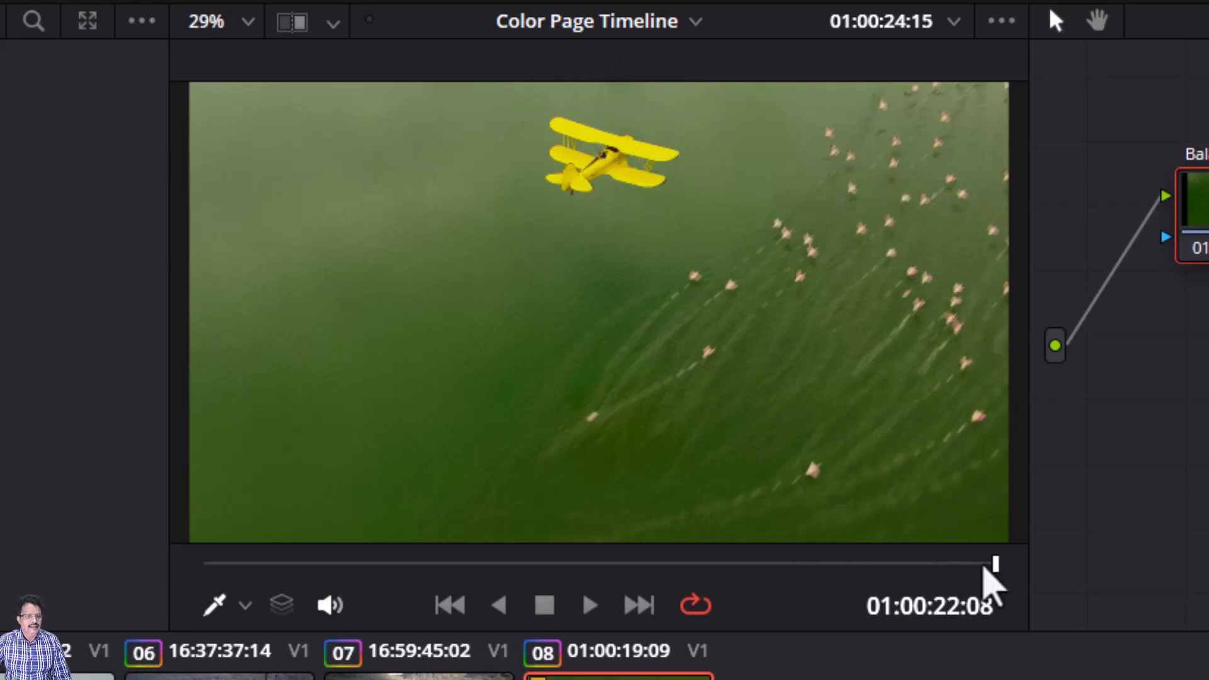
{"action": "left_click_drag", "start_coordinate": [984, 567], "coordinate": [958, 570]}
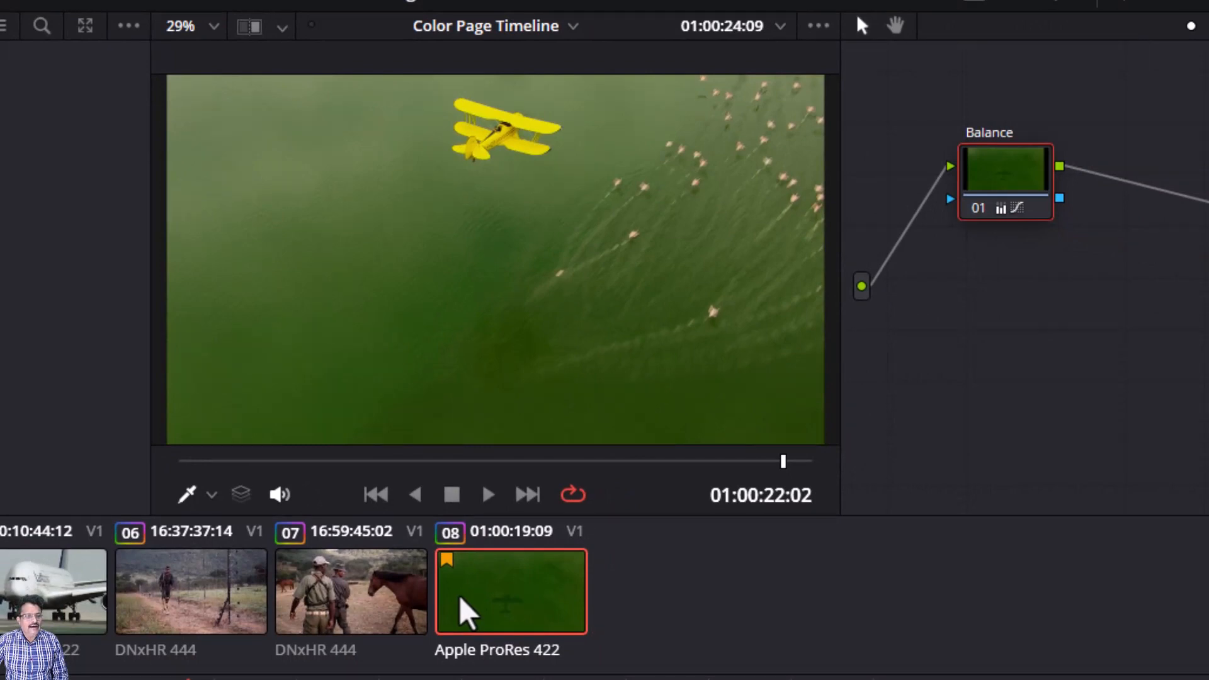
{"action": "left_click_drag", "start_coordinate": [983, 180], "coordinate": [975, 170]}
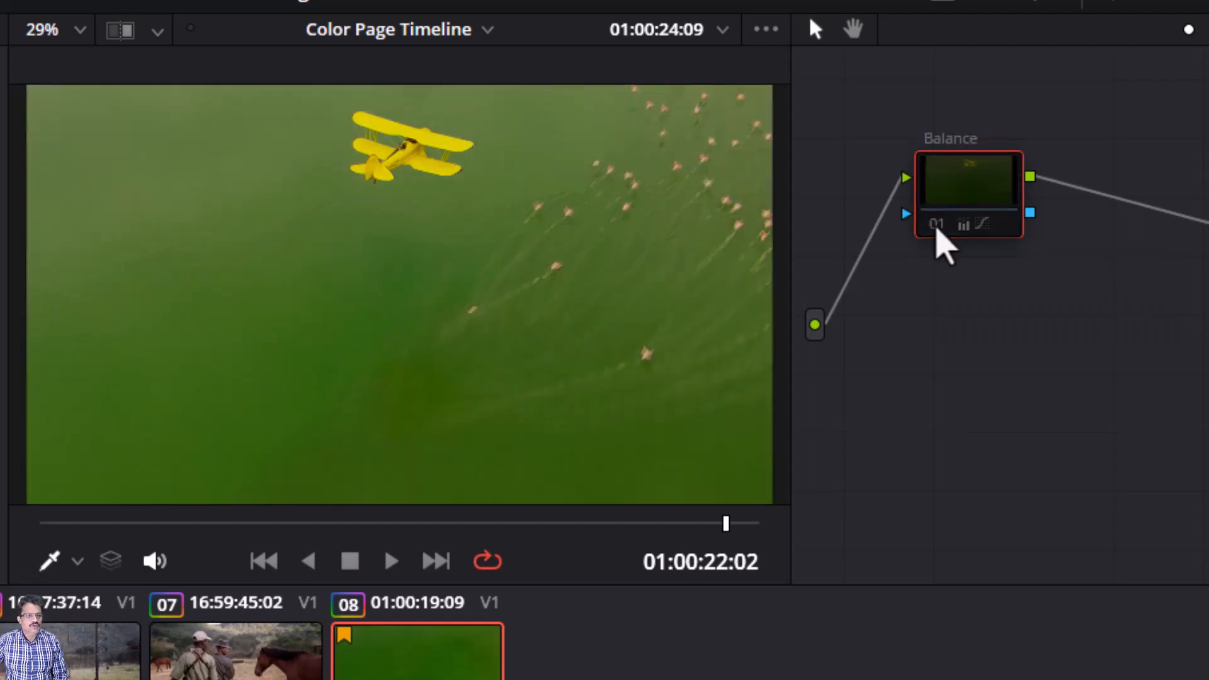
{"action": "left_click", "coordinate": [936, 227]}
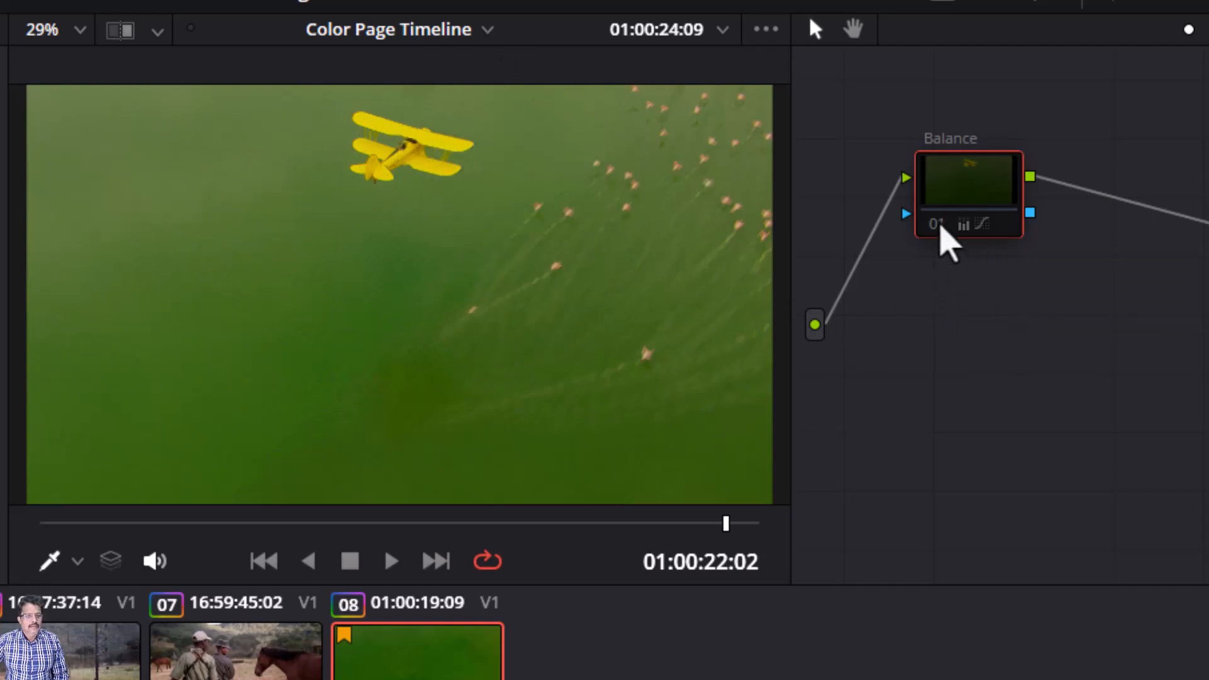
{"action": "left_click", "coordinate": [937, 224]}
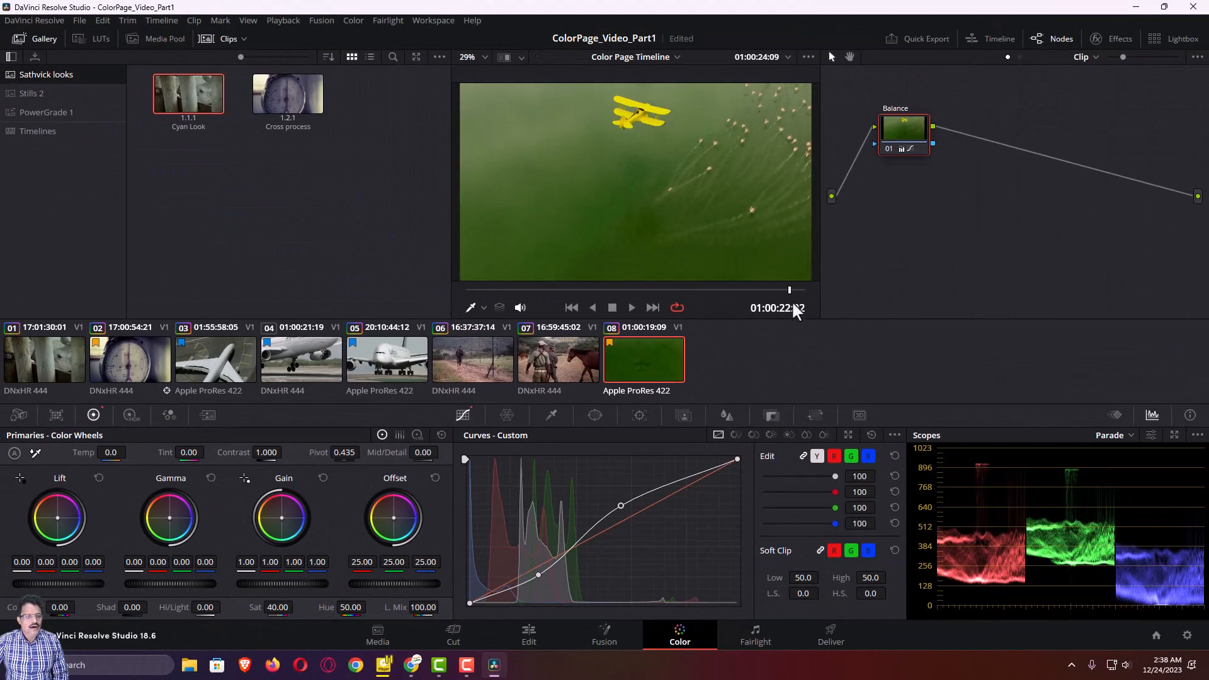
{"action": "left_click_drag", "start_coordinate": [791, 289], "coordinate": [465, 302]}
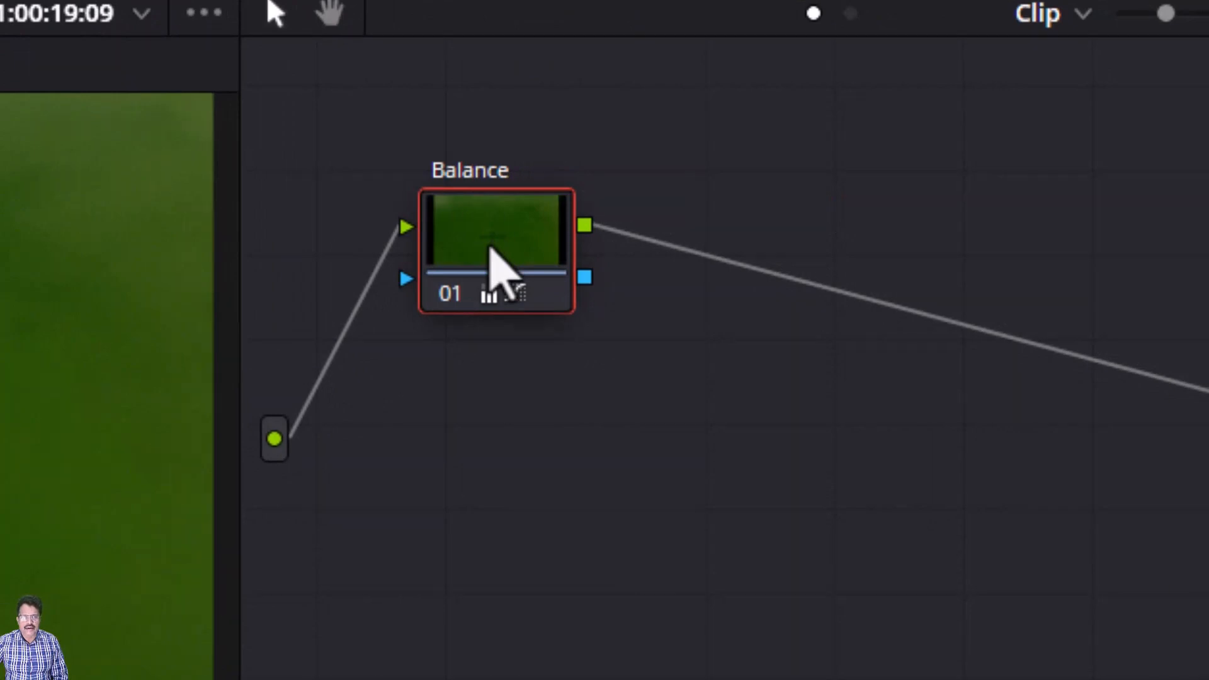
Step: Add a serial node after the Balance node
{"action": "right_click", "coordinate": [492, 248]}
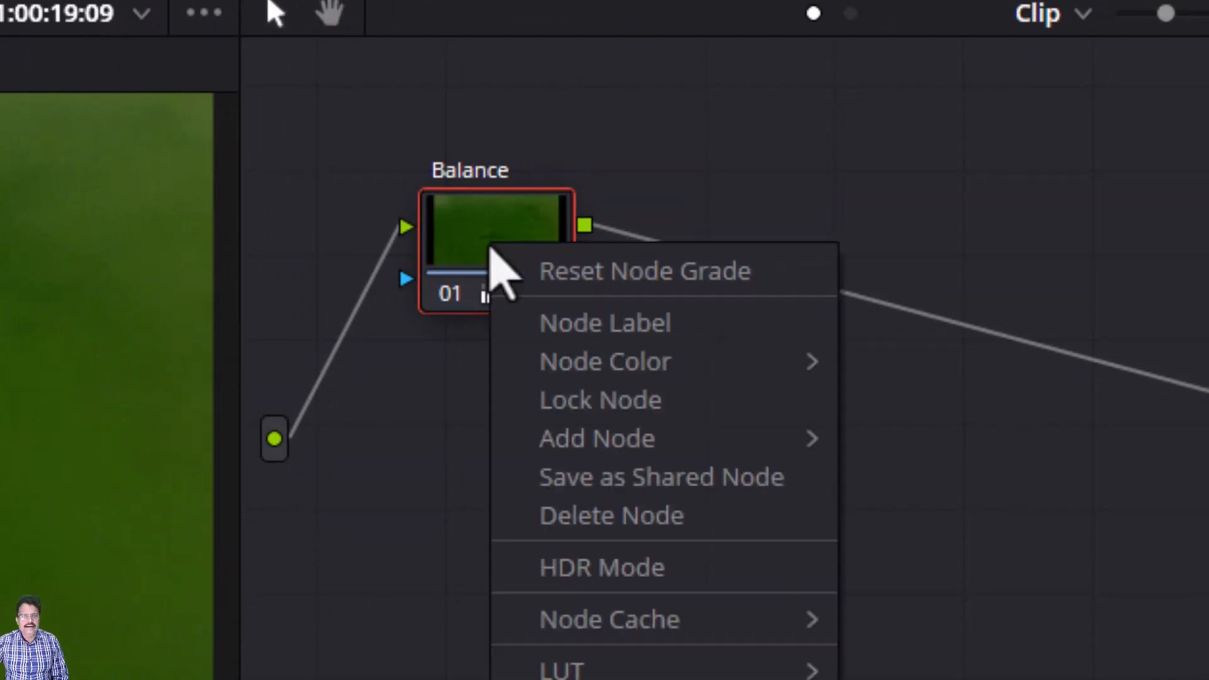
{"action": "mouse_move", "coordinate": [575, 433]}
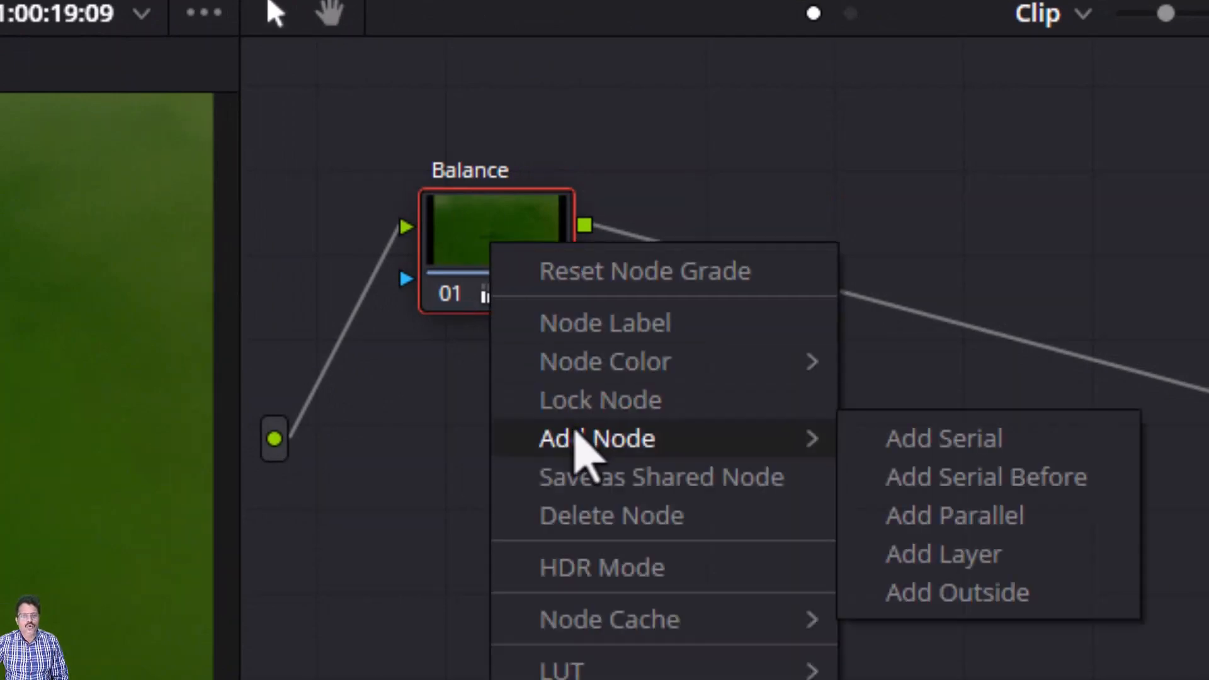
{"action": "left_click", "coordinate": [988, 451]}
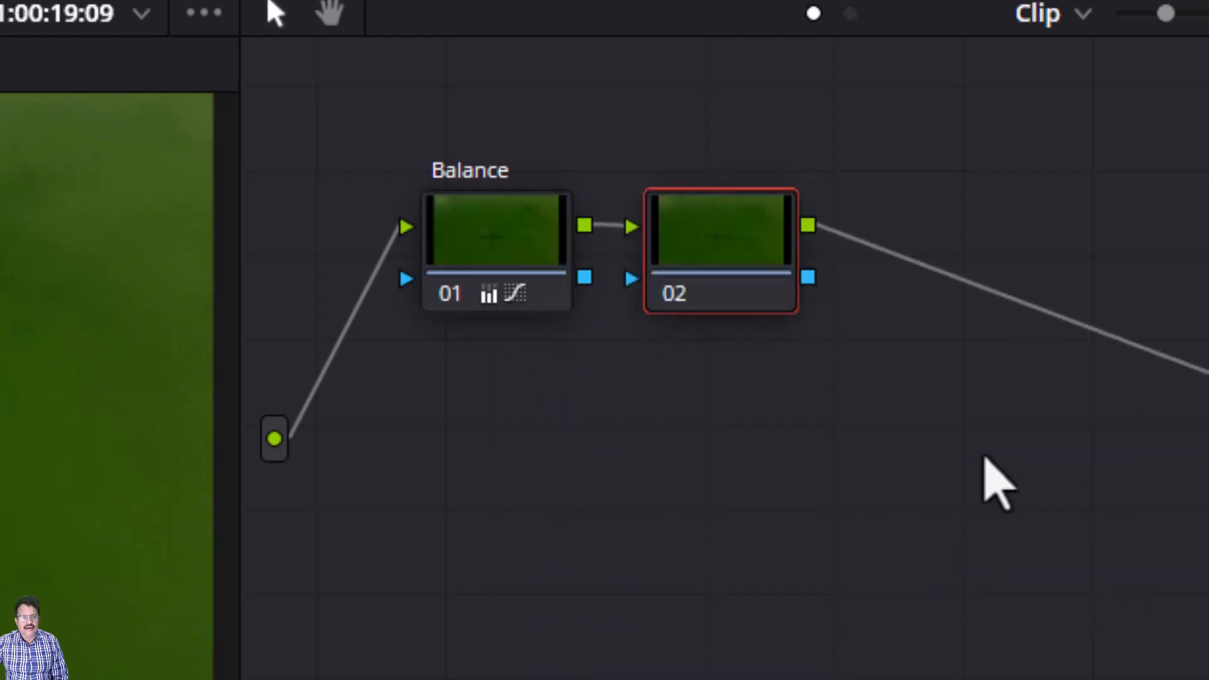
Step: Label the new node 02 as Blue Water
{"action": "right_click", "coordinate": [732, 252]}
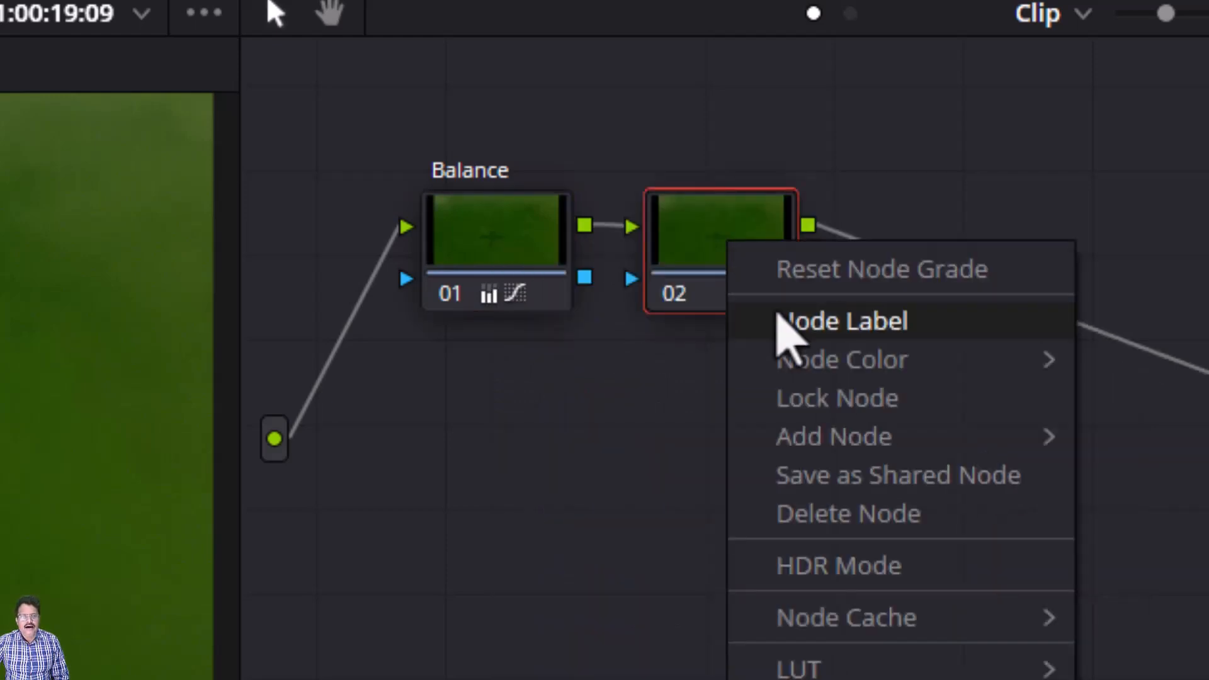
{"action": "left_click", "coordinate": [779, 318]}
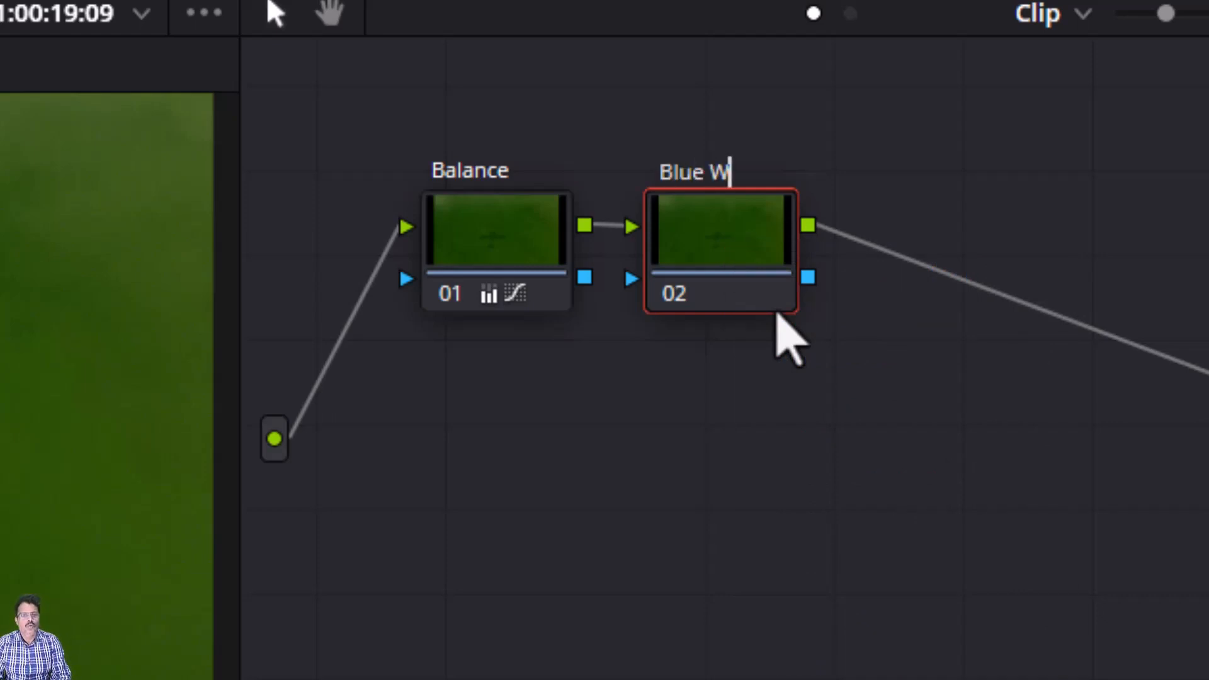
{"action": "key", "text": "Return"}
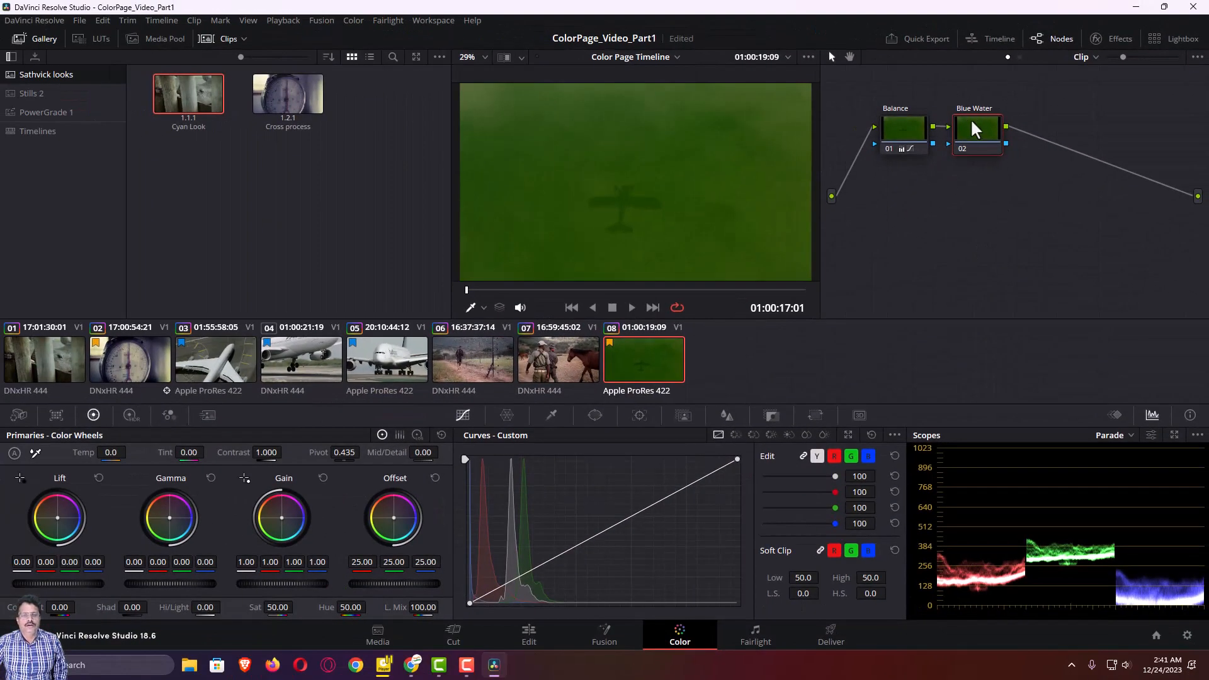
{"action": "left_click_drag", "start_coordinate": [974, 139], "coordinate": [975, 133]}
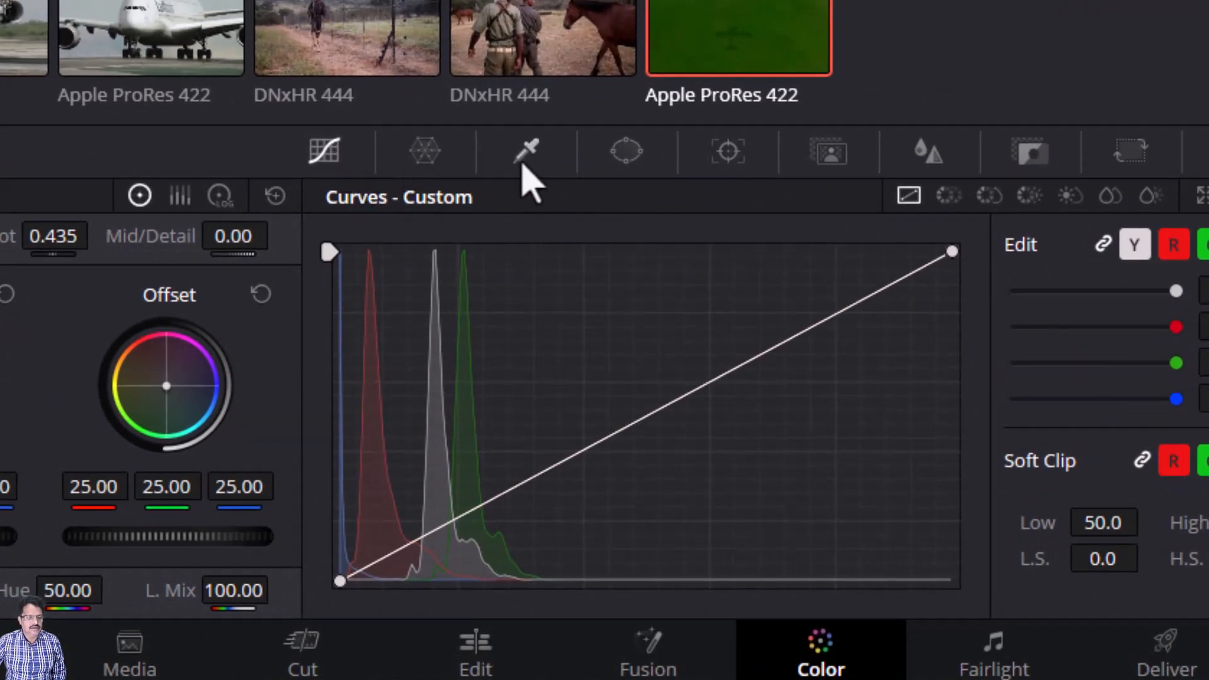
Step: Open the HSL Qualifier and sample the green water in the viewer with the eyedropper
{"action": "left_click", "coordinate": [522, 157]}
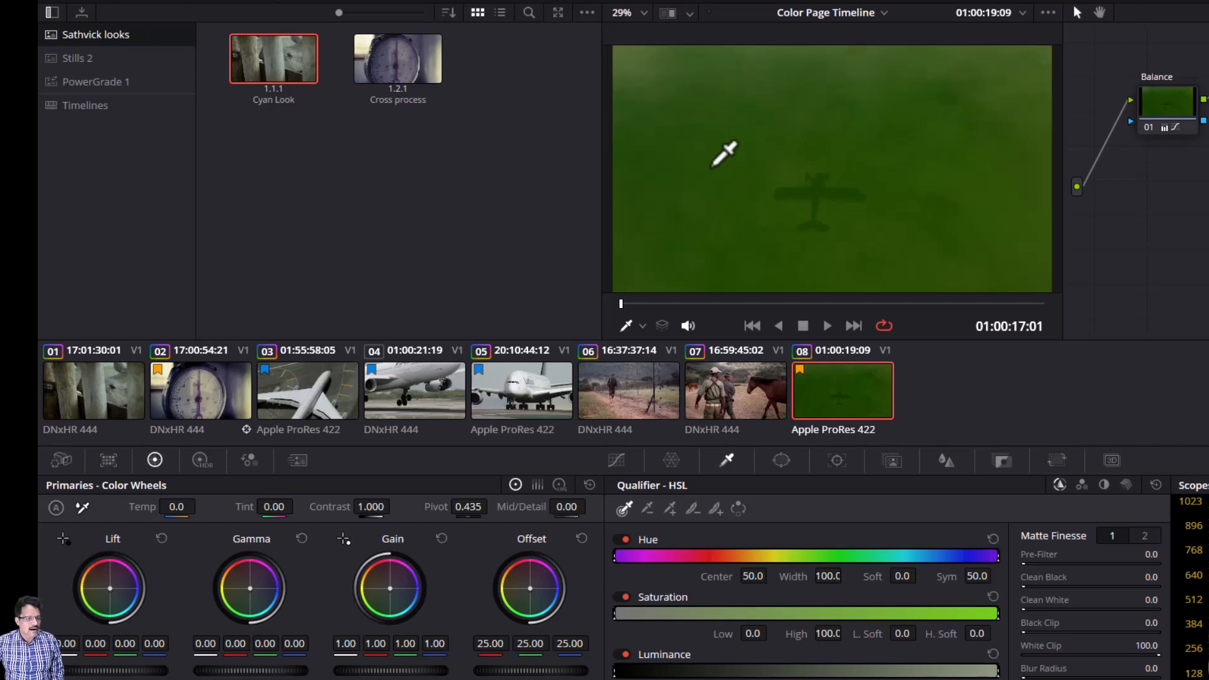
{"action": "left_click", "coordinate": [712, 166]}
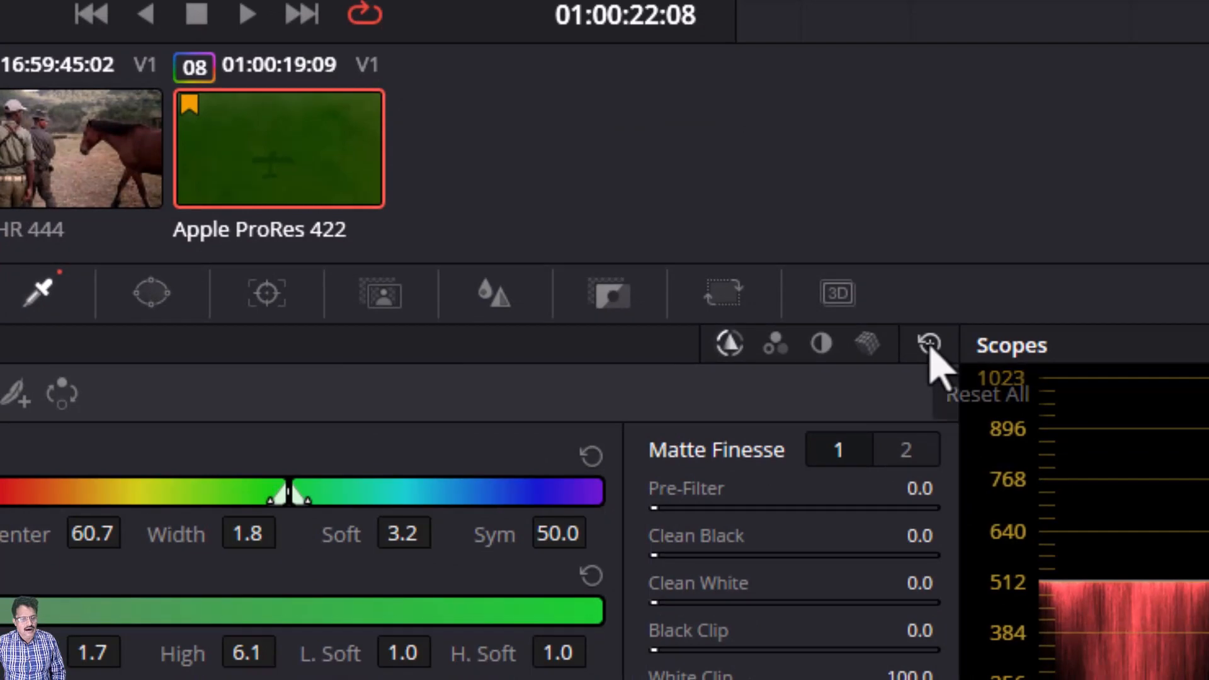
{"action": "left_click", "coordinate": [930, 344]}
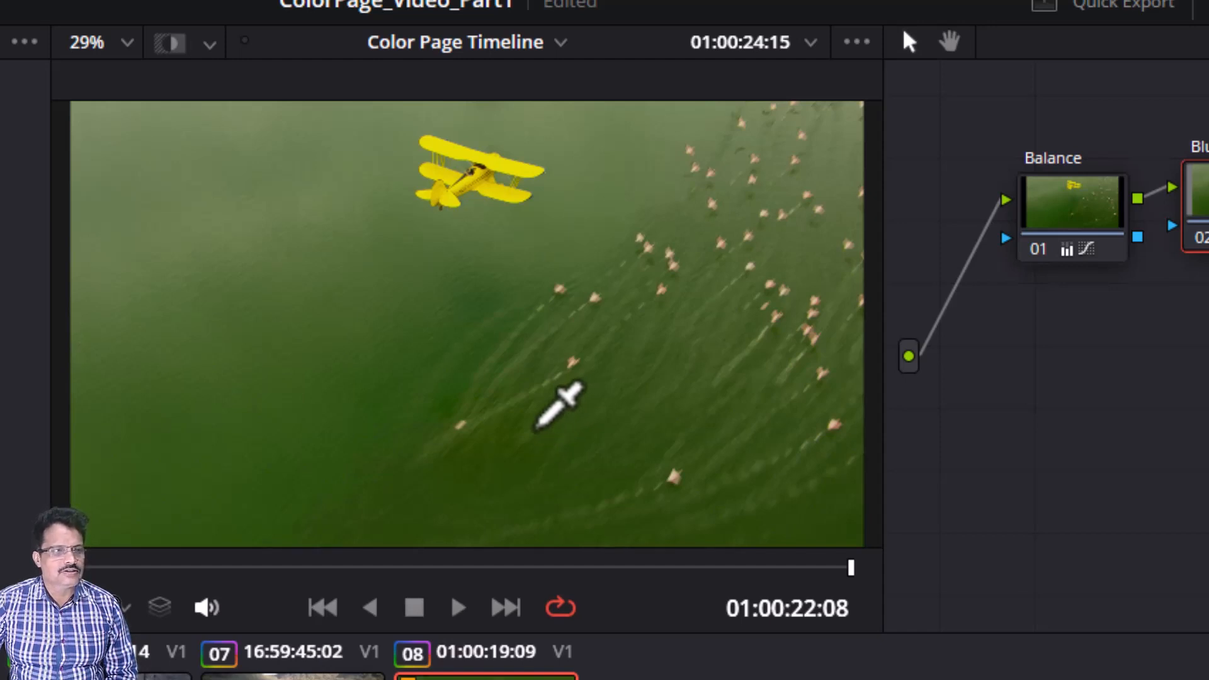
Step: Turn on the black-and-white highlight view and add the remaining water areas to the qualifier selection with the add picker
{"action": "left_click", "coordinate": [171, 43]}
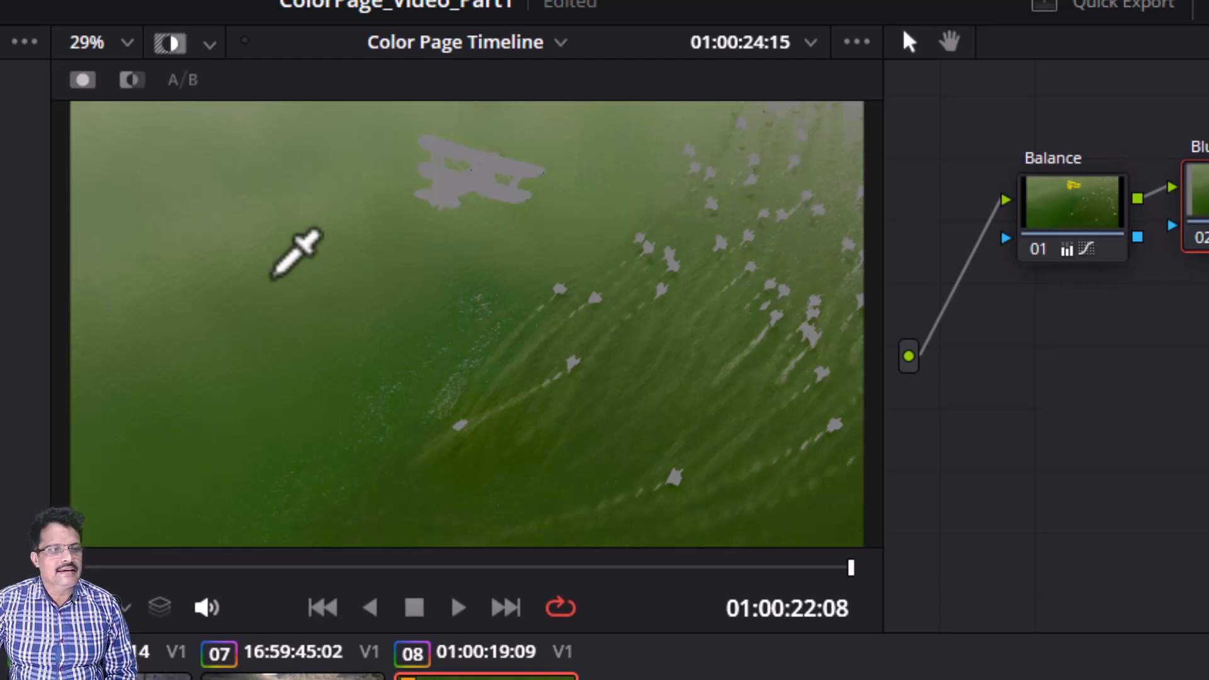
{"action": "left_click", "coordinate": [123, 78]}
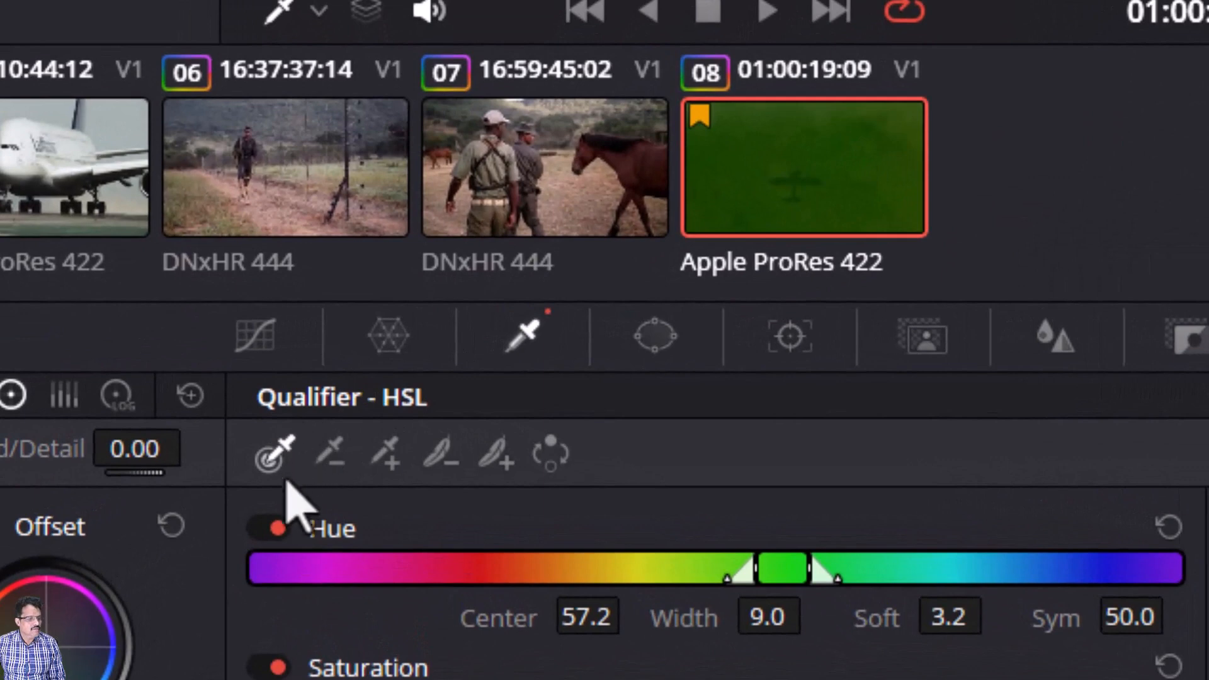
{"action": "left_click", "coordinate": [386, 465]}
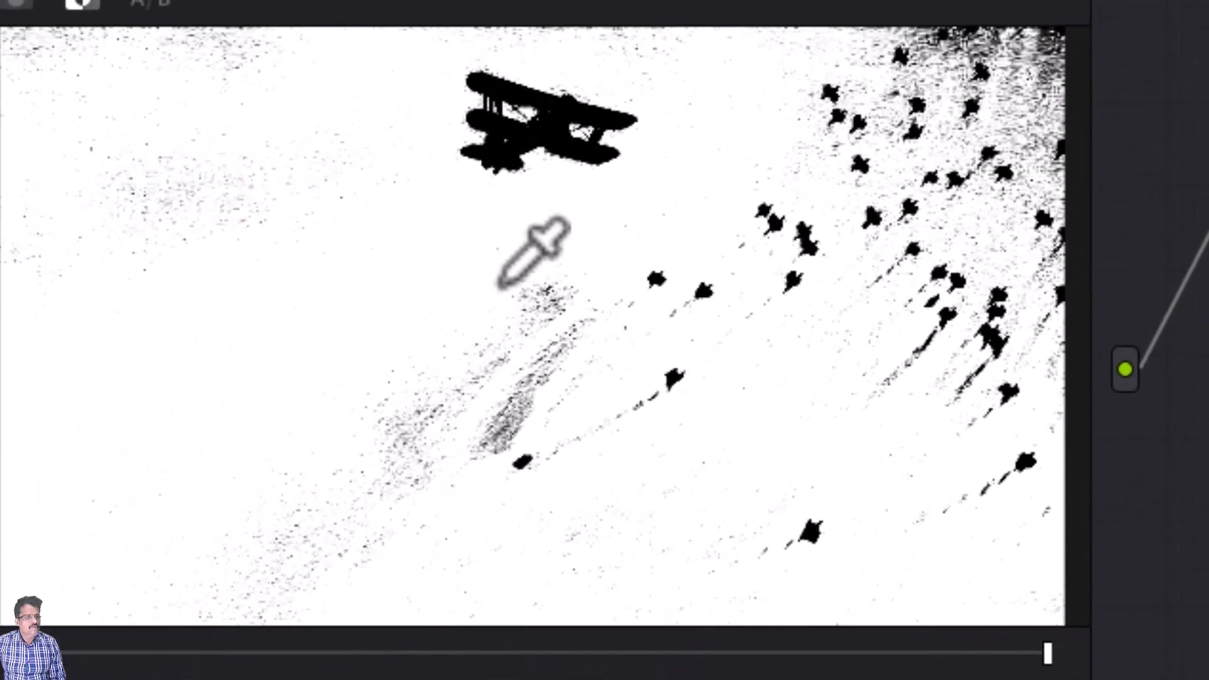
{"action": "mouse_move", "coordinate": [517, 290]}
{"action": "left_mouse_down"}
{"action": "mouse_move", "coordinate": [554, 324]}
{"action": "mouse_move", "coordinate": [534, 381]}
{"action": "mouse_move", "coordinate": [480, 439]}
{"action": "left_mouse_up"}
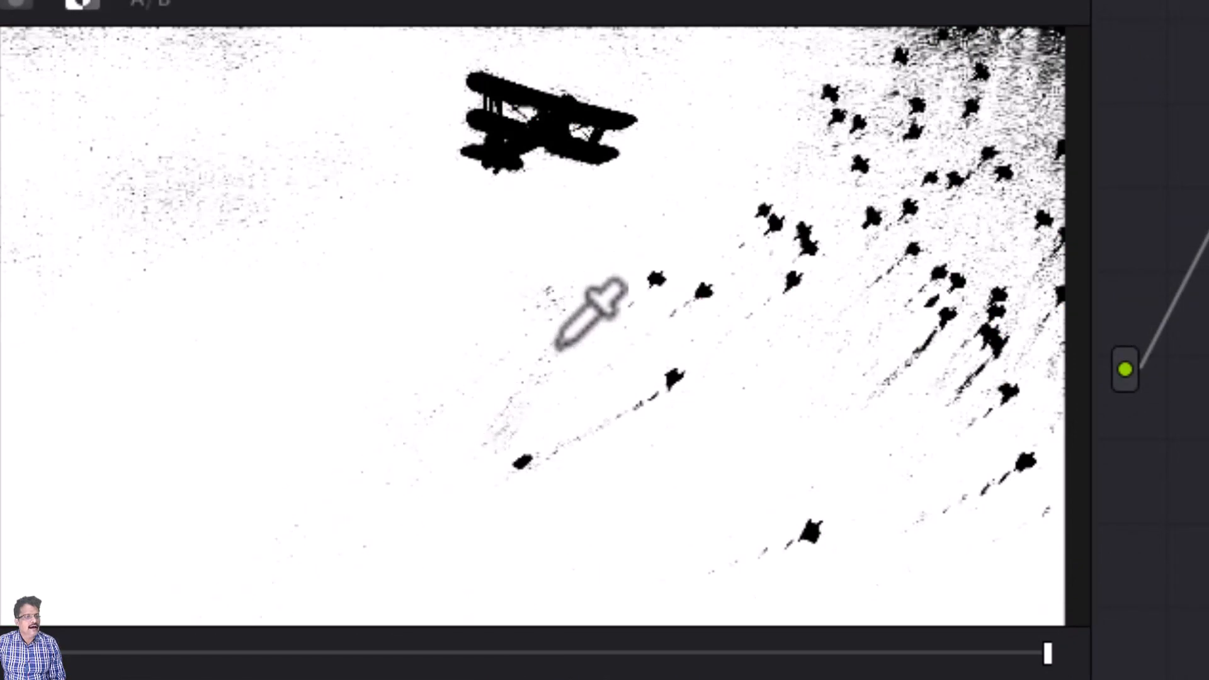
{"action": "left_click_drag", "start_coordinate": [512, 414], "coordinate": [478, 446]}
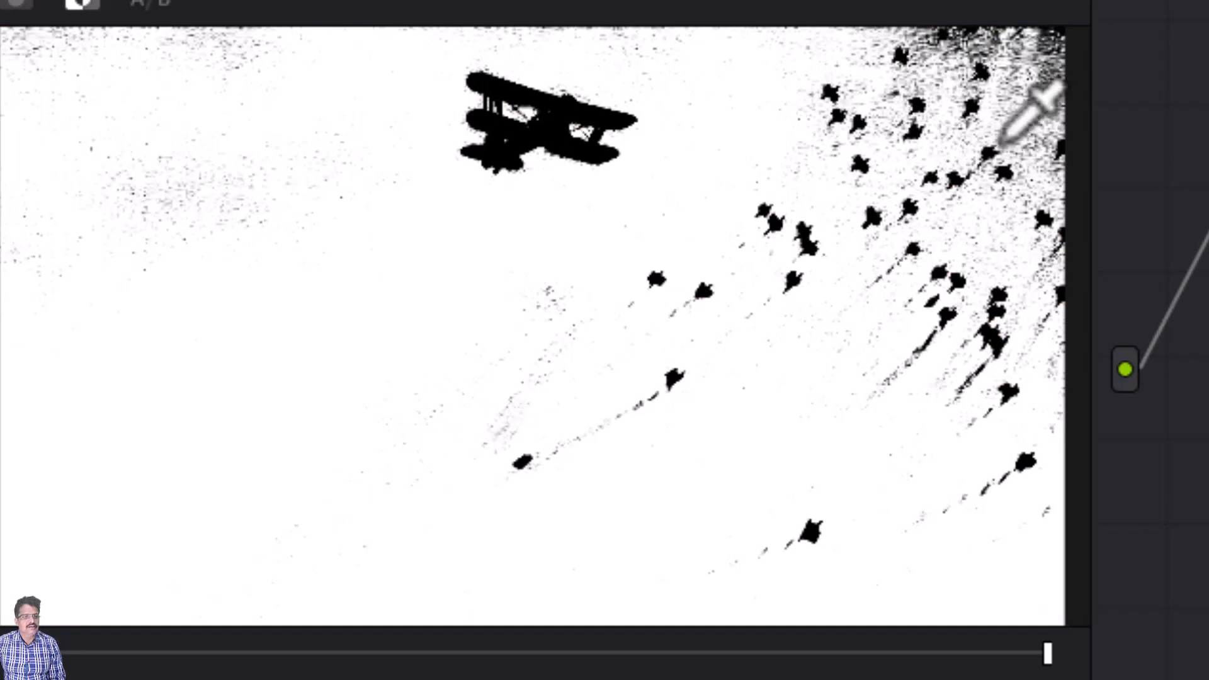
{"action": "left_click", "coordinate": [1037, 29]}
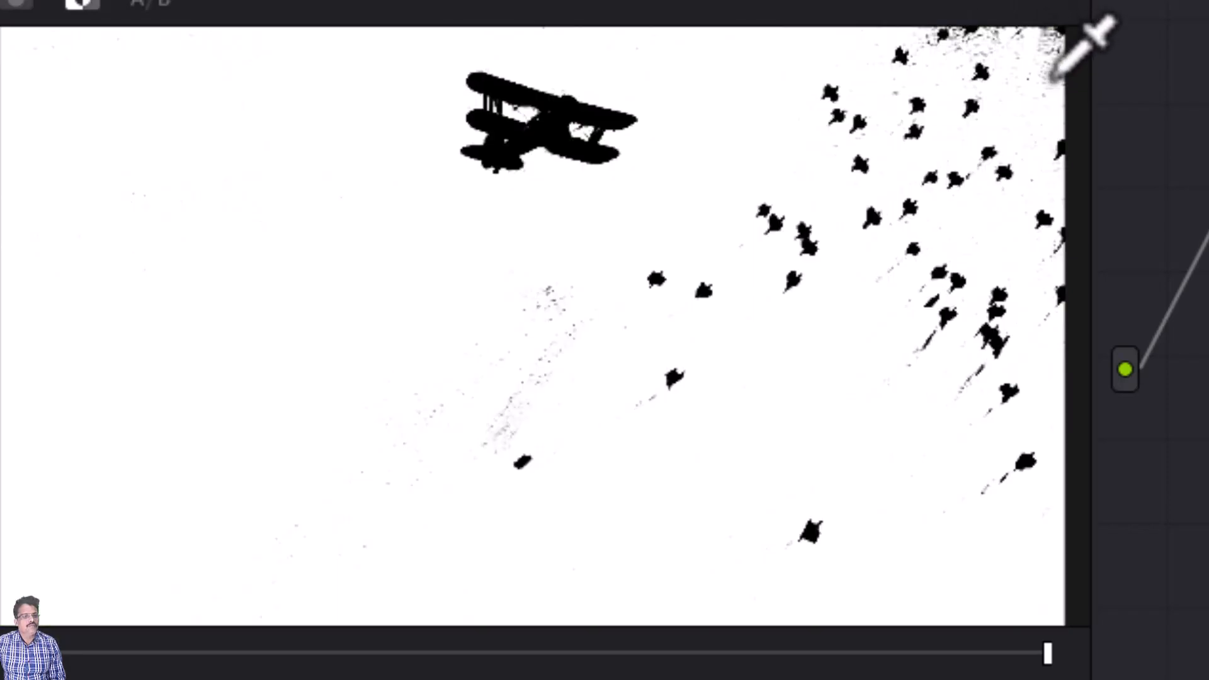
{"action": "left_click", "coordinate": [1038, 35]}
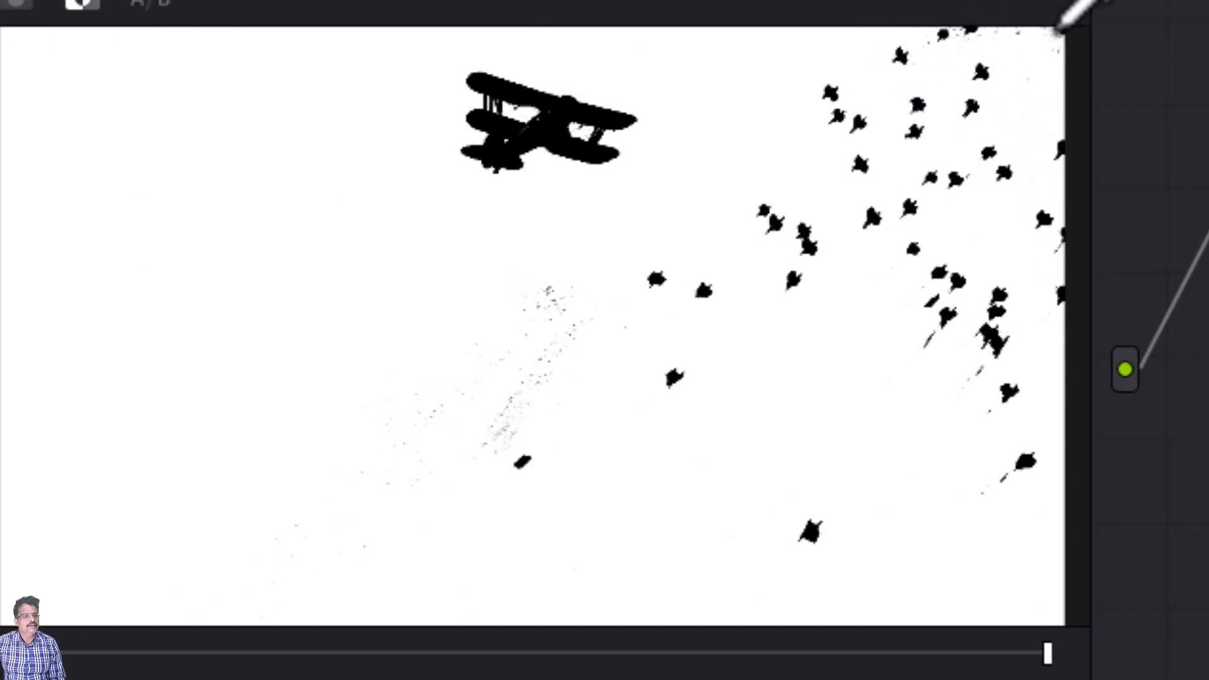
{"action": "left_click", "coordinate": [1047, 45]}
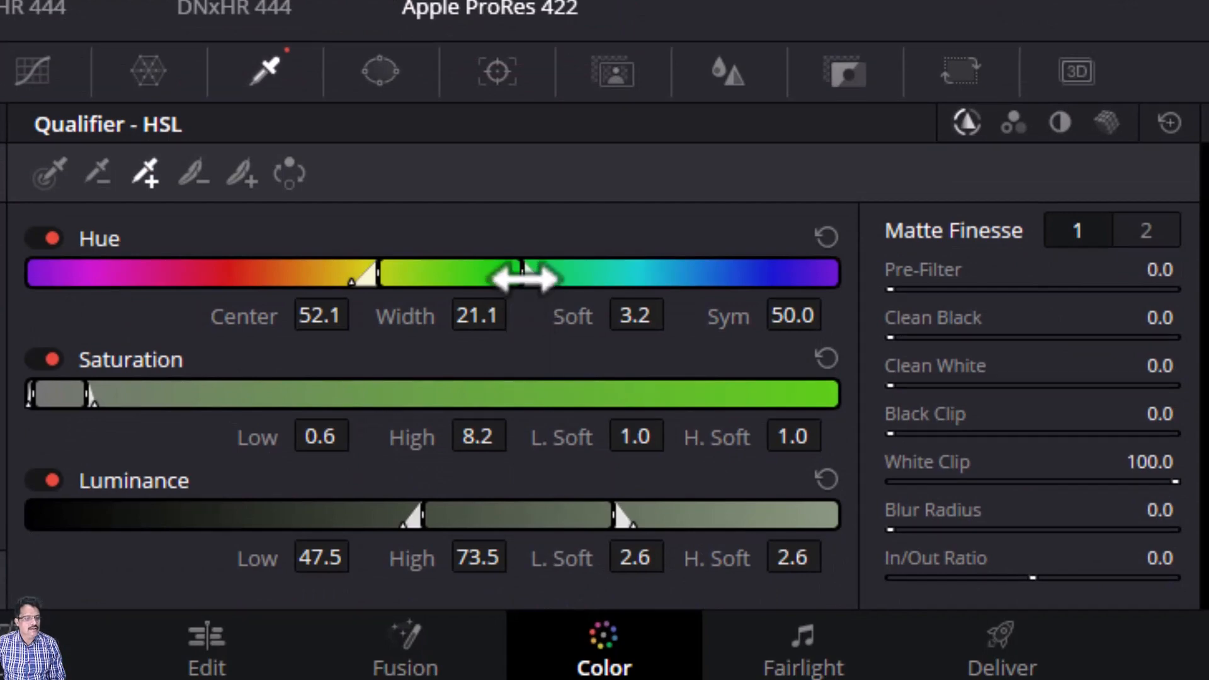
Step: Refine the hue range to center 57.4 and width 15.5
{"action": "left_click_drag", "start_coordinate": [521, 276], "coordinate": [511, 277]}
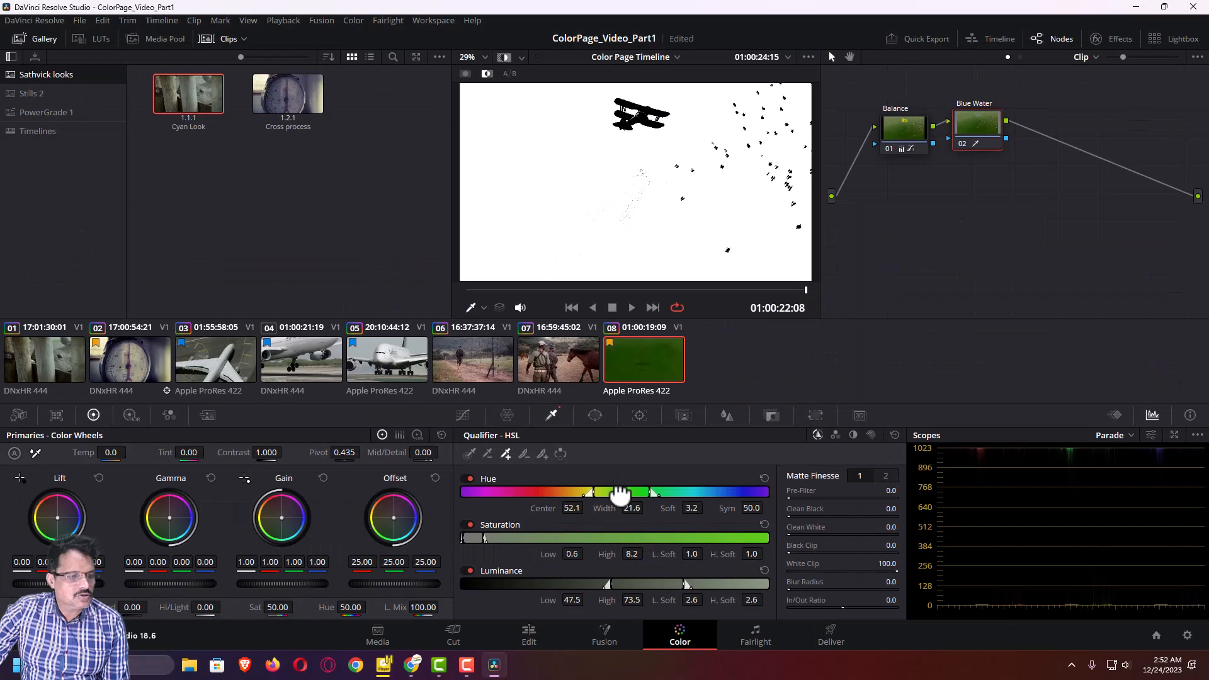
{"action": "left_click_drag", "start_coordinate": [444, 279], "coordinate": [464, 281]}
{"action": "left_click_drag", "start_coordinate": [351, 299], "coordinate": [371, 300]}
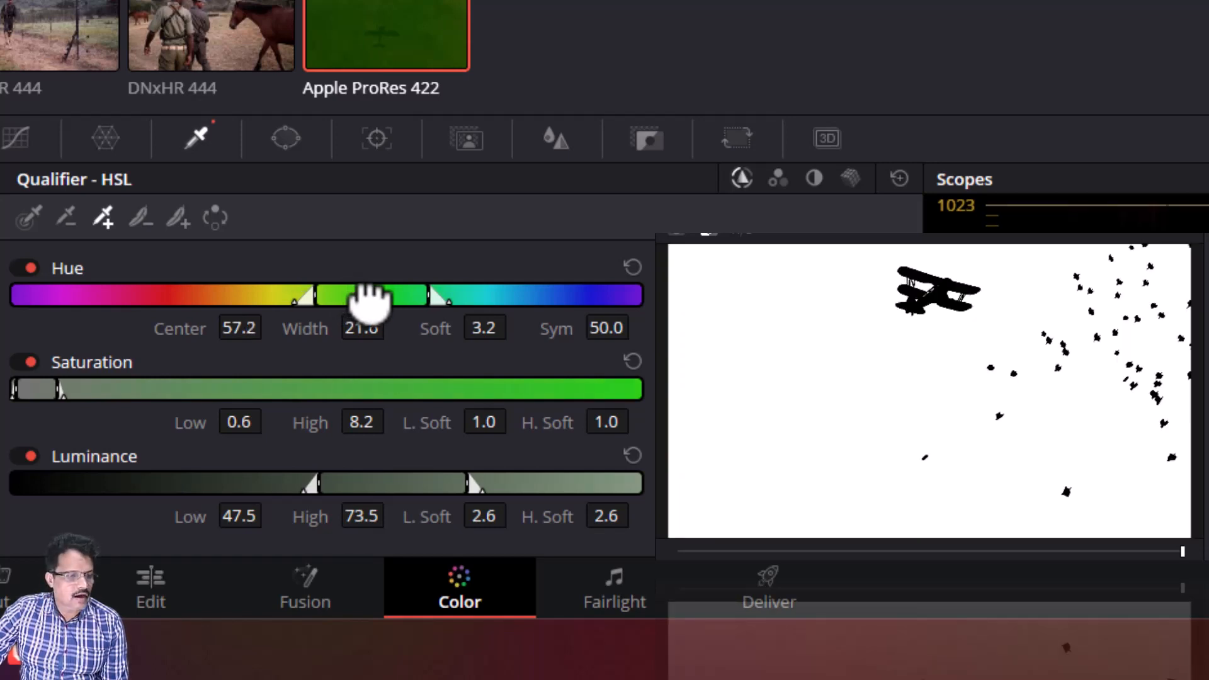
{"action": "left_click_drag", "start_coordinate": [371, 301], "coordinate": [370, 299]}
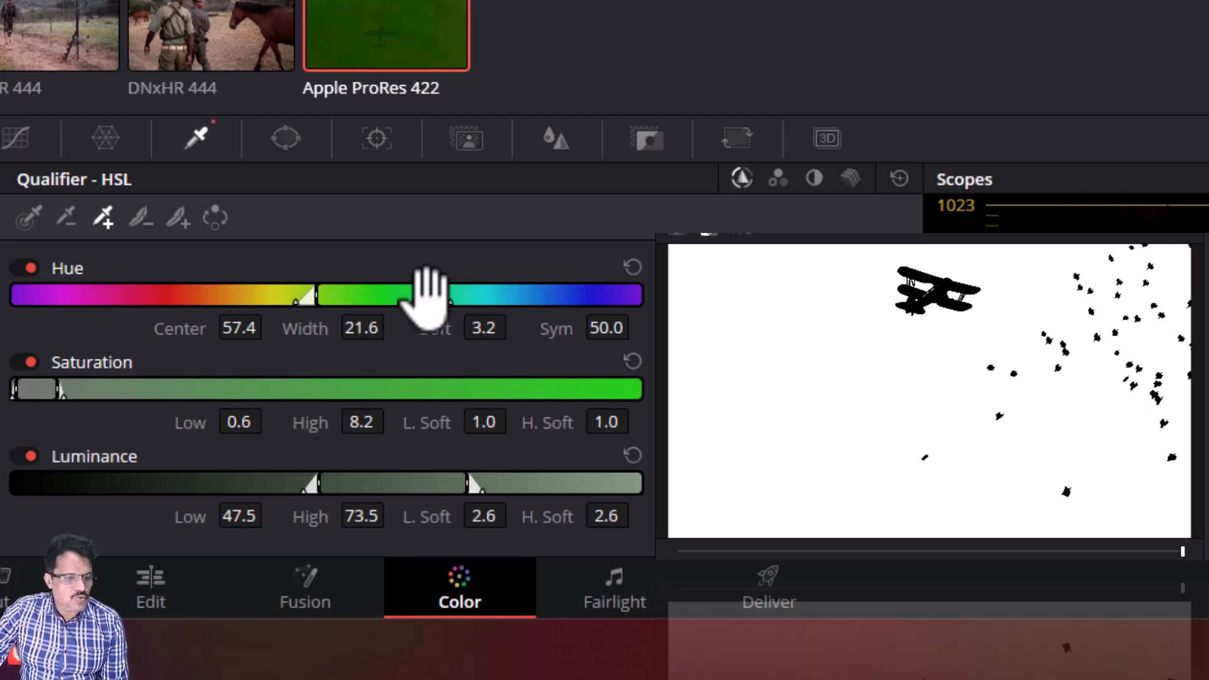
{"action": "left_click_drag", "start_coordinate": [428, 297], "coordinate": [408, 298]}
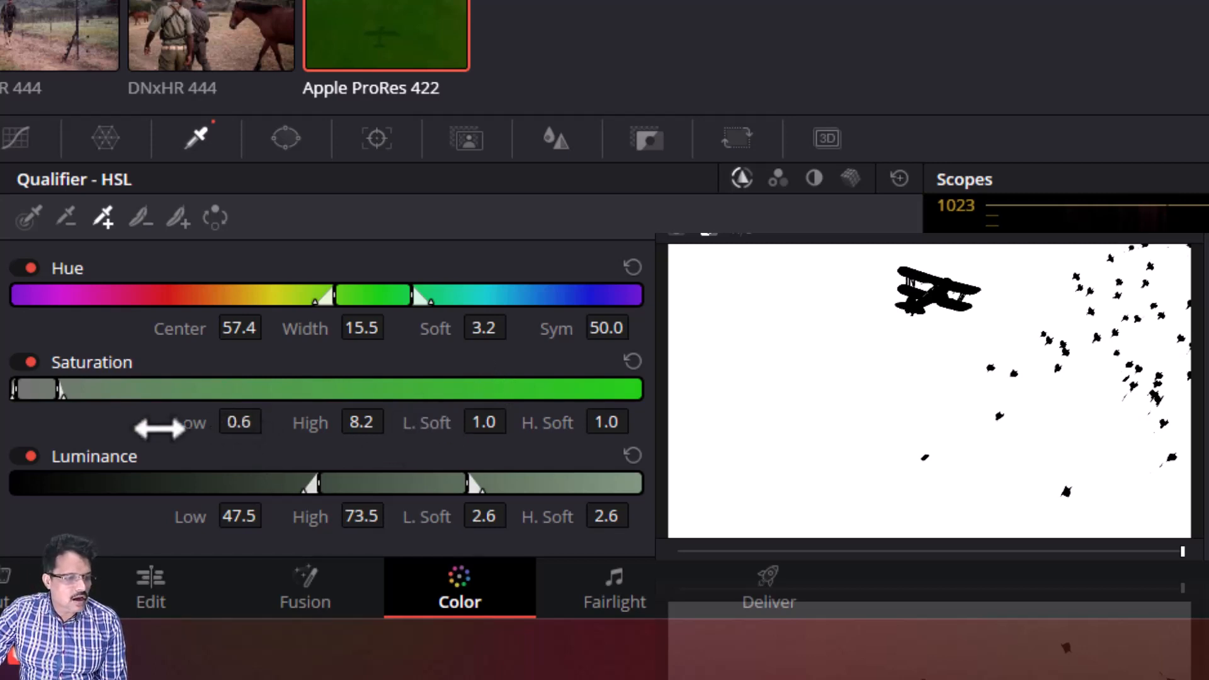
Step: Tighten the saturation range to 0.9–7.2 and lower the luminance high to 65.3
{"action": "left_click_drag", "start_coordinate": [240, 423], "coordinate": [271, 422]}
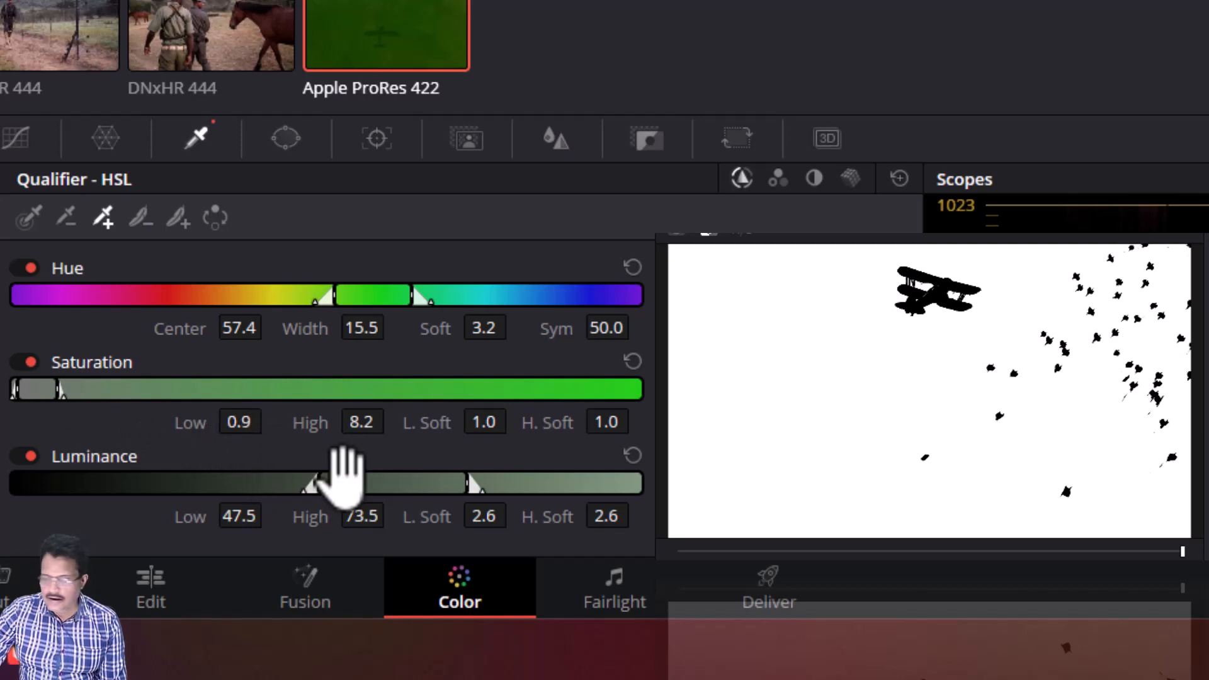
{"action": "left_click_drag", "start_coordinate": [364, 424], "coordinate": [391, 422]}
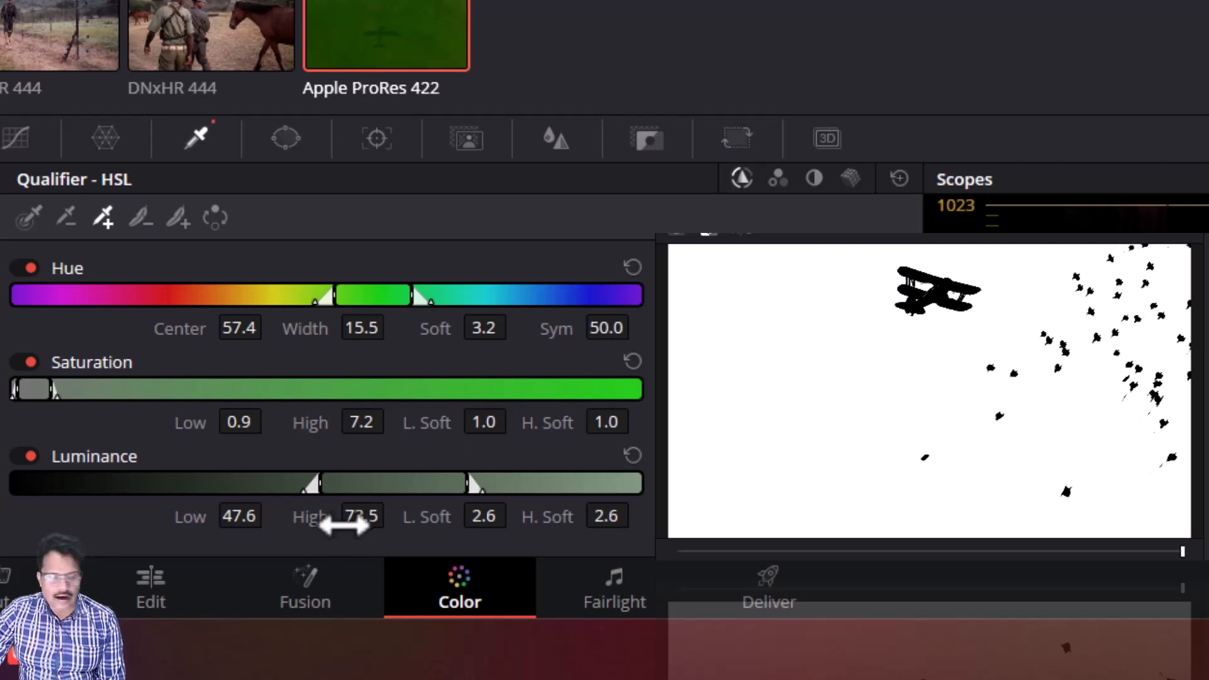
{"action": "left_click_drag", "start_coordinate": [357, 518], "coordinate": [288, 518]}
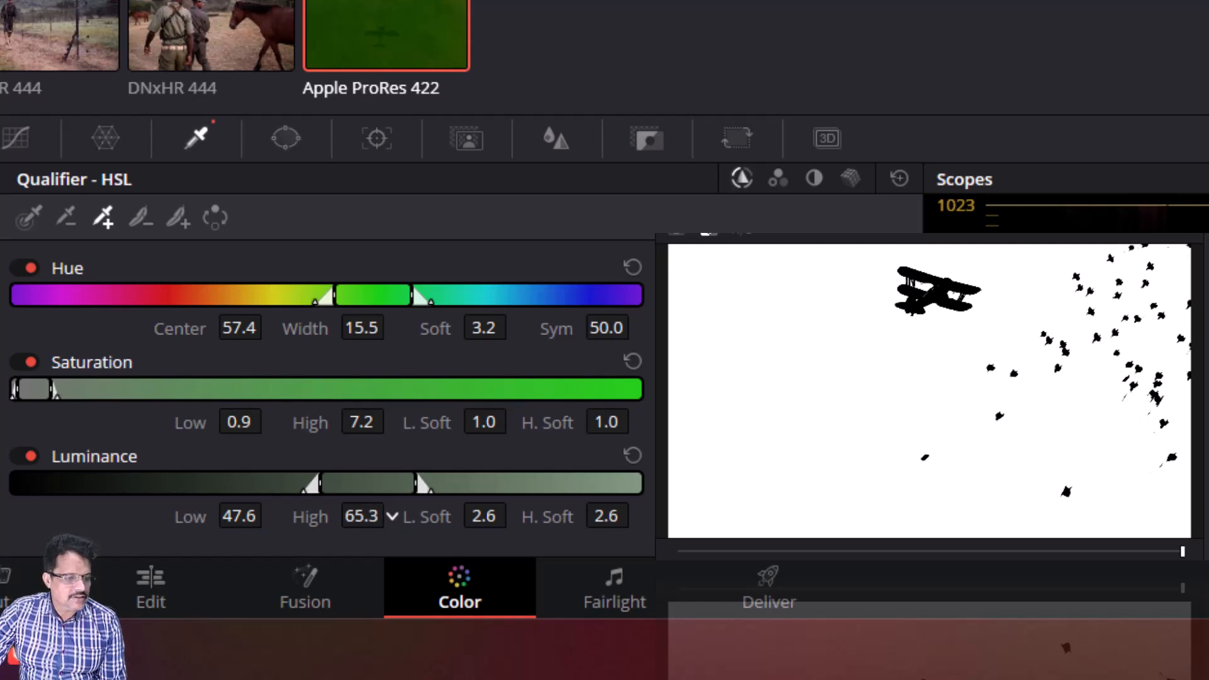
{"action": "left_click", "coordinate": [392, 516]}
{"action": "left_click", "coordinate": [391, 516]}
{"action": "left_click", "coordinate": [391, 517]}
{"action": "left_click", "coordinate": [391, 514]}
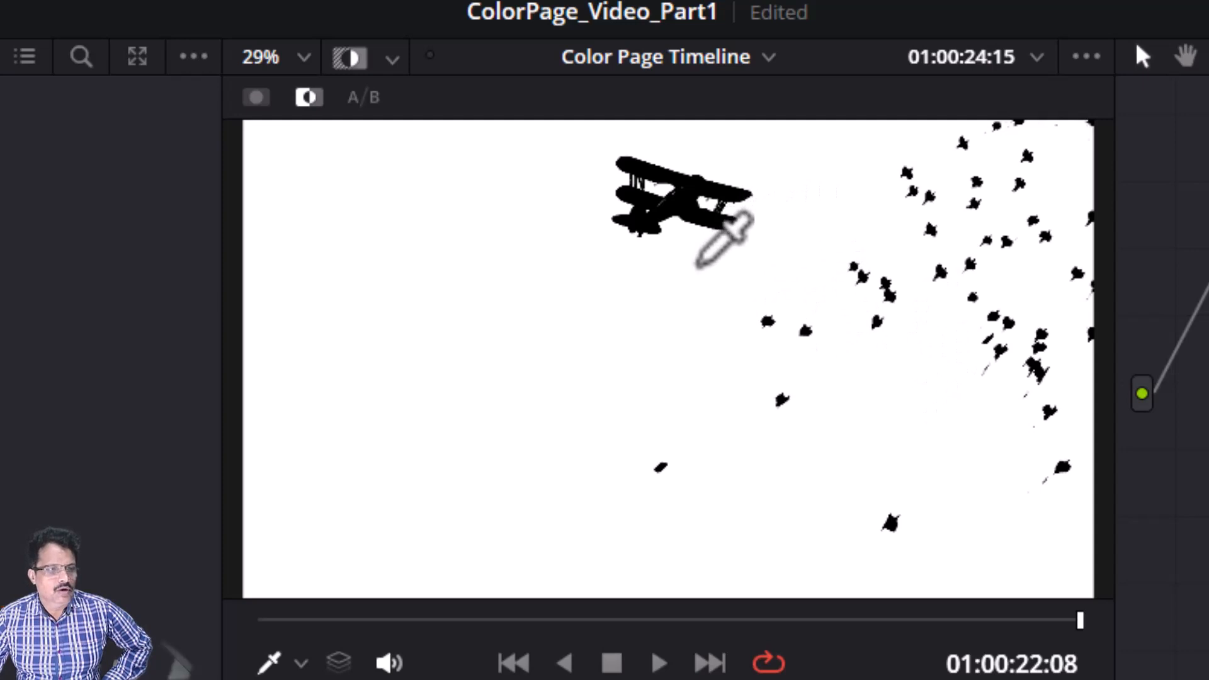
Step: Set the qualifier's matte finesse Pre-Filter to 0.6 and Clean Black to 1.2
{"action": "scroll", "coordinate": [697, 266], "scroll_direction": "up", "scroll_amount": 5}
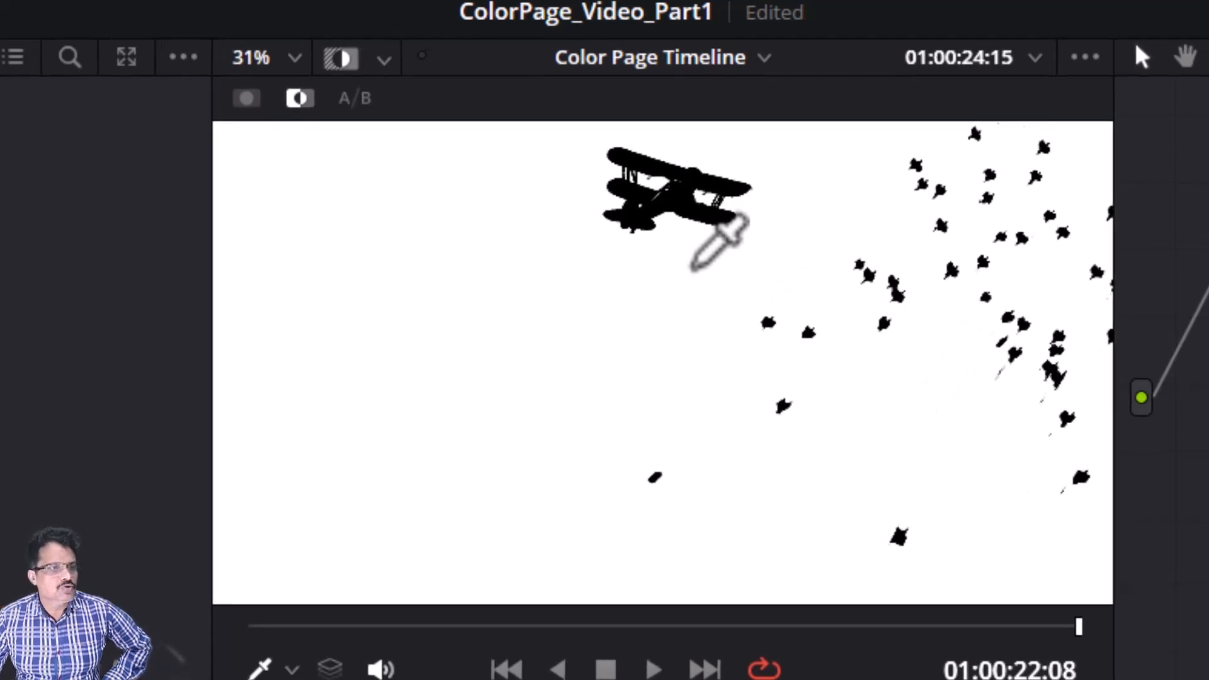
{"action": "scroll", "coordinate": [651, 289], "scroll_direction": "up", "scroll_amount": 3}
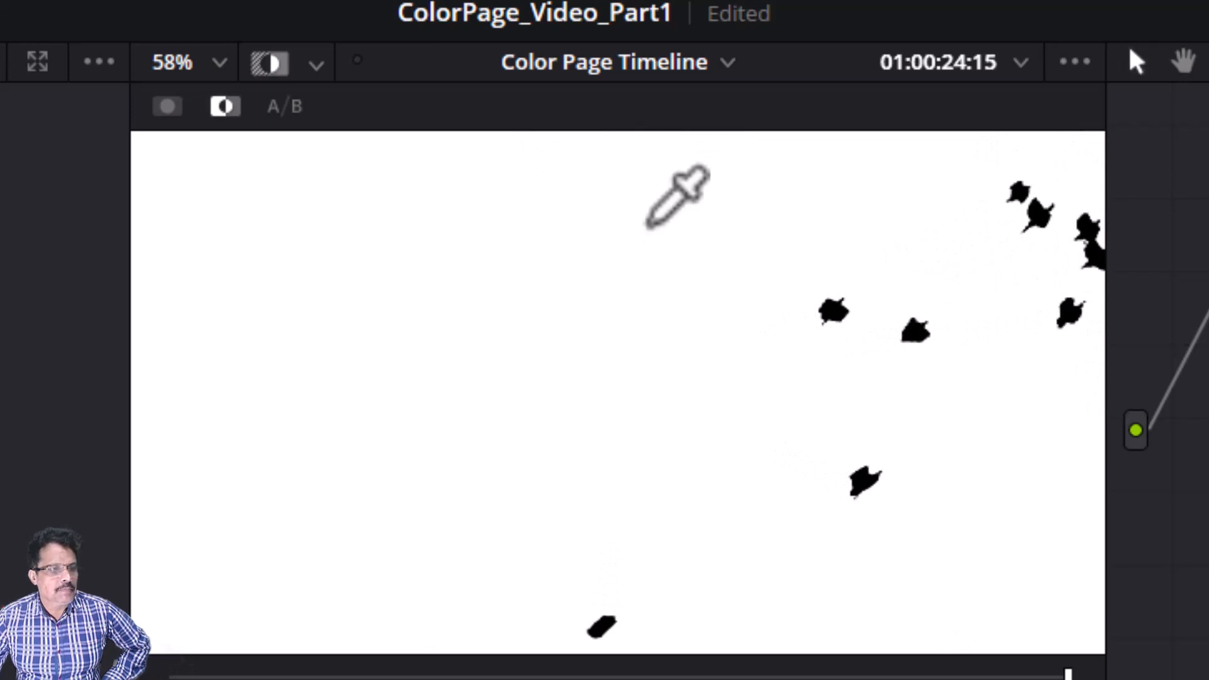
{"action": "left_click_drag", "start_coordinate": [653, 226], "coordinate": [636, 520]}
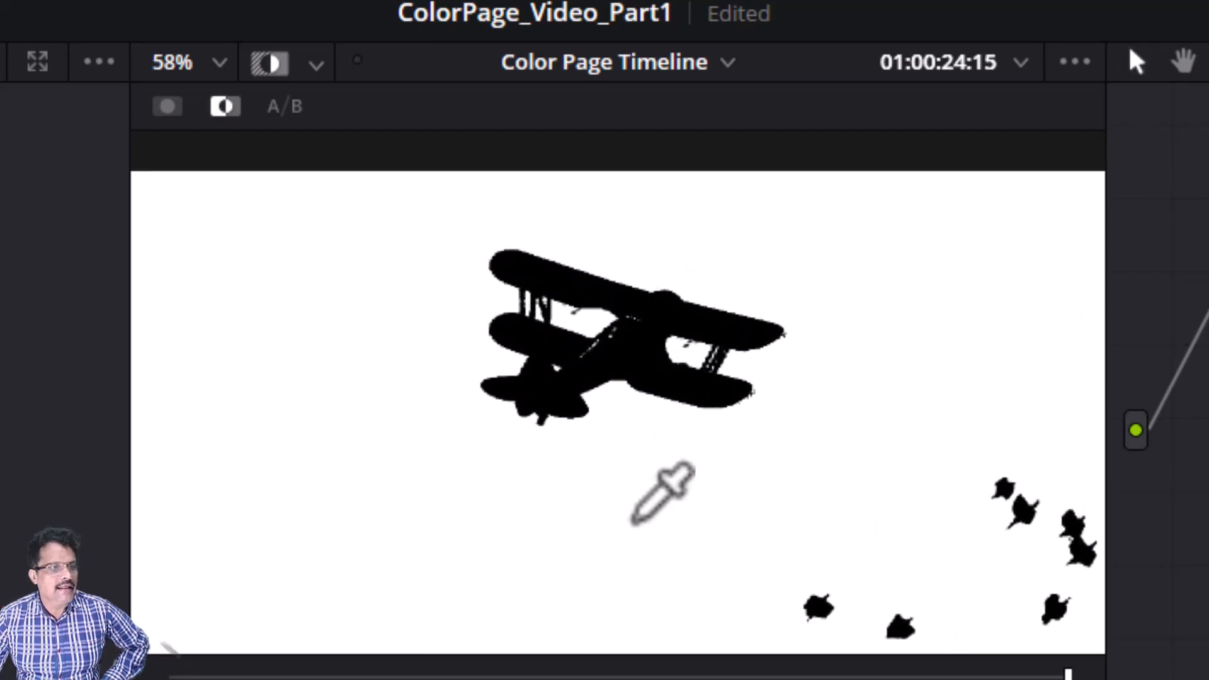
{"action": "scroll", "coordinate": [628, 456], "scroll_direction": "up", "scroll_amount": 4}
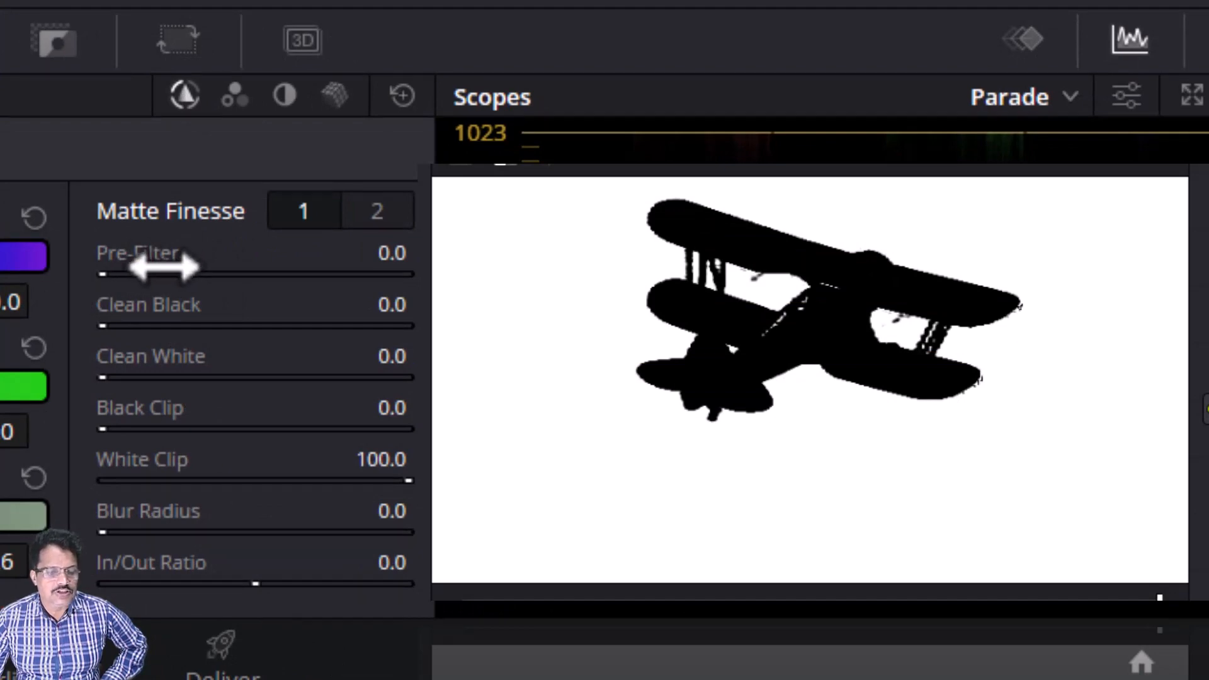
{"action": "left_click_drag", "start_coordinate": [135, 254], "coordinate": [138, 254]}
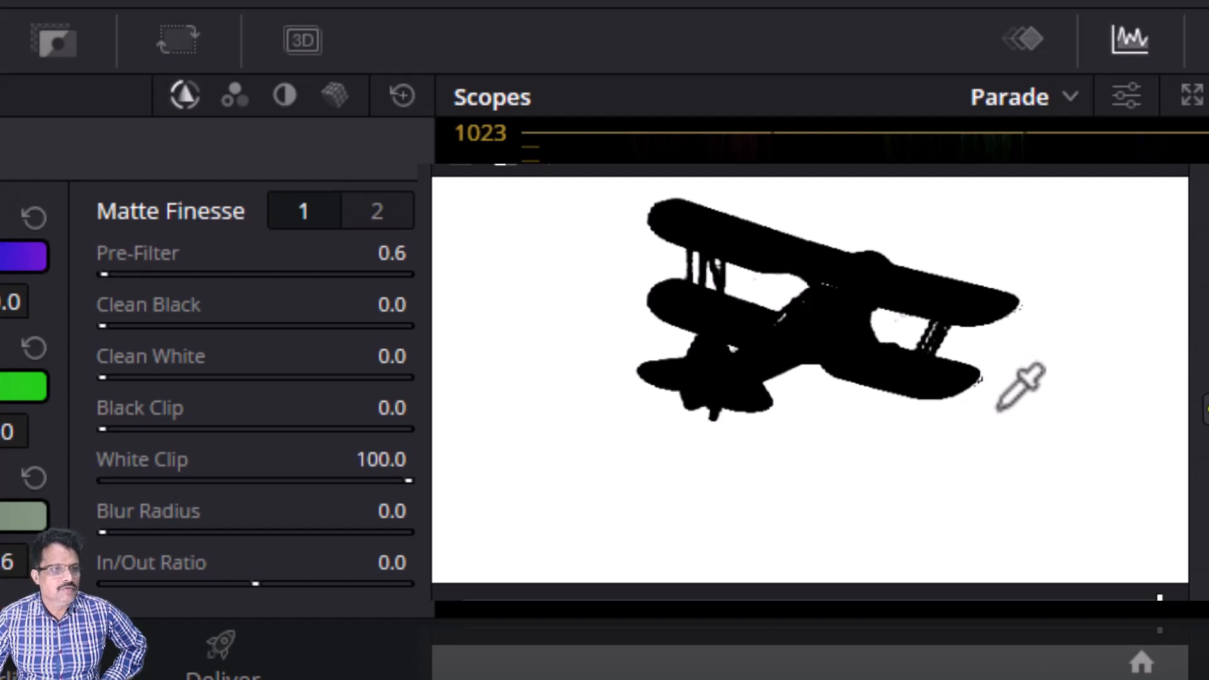
{"action": "key", "text": "space"}
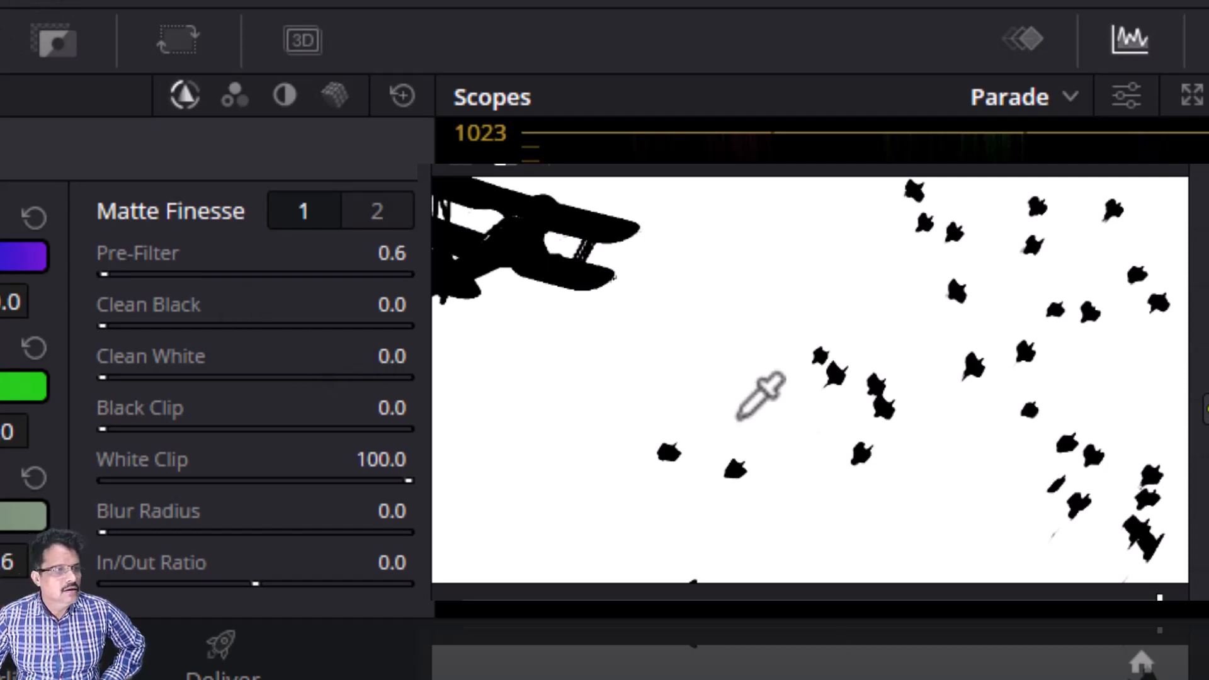
{"action": "left_click_drag", "start_coordinate": [739, 419], "coordinate": [890, 485]}
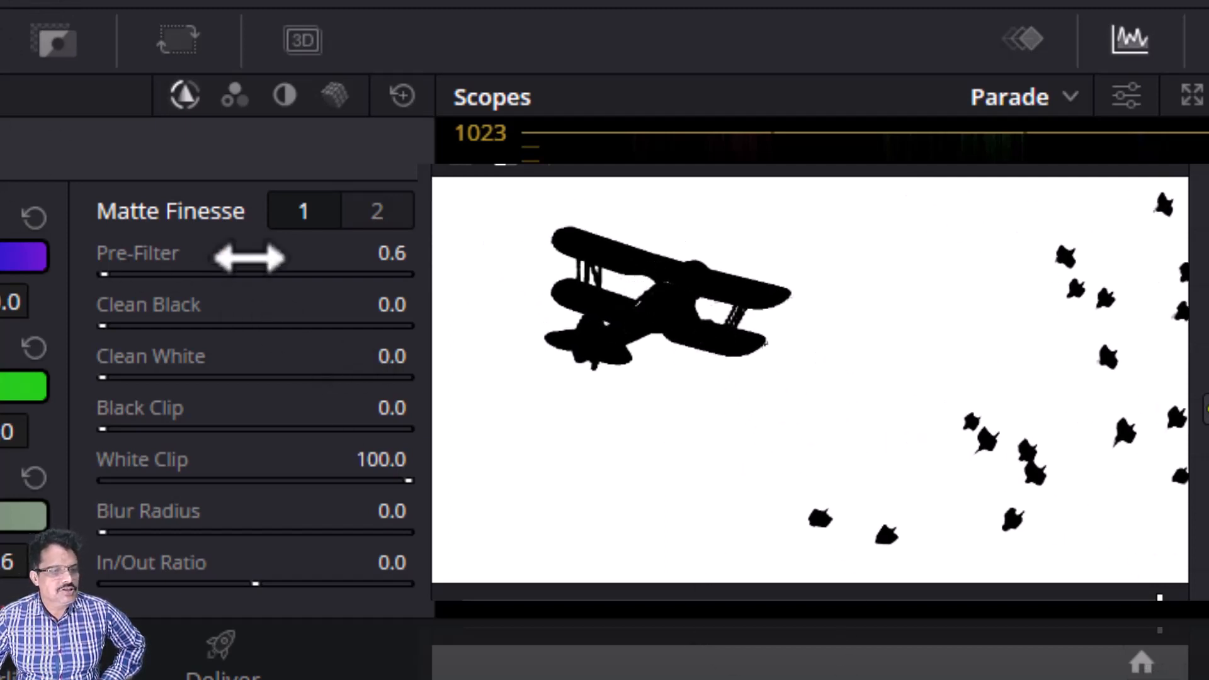
{"action": "left_click_drag", "start_coordinate": [386, 311], "coordinate": [393, 311]}
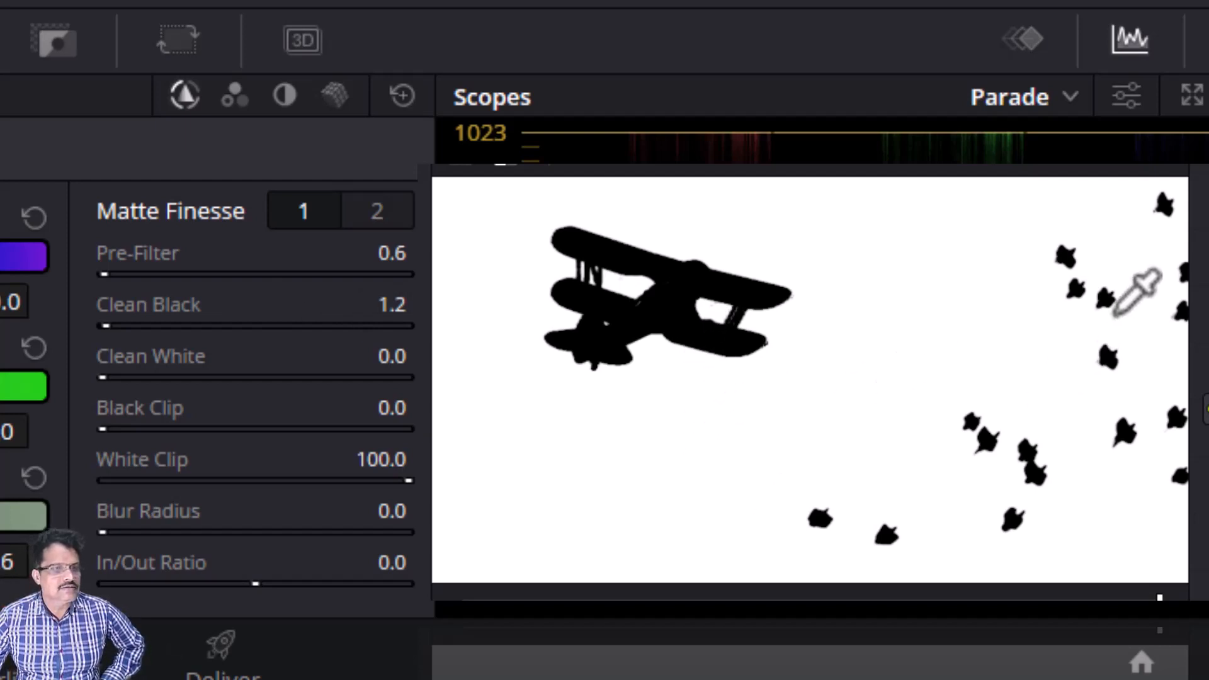
Step: Set the matte finesse Clean White to 2.7
{"action": "scroll", "coordinate": [980, 361], "scroll_direction": "down", "scroll_amount": 5}
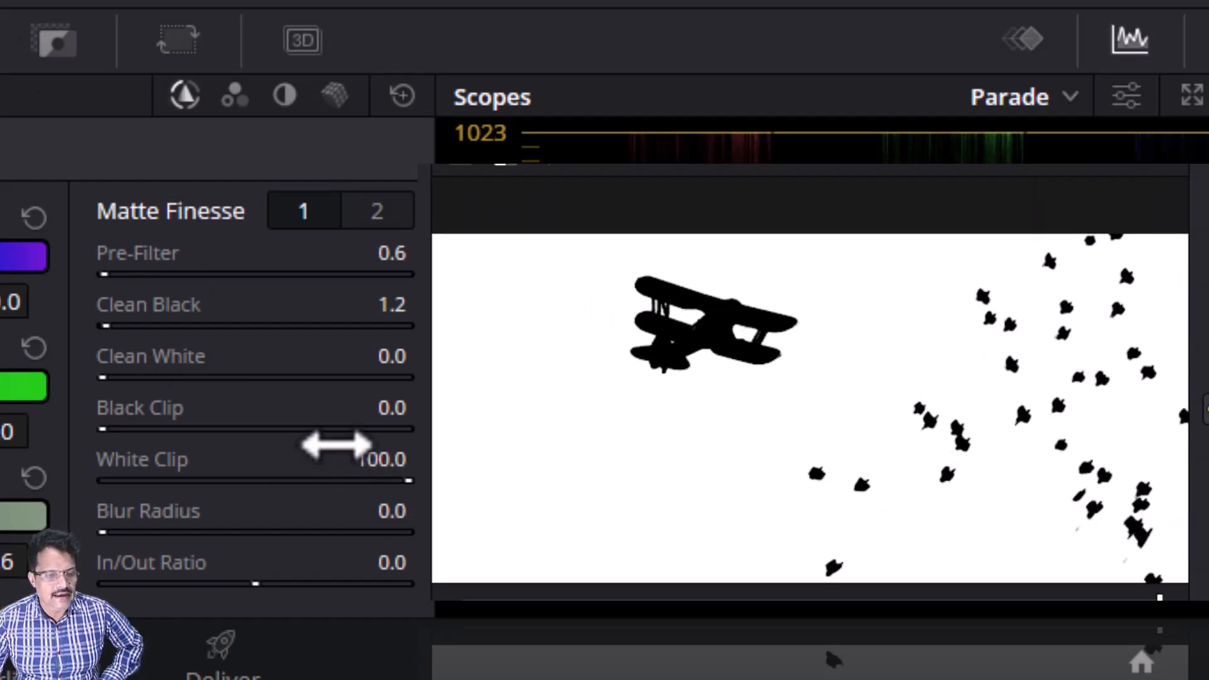
{"action": "left_click_drag", "start_coordinate": [387, 370], "coordinate": [393, 370]}
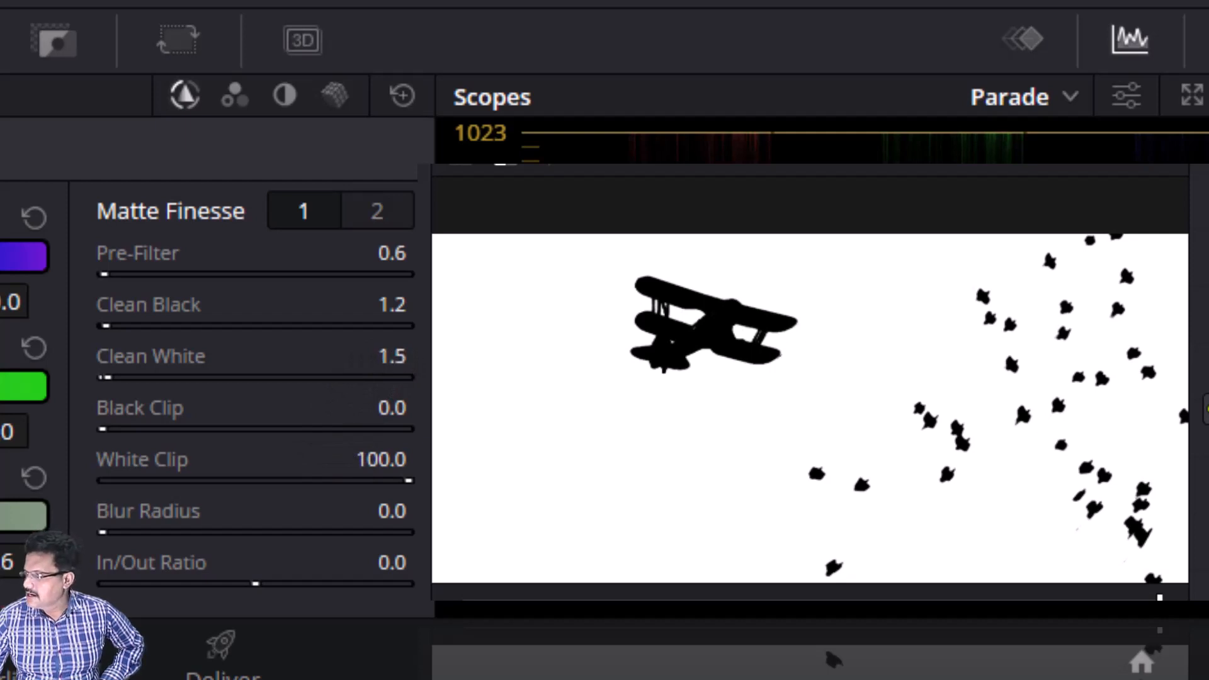
{"action": "left_click_drag", "start_coordinate": [393, 357], "coordinate": [403, 357]}
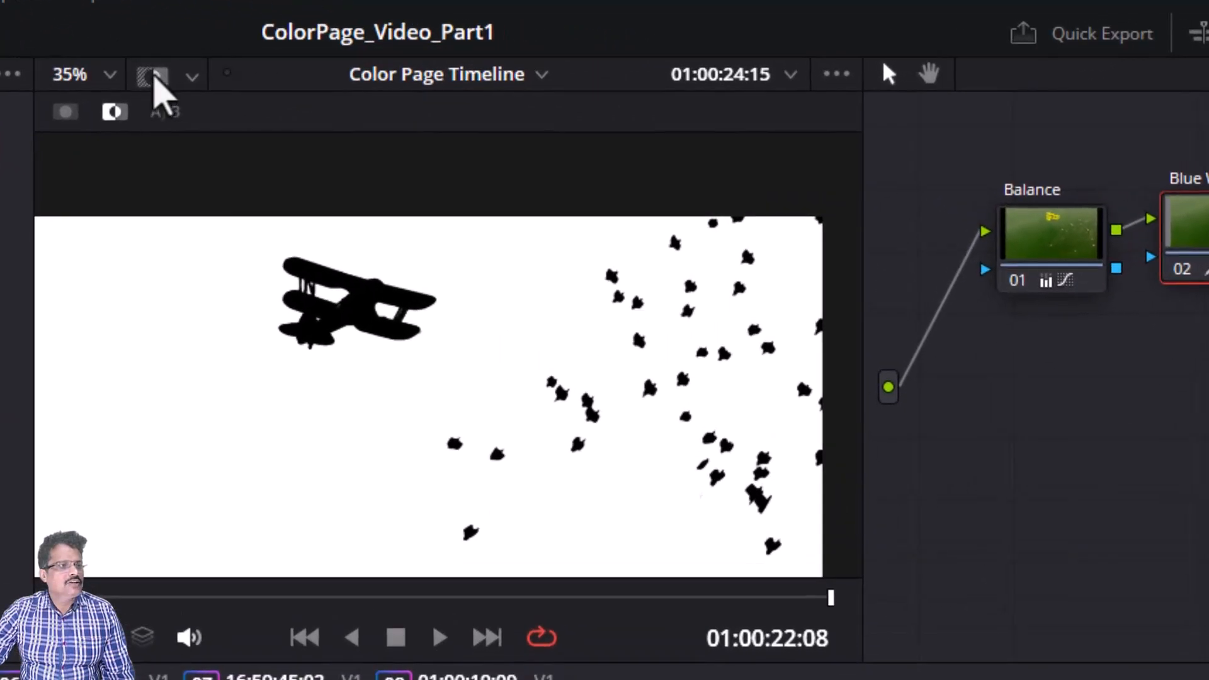
Step: Turn off the highlight view to see the normal image in the viewer
{"action": "left_click", "coordinate": [152, 75]}
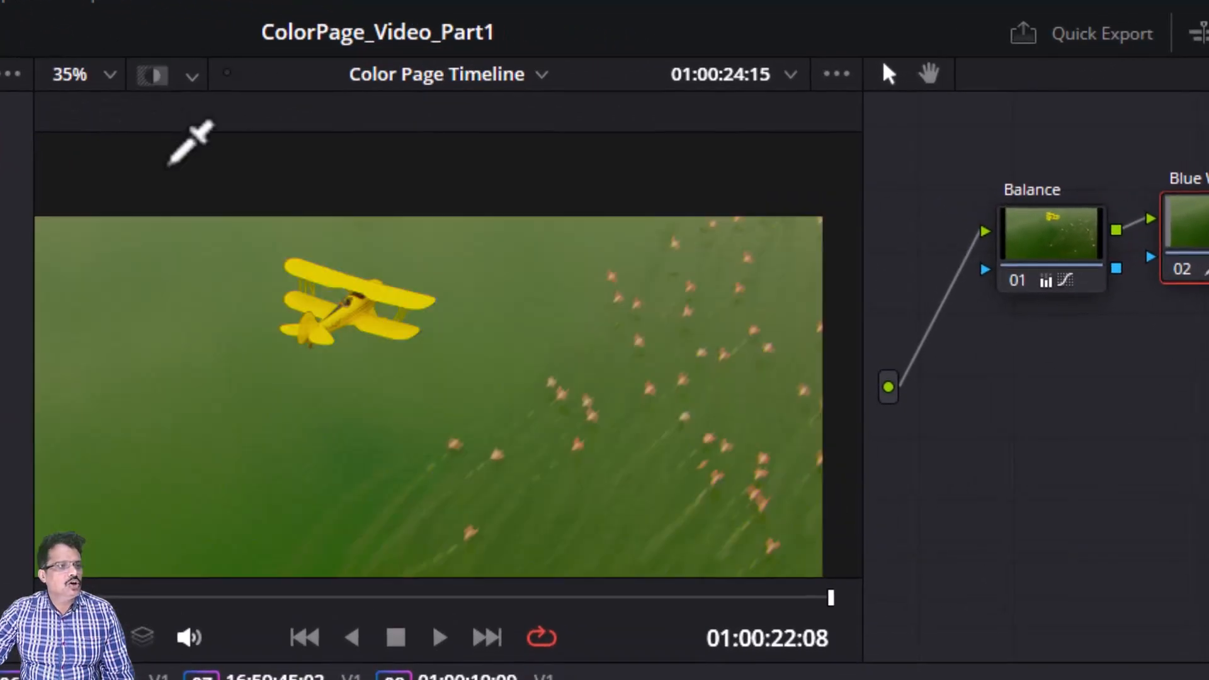
{"action": "scroll", "coordinate": [141, 335], "scroll_direction": "down", "scroll_amount": 5}
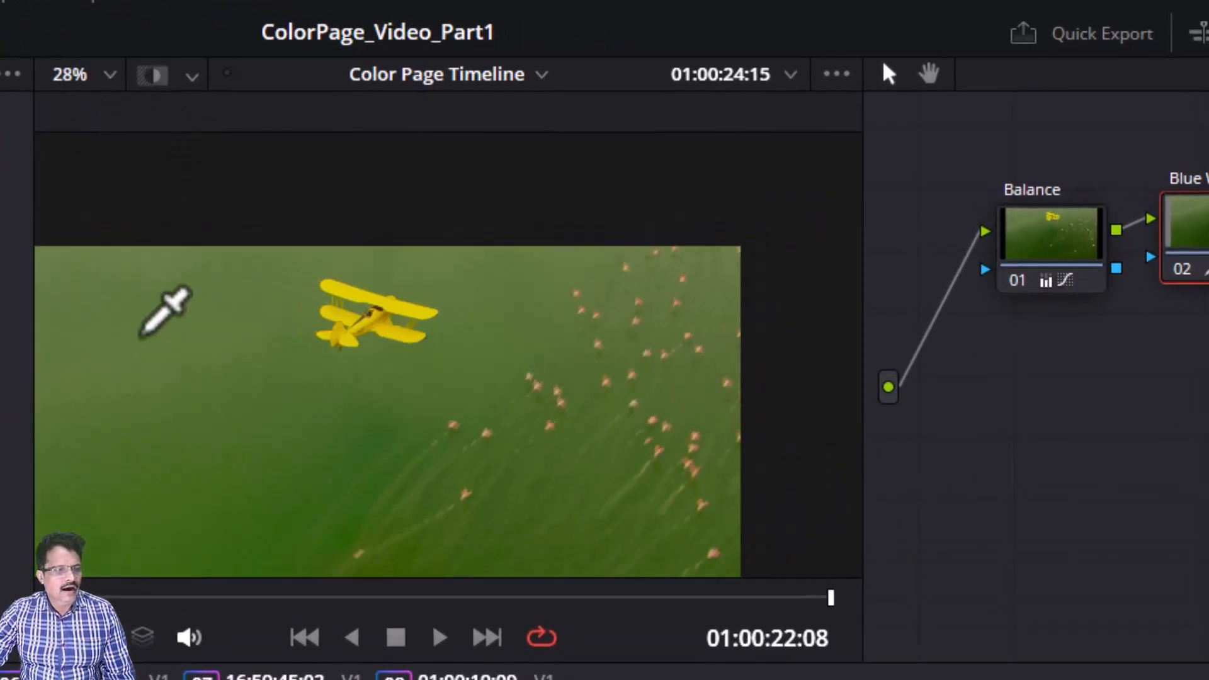
{"action": "left_click_drag", "start_coordinate": [111, 413], "coordinate": [160, 351]}
{"action": "scroll", "coordinate": [239, 362], "scroll_direction": "down", "scroll_amount": 1}
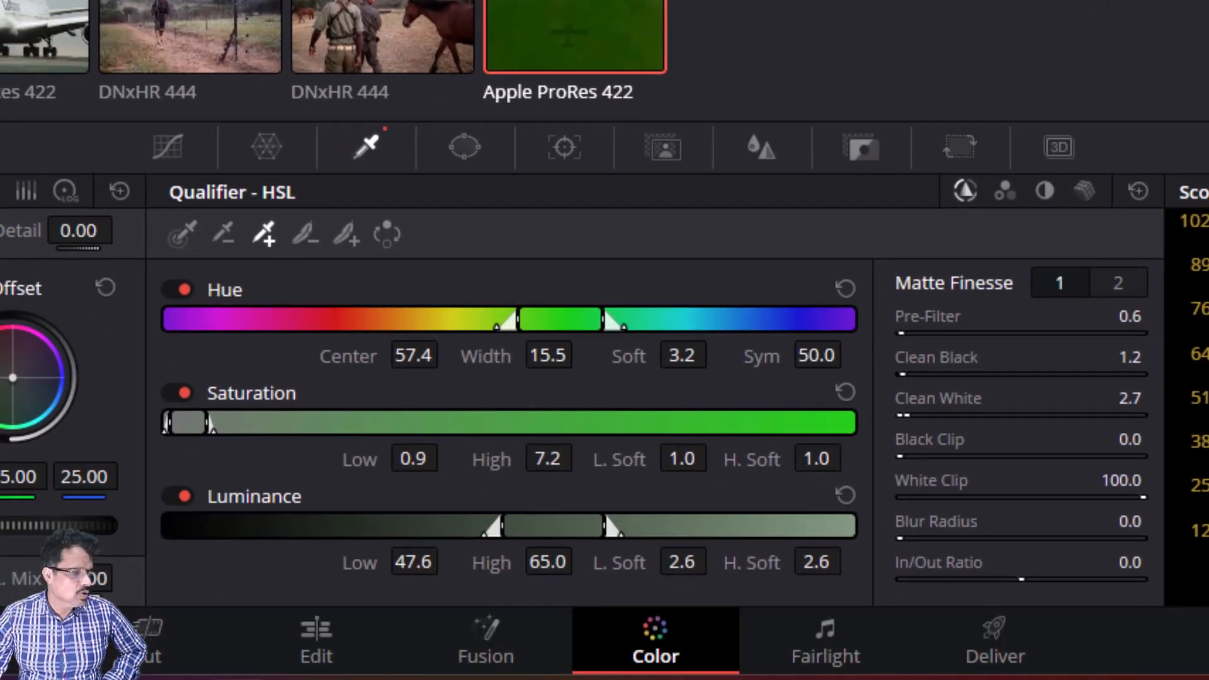
Step: In Custom Curves, unlink the channels and lift the blue curve's black point to about 40% height
{"action": "left_click", "coordinate": [170, 154]}
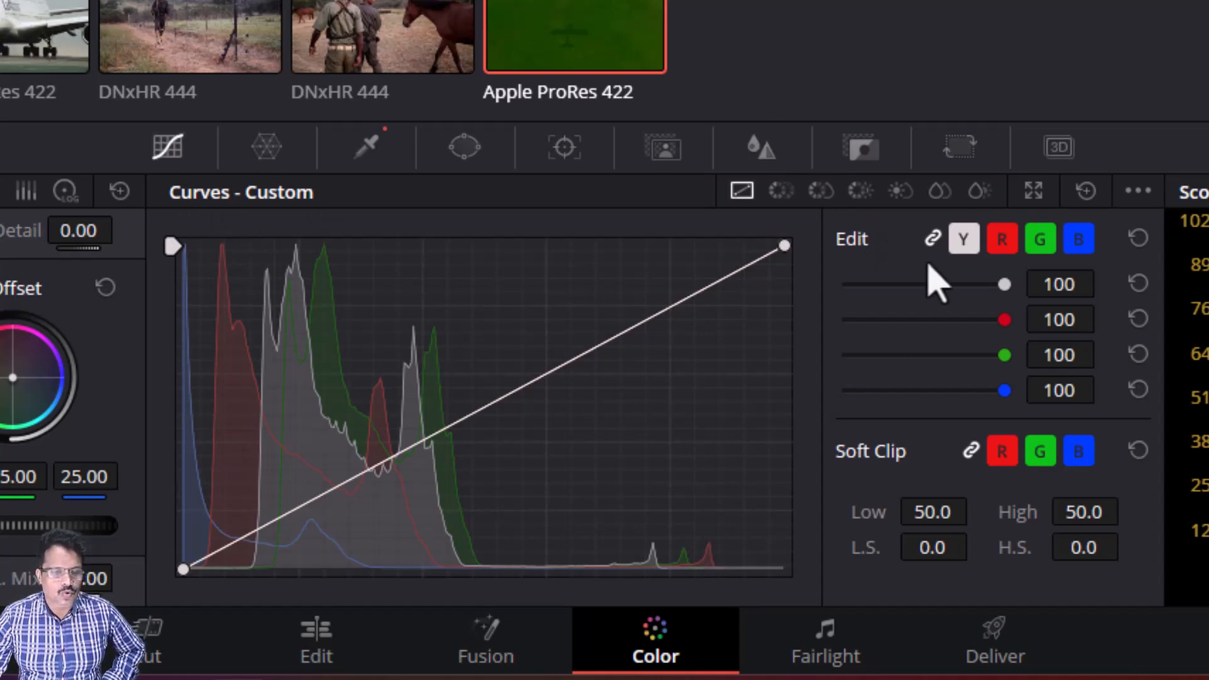
{"action": "left_click", "coordinate": [933, 238]}
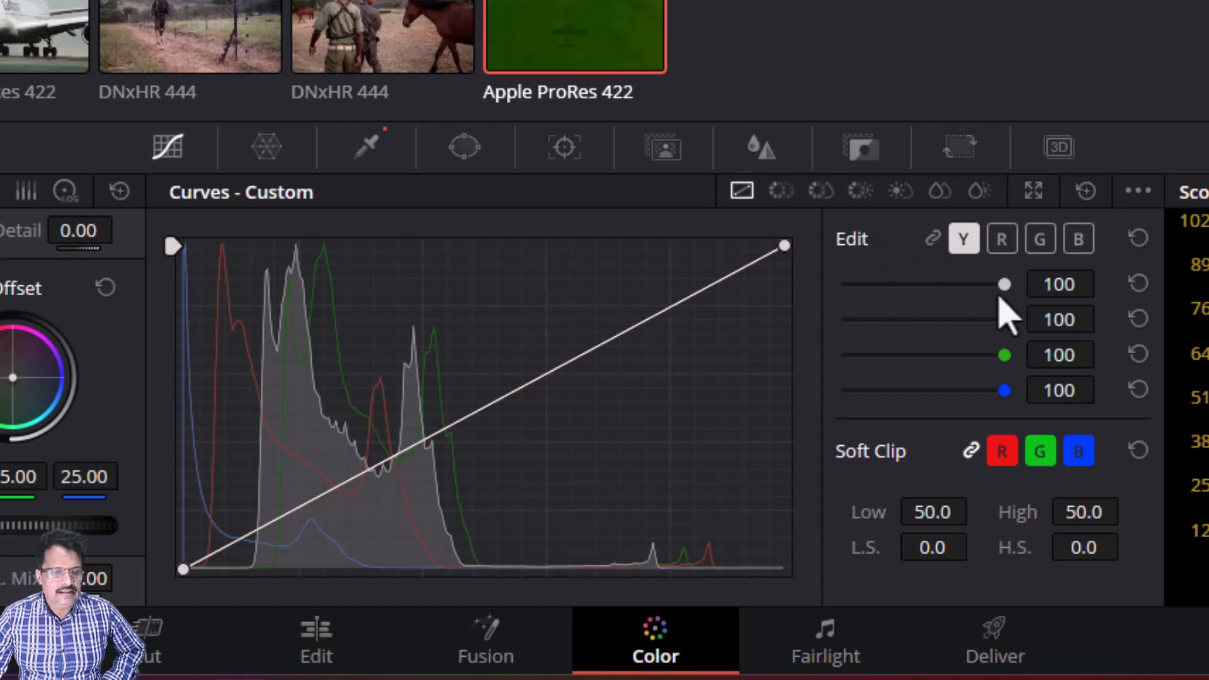
{"action": "left_click", "coordinate": [1079, 240]}
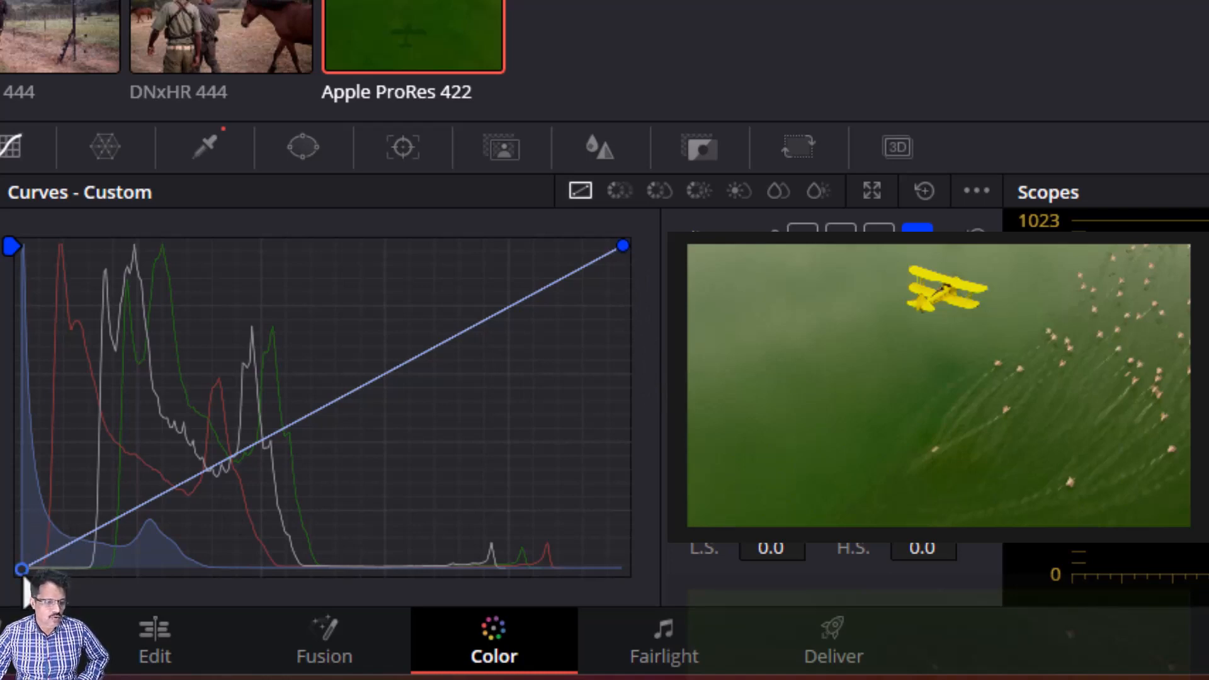
{"action": "left_click_drag", "start_coordinate": [22, 570], "coordinate": [18, 444]}
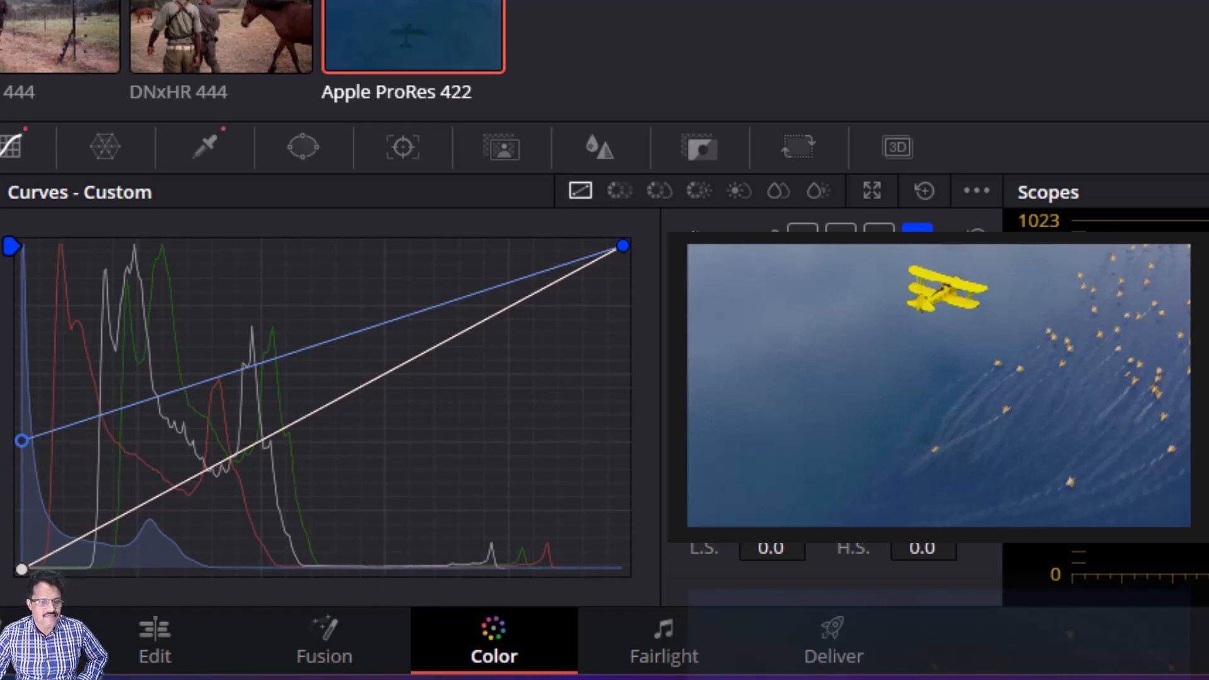
{"action": "left_click_drag", "start_coordinate": [22, 441], "coordinate": [22, 261]}
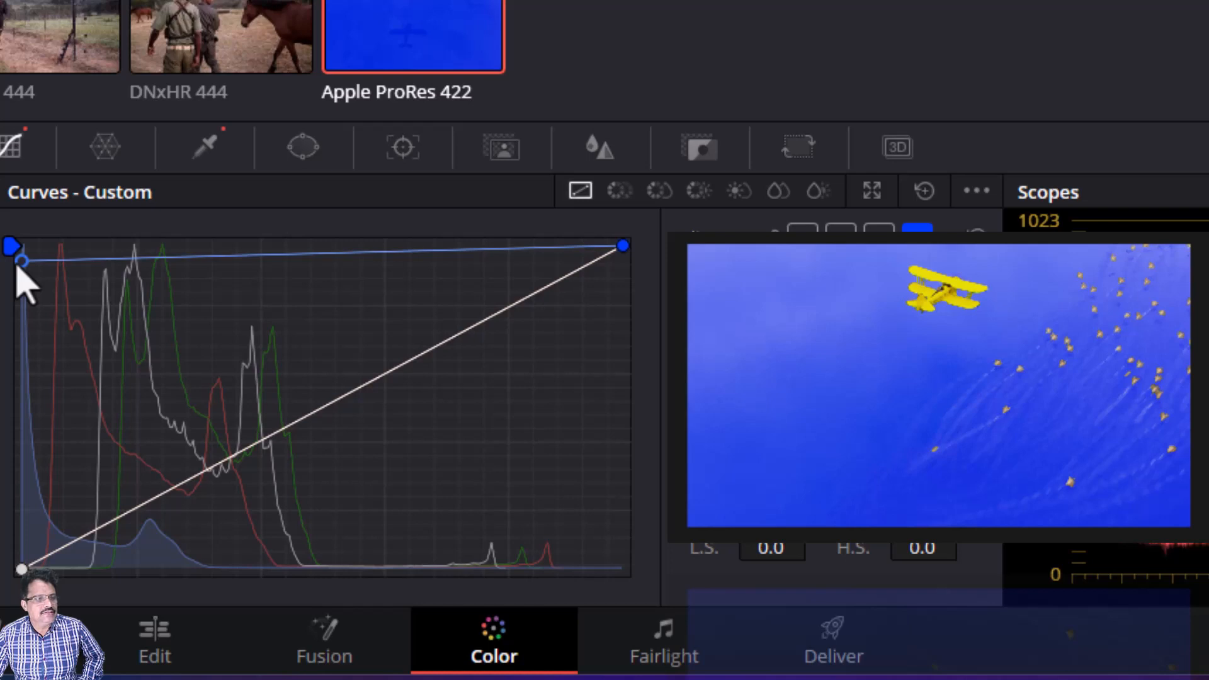
{"action": "left_click_drag", "start_coordinate": [22, 262], "coordinate": [22, 439]}
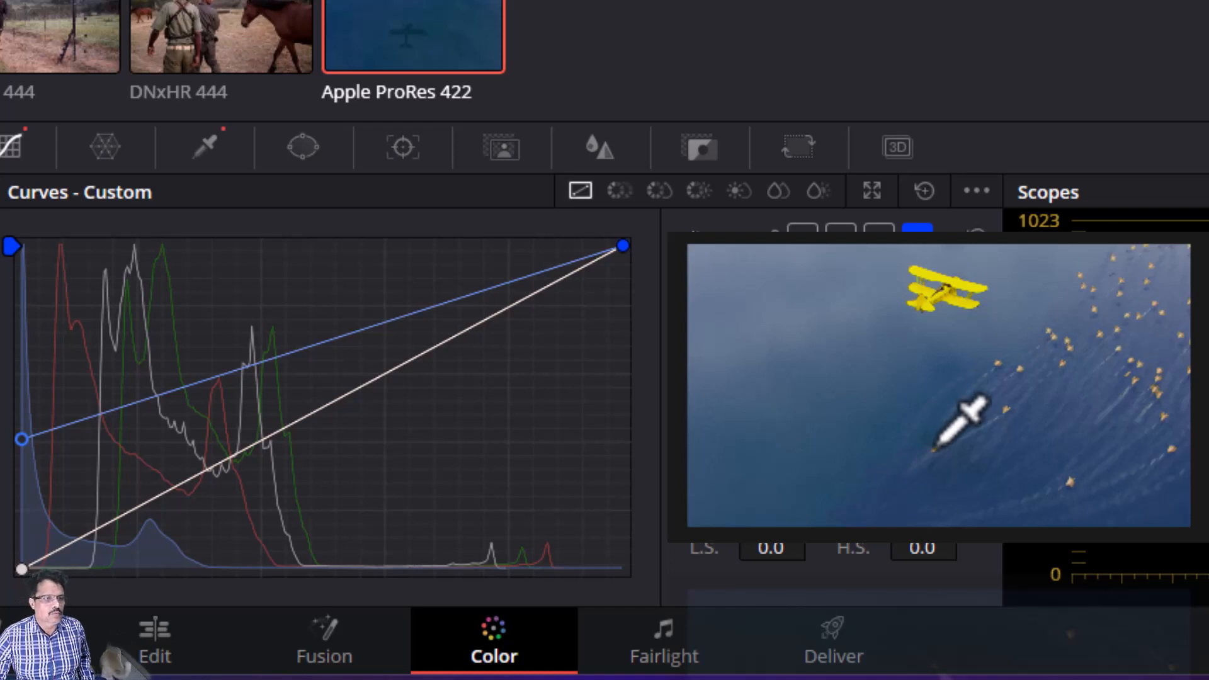
{"action": "scroll", "coordinate": [926, 460], "scroll_direction": "up", "scroll_amount": 3}
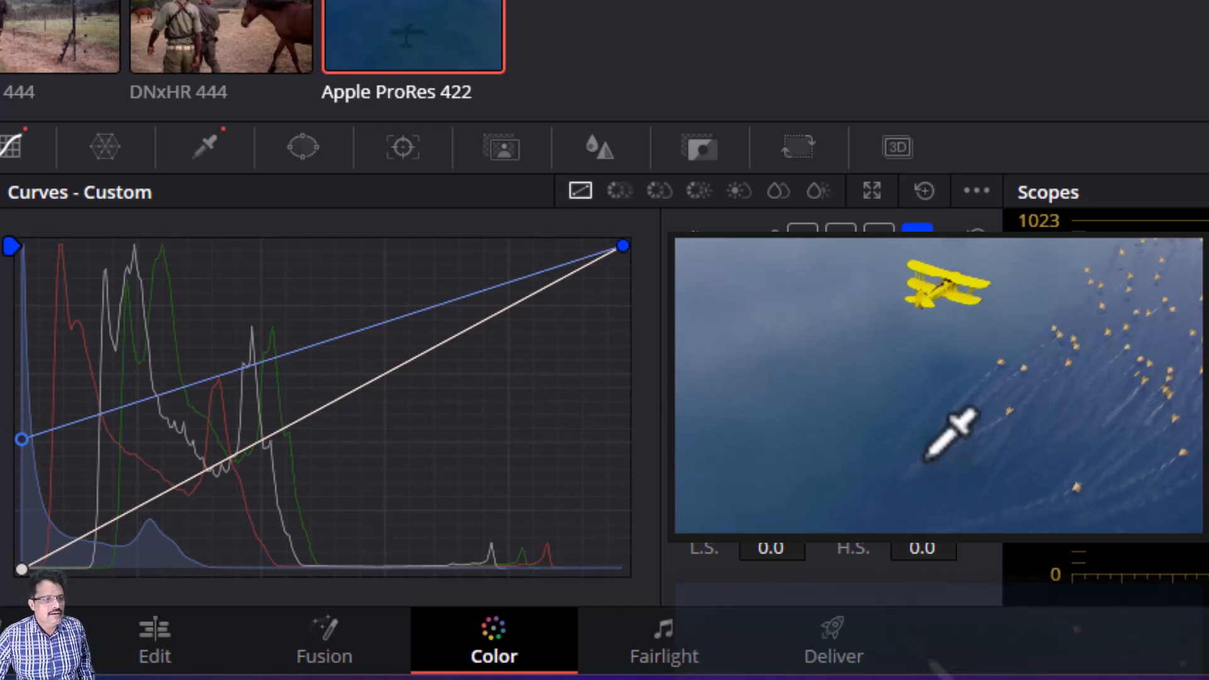
{"action": "scroll", "coordinate": [942, 441], "scroll_direction": "up", "scroll_amount": 2}
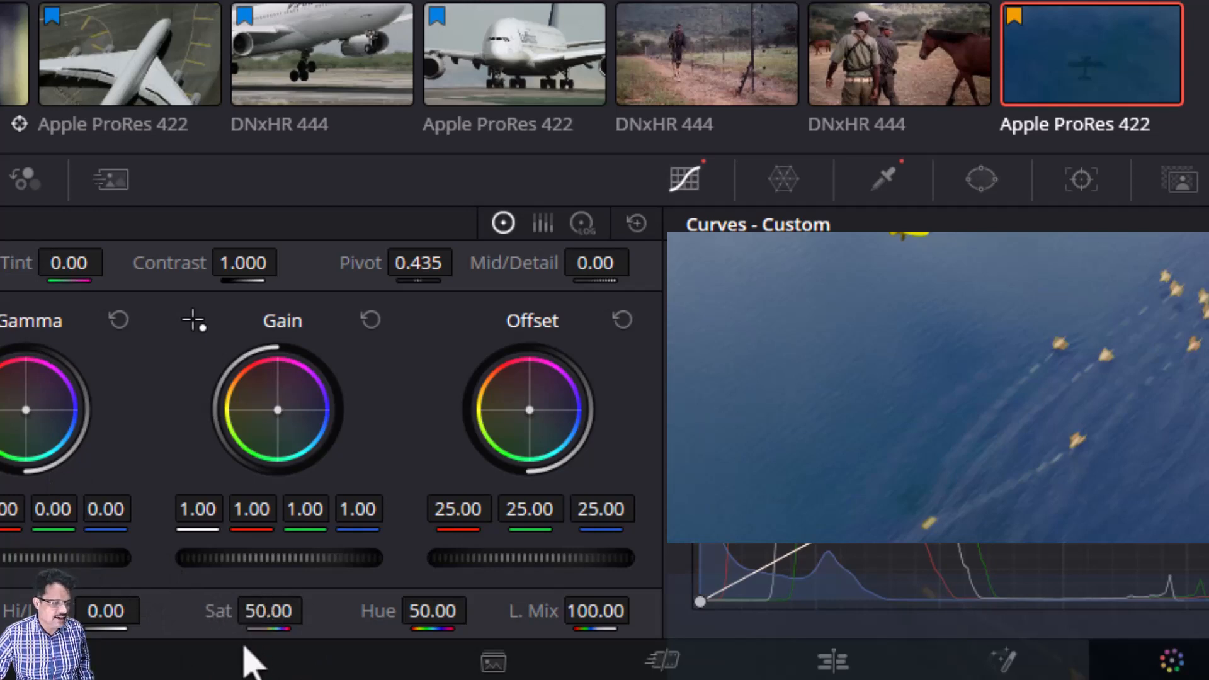
Step: Set the primaries Sat to 45 and Hue to 54.40 on the Blue Water node
{"action": "left_click_drag", "start_coordinate": [265, 614], "coordinate": [212, 614]}
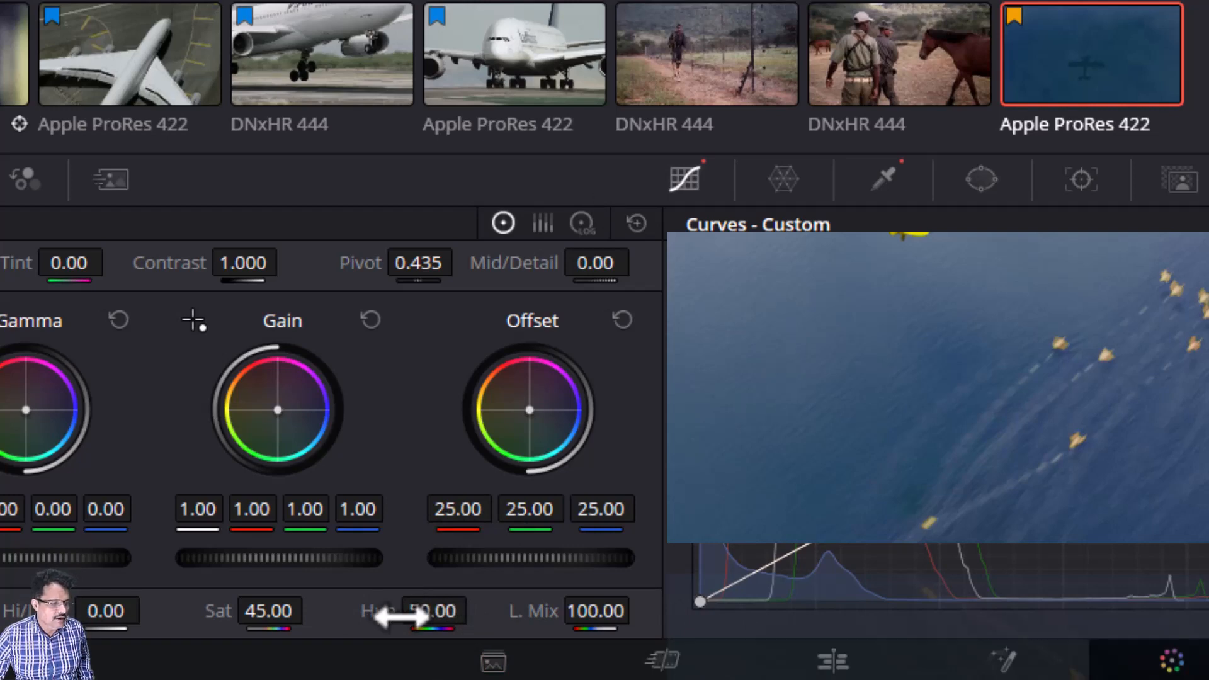
{"action": "left_click_drag", "start_coordinate": [391, 610], "coordinate": [453, 611]}
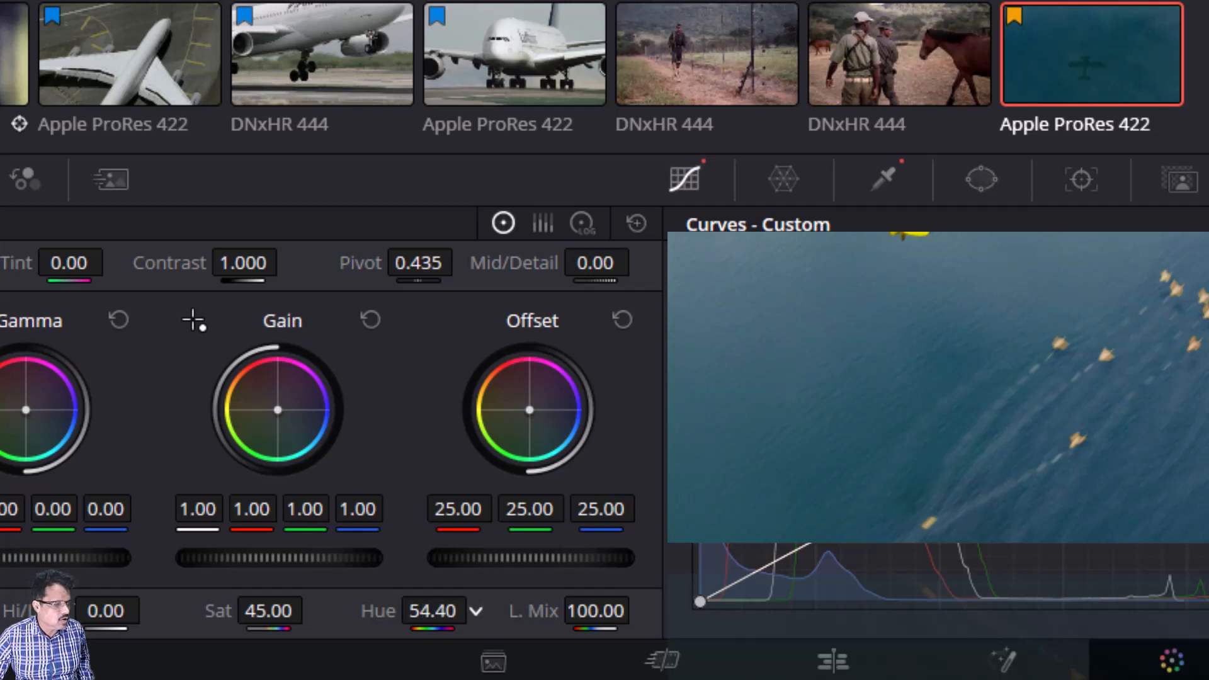
{"action": "left_click_drag", "start_coordinate": [452, 611], "coordinate": [453, 611]}
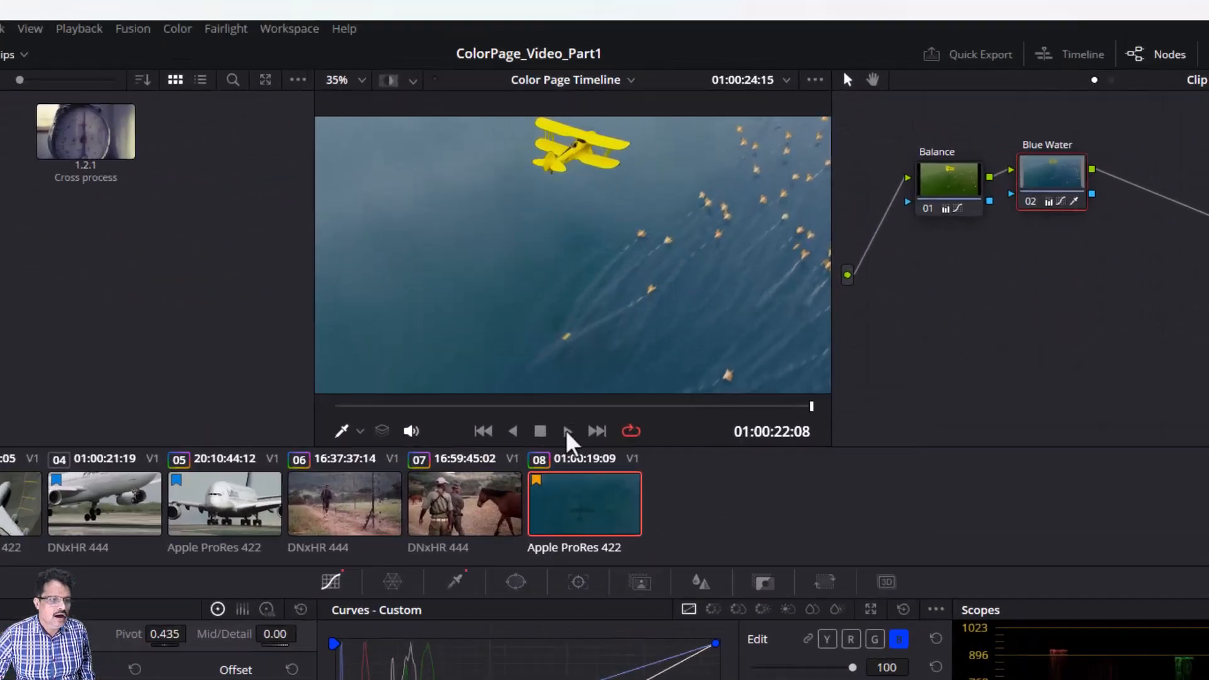
Step: Play and scrub through the clip to review the recolored water
{"action": "left_click", "coordinate": [947, 38]}
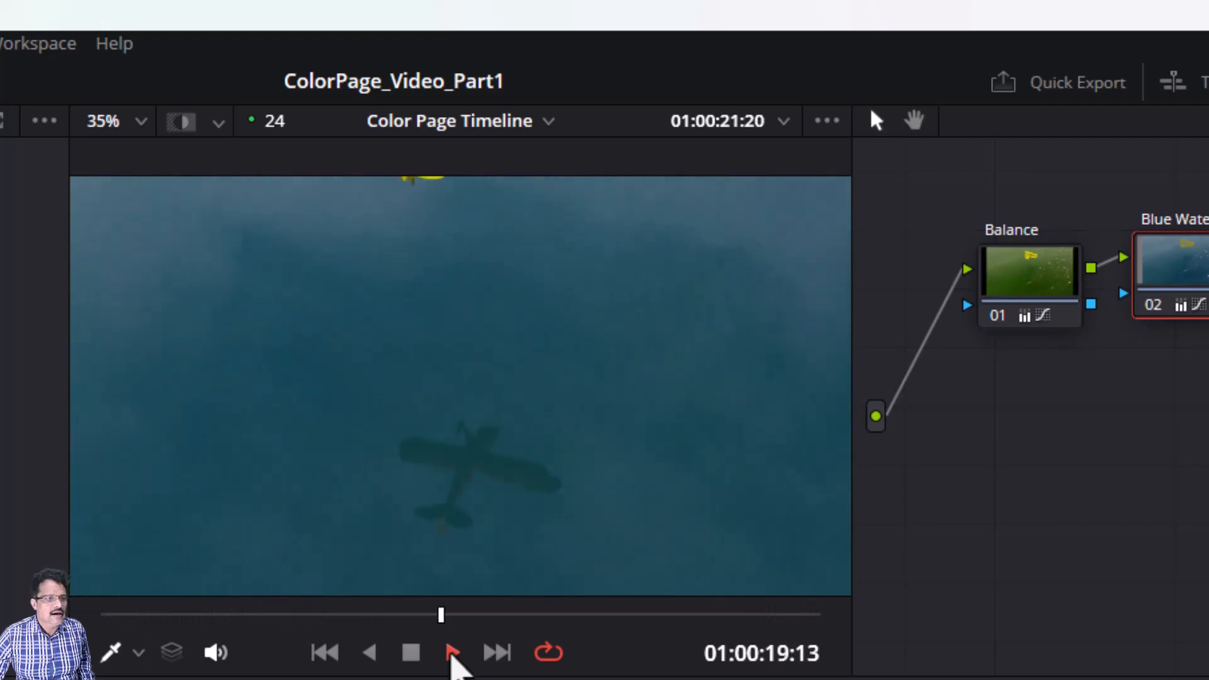
{"action": "left_click", "coordinate": [414, 655]}
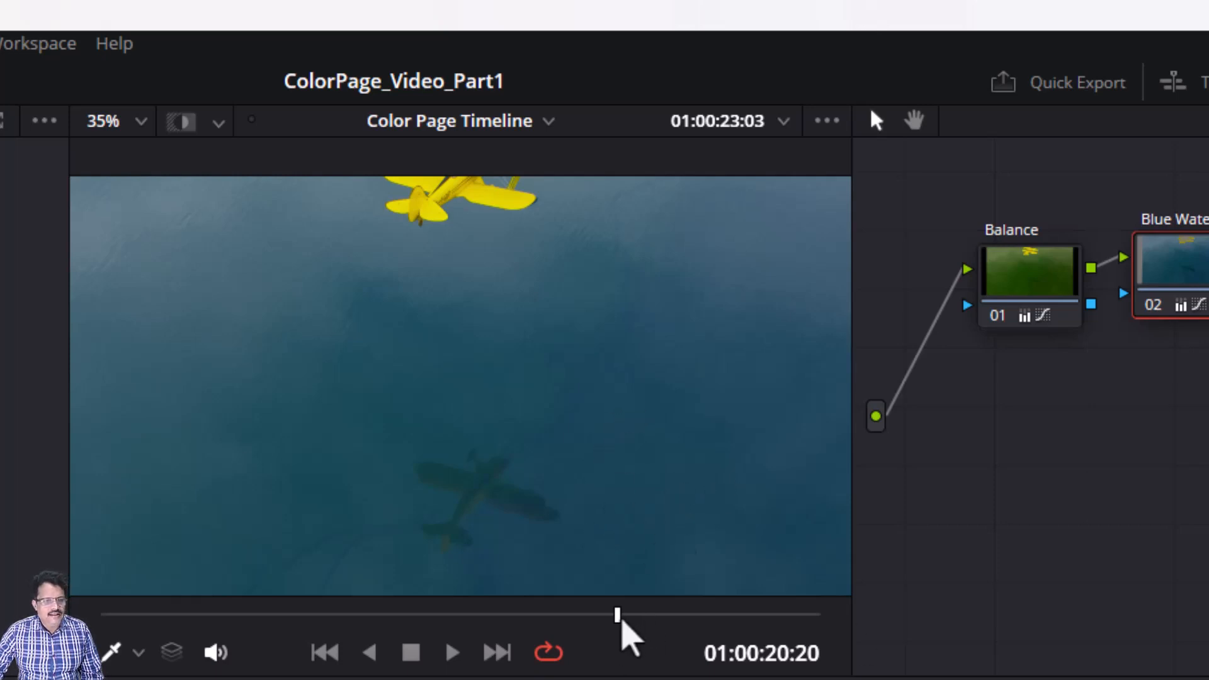
{"action": "left_click_drag", "start_coordinate": [621, 622], "coordinate": [668, 623]}
{"action": "left_click_drag", "start_coordinate": [689, 625], "coordinate": [831, 639]}
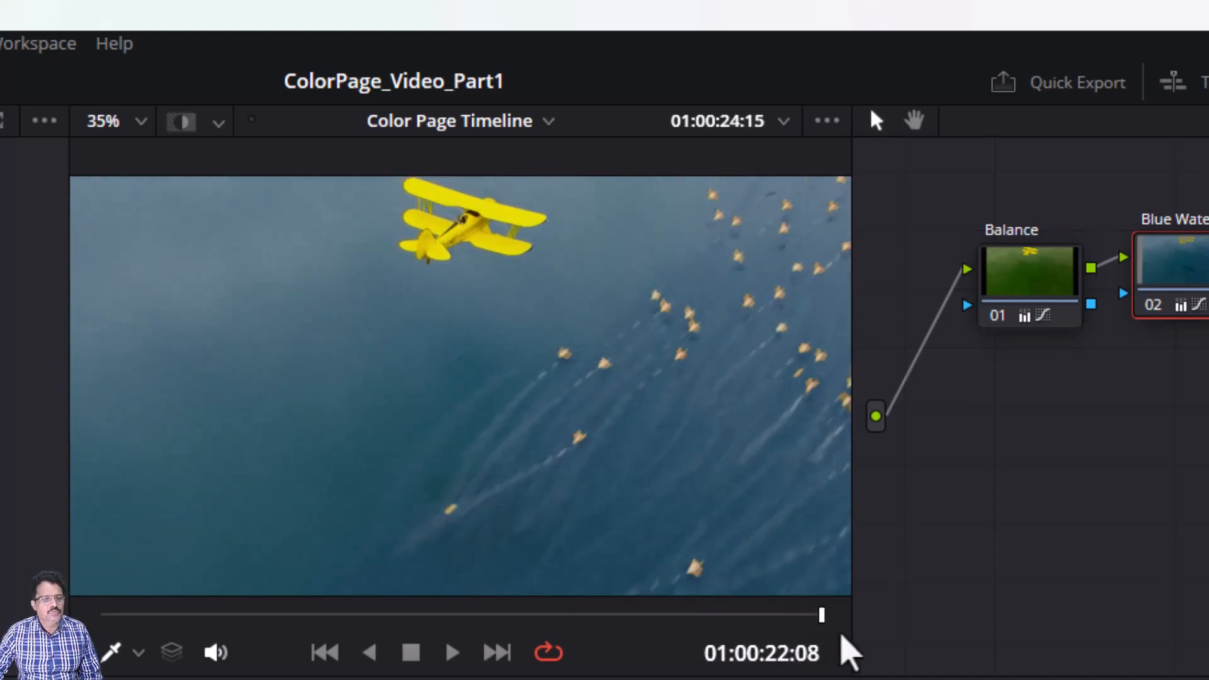
{"action": "scroll", "coordinate": [720, 402], "scroll_direction": "up", "scroll_amount": 1}
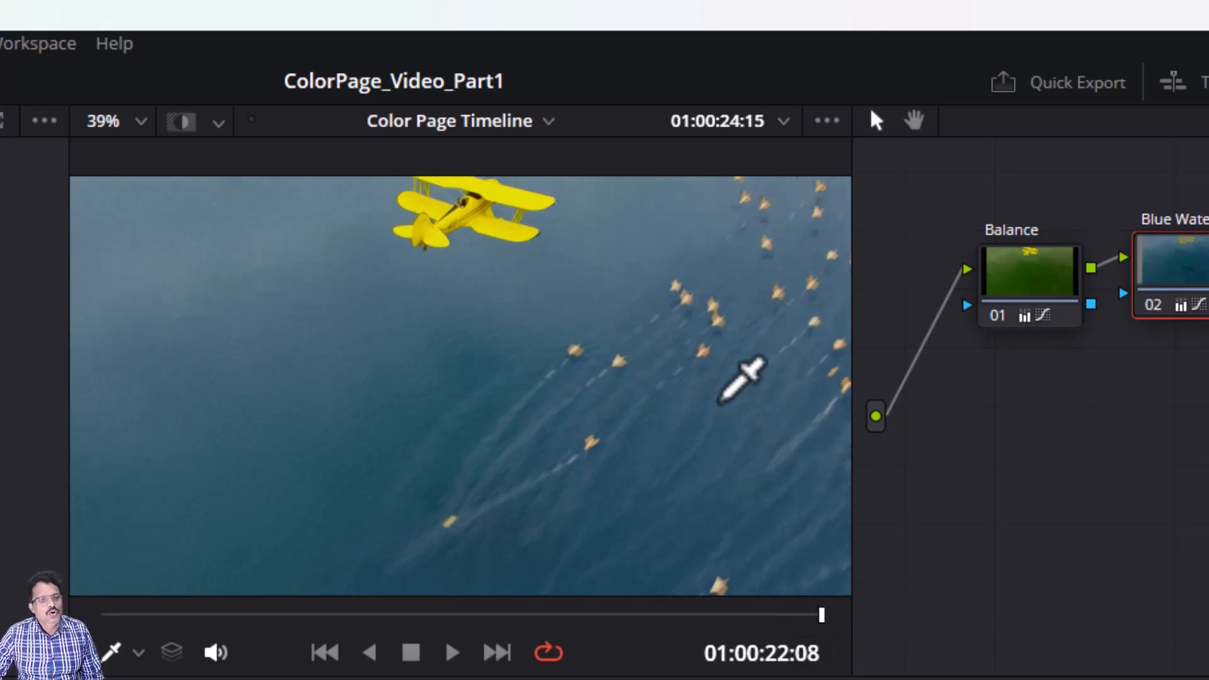
{"action": "scroll", "coordinate": [721, 400], "scroll_direction": "up", "scroll_amount": 2}
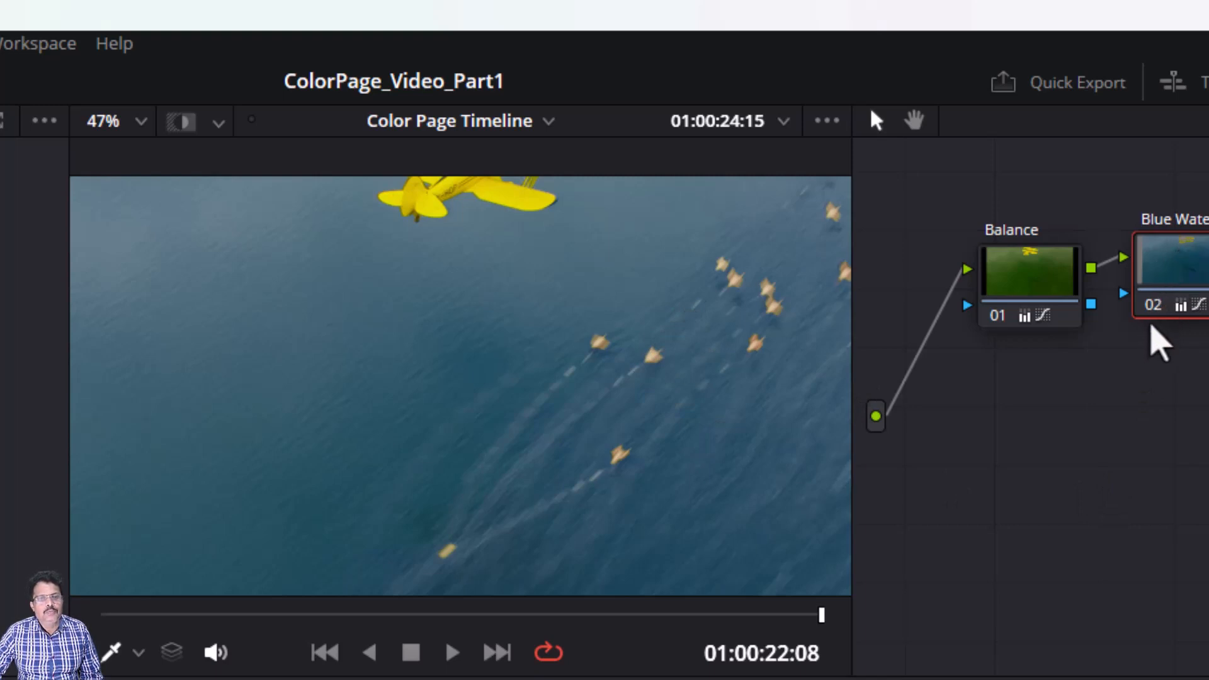
Step: Disable and re-enable the Blue Water node to compare before and after
{"action": "left_click", "coordinate": [1153, 304]}
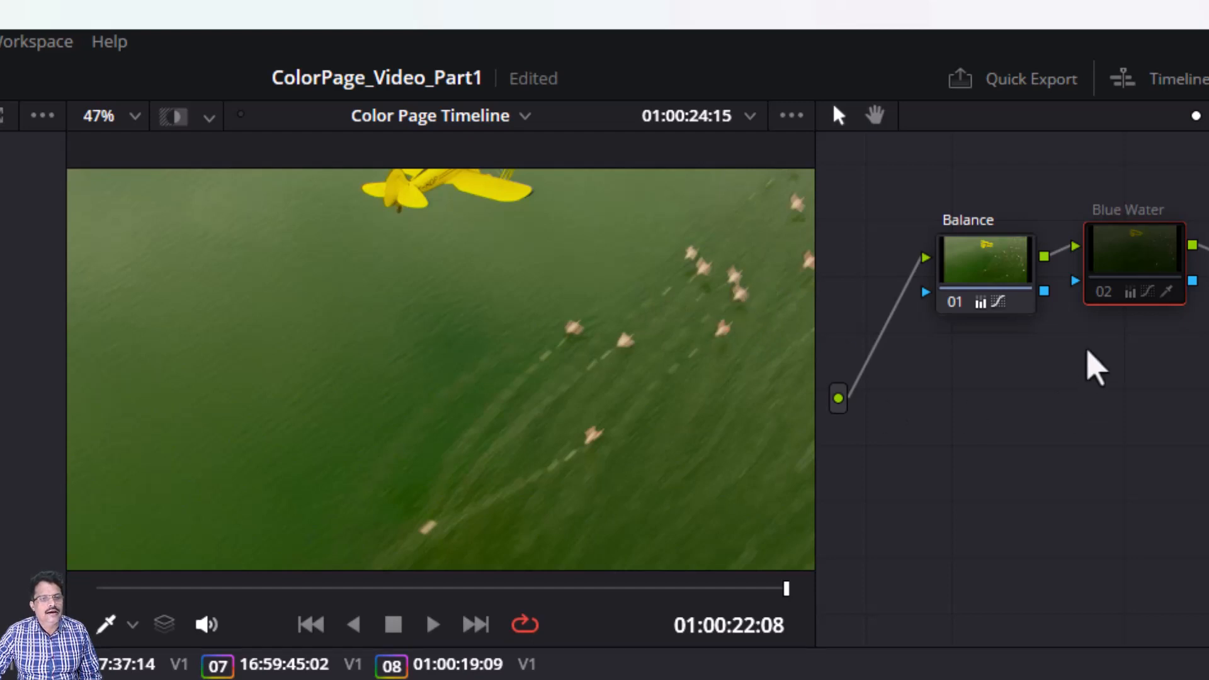
{"action": "key", "text": "ctrl+d"}
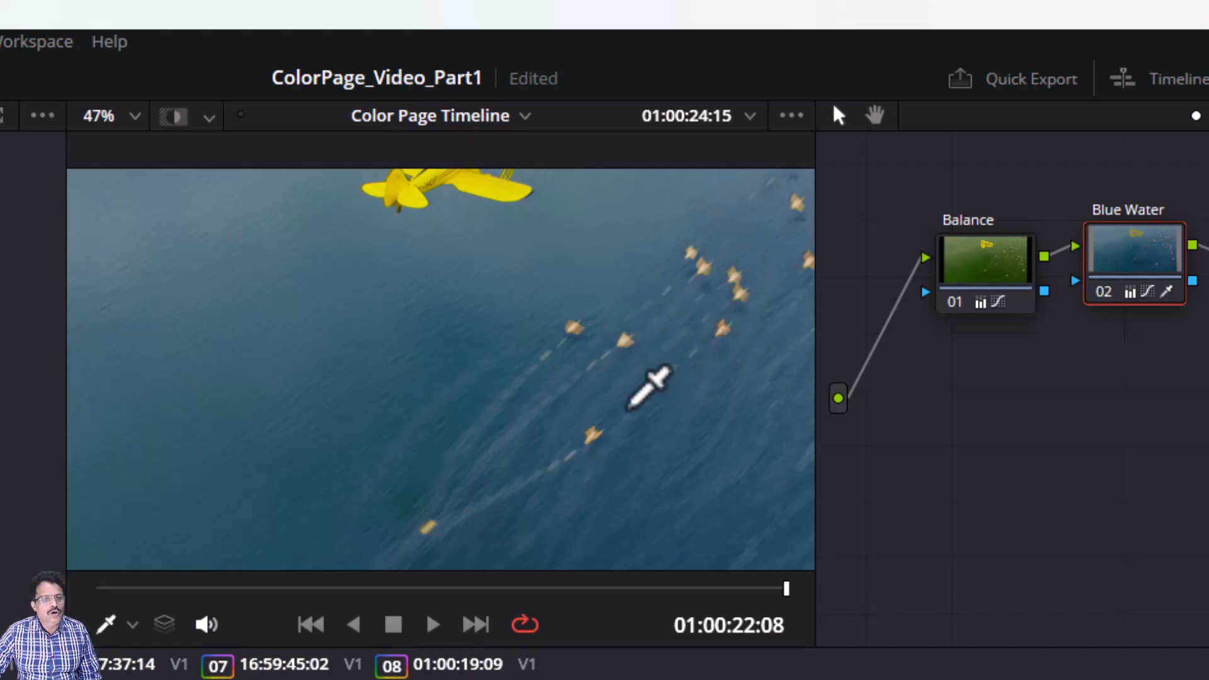
{"action": "scroll", "coordinate": [675, 328], "scroll_direction": "down", "scroll_amount": 4}
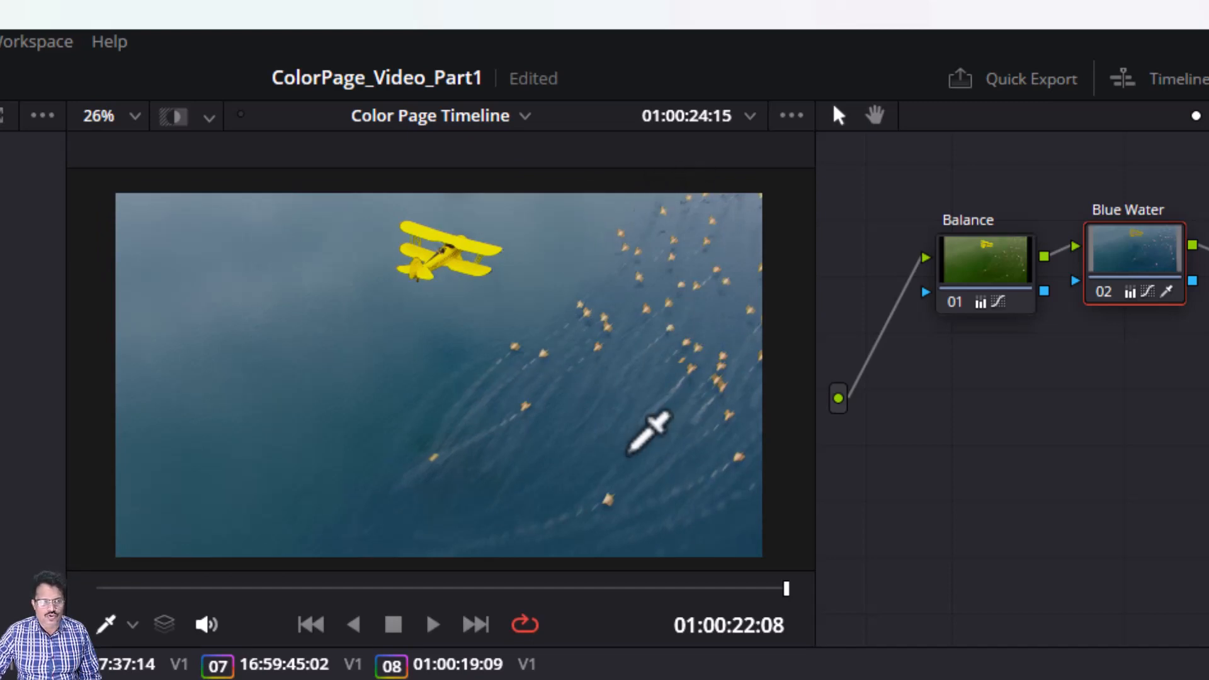
{"action": "scroll", "coordinate": [633, 314], "scroll_direction": "up", "scroll_amount": 2}
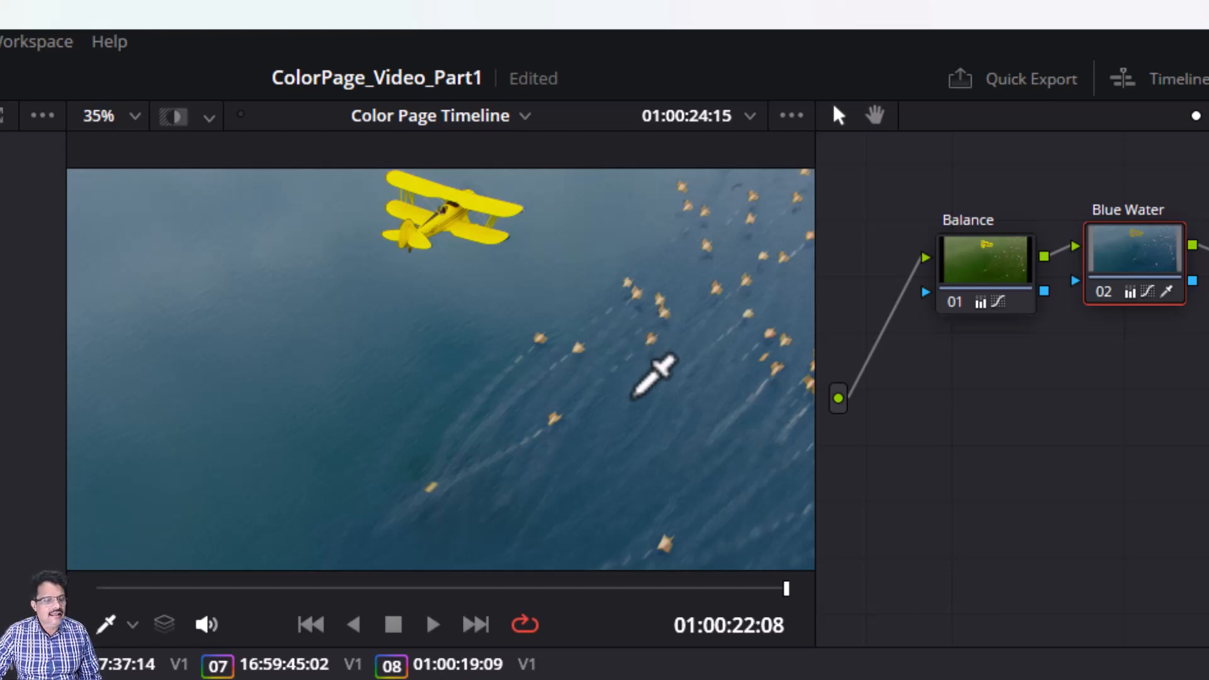
{"action": "scroll", "coordinate": [652, 359], "scroll_direction": "down", "scroll_amount": 2}
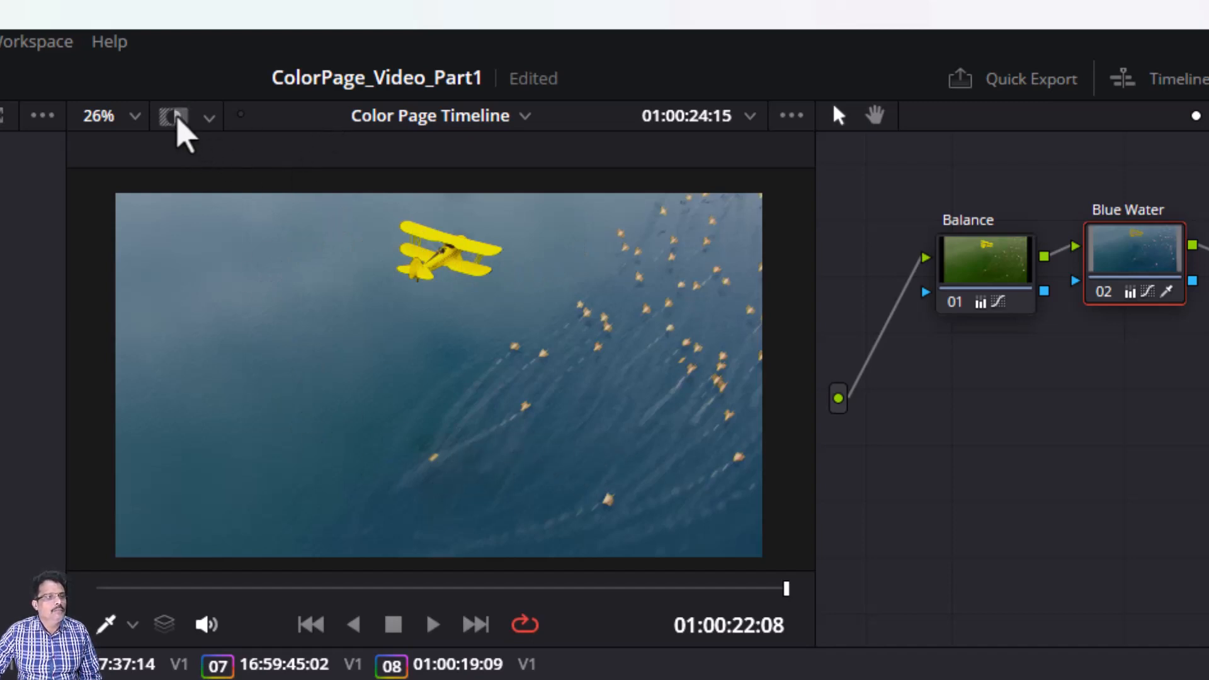
Step: Add an outside node after the Blue Water node
{"action": "left_click", "coordinate": [177, 117]}
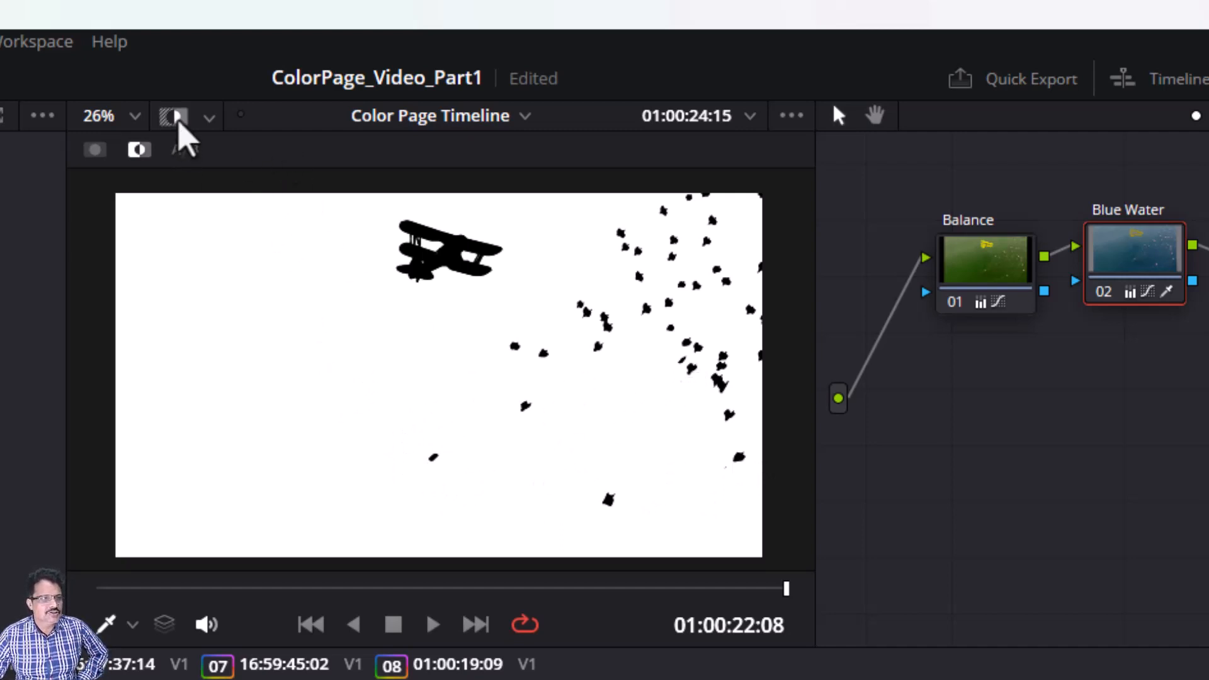
{"action": "left_click", "coordinate": [179, 121]}
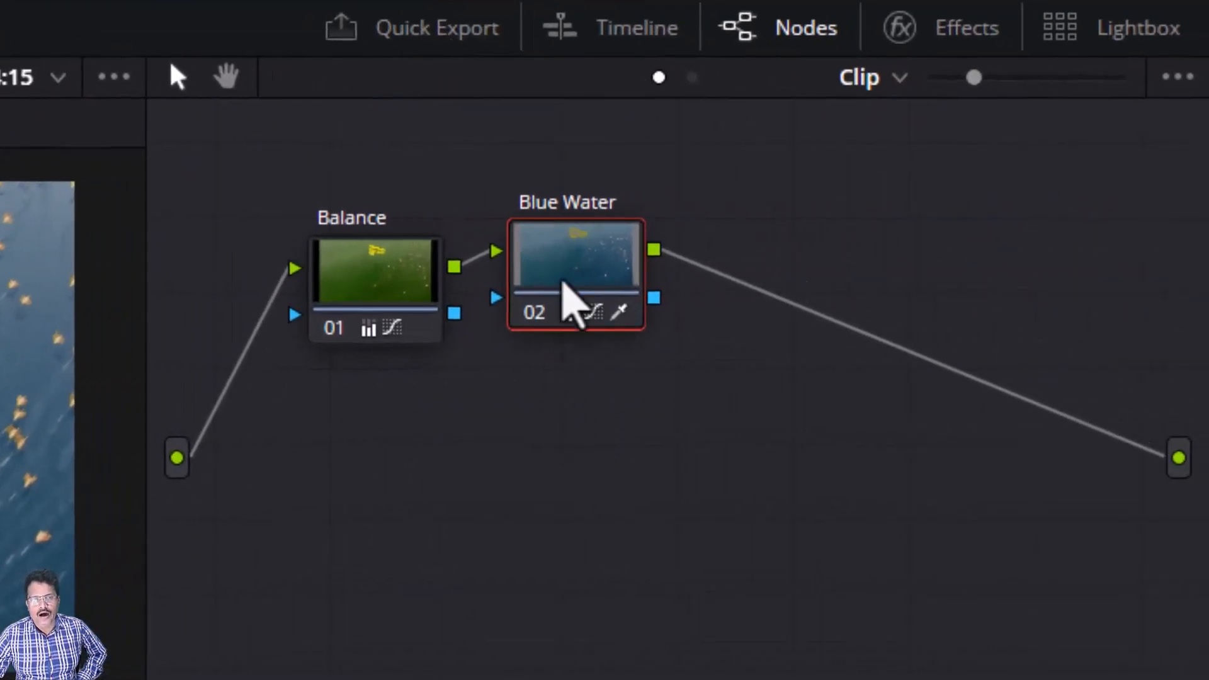
{"action": "mouse_move", "coordinate": [562, 275]}
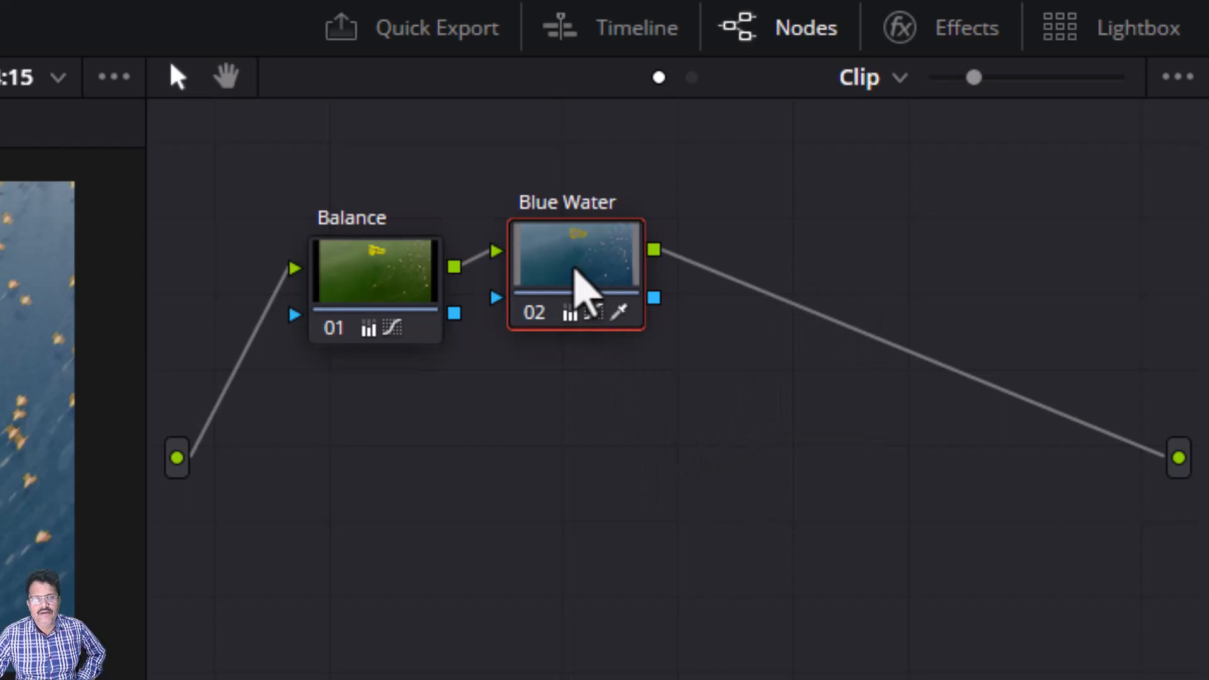
{"action": "right_click", "coordinate": [582, 290]}
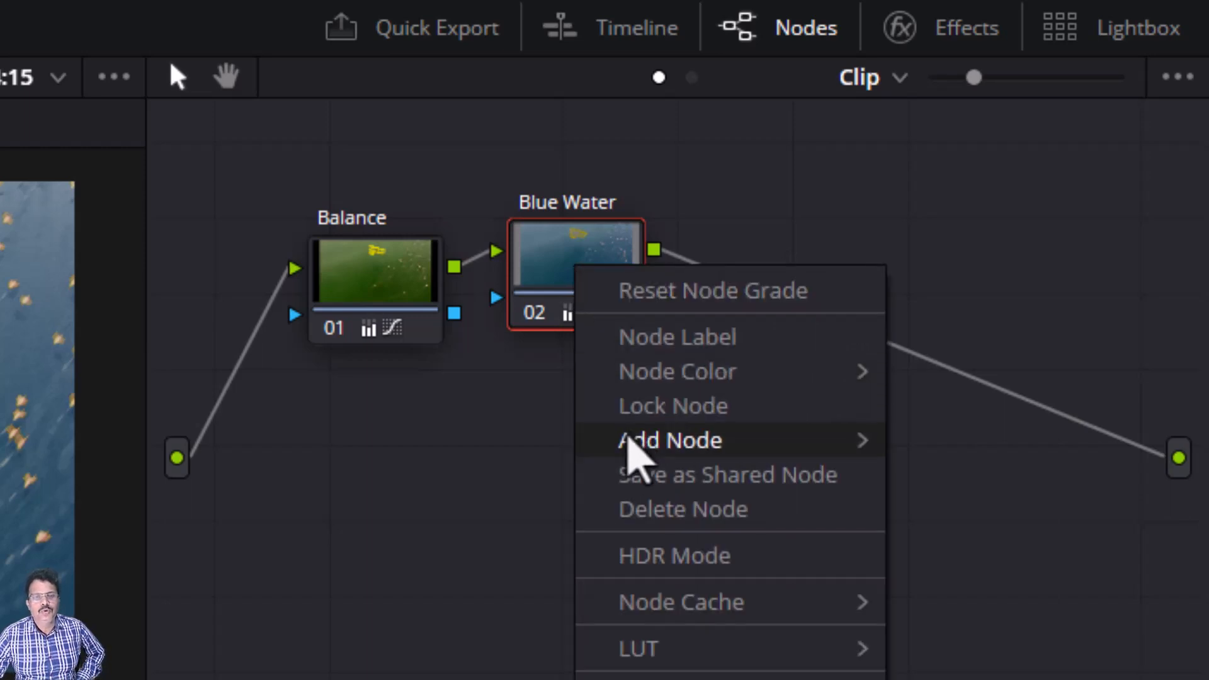
{"action": "mouse_move", "coordinate": [626, 445]}
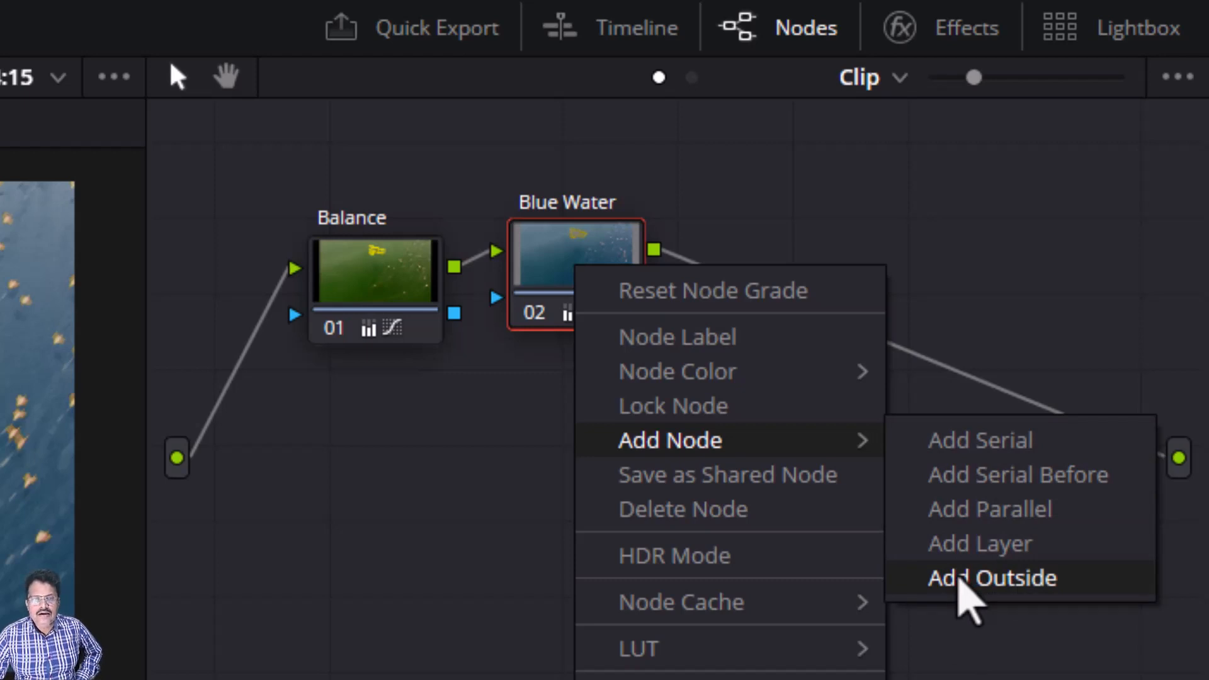
{"action": "left_click", "coordinate": [959, 580]}
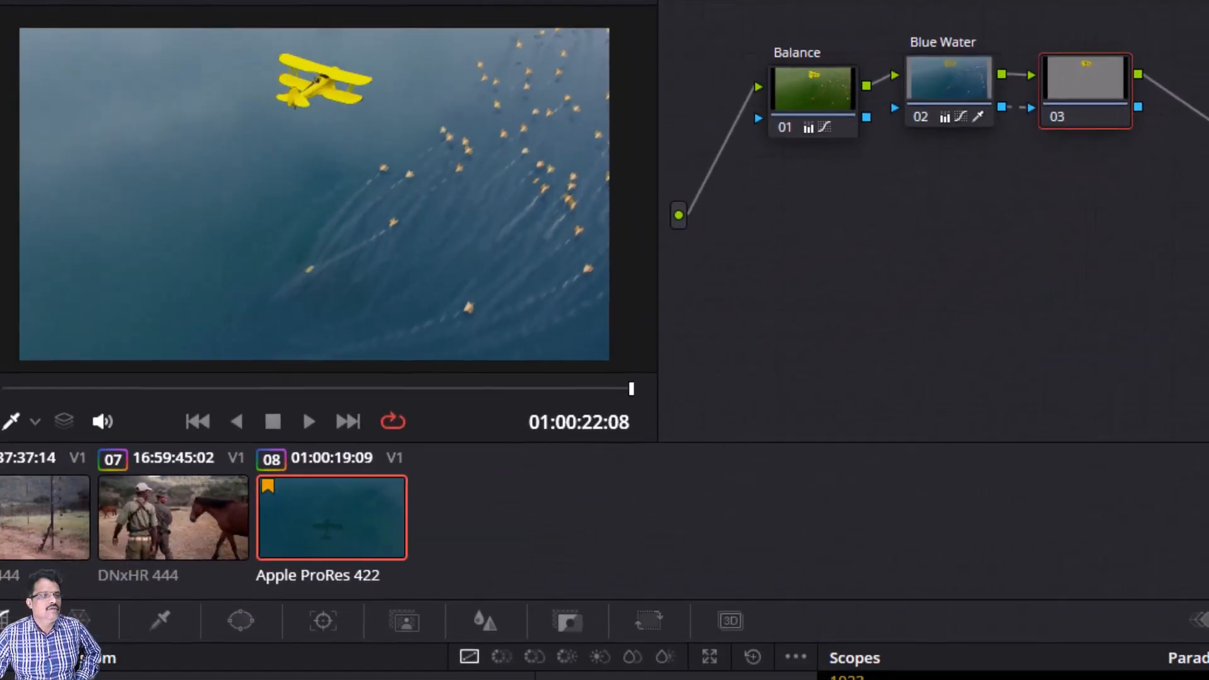
Step: In highlight mode, compare the mattes of the new outside node, the Blue Water node and the Balance node
{"action": "key", "text": "shift+h"}
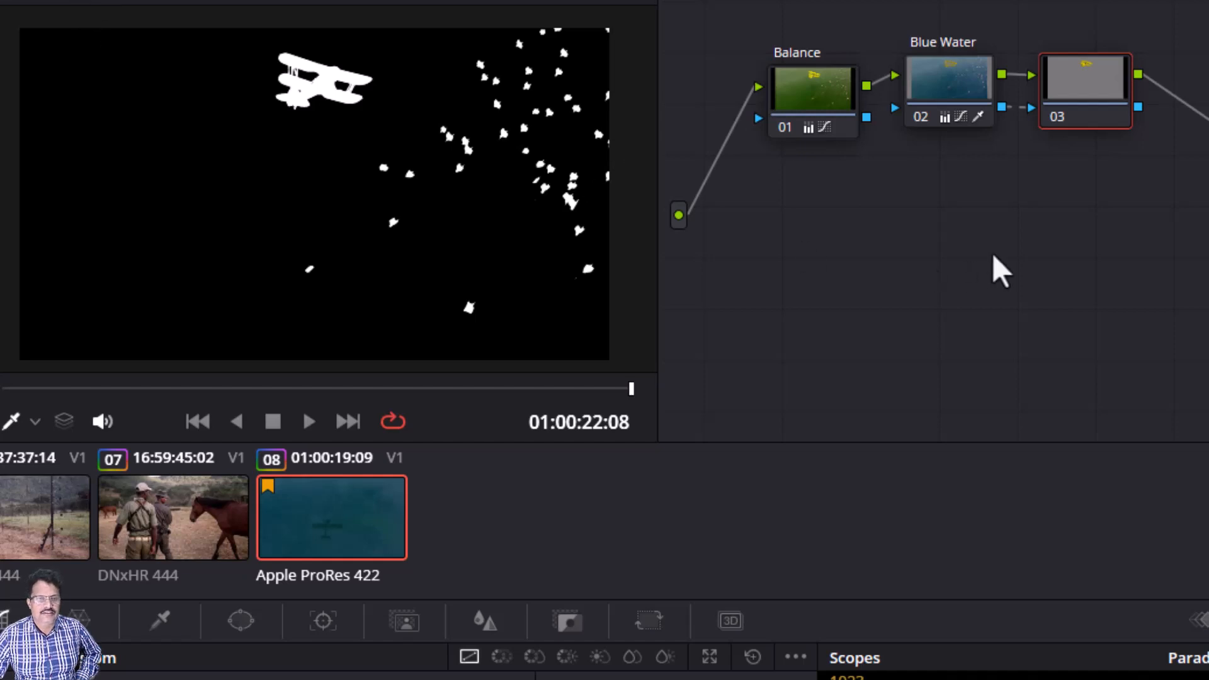
{"action": "key", "text": "ctrl+d"}
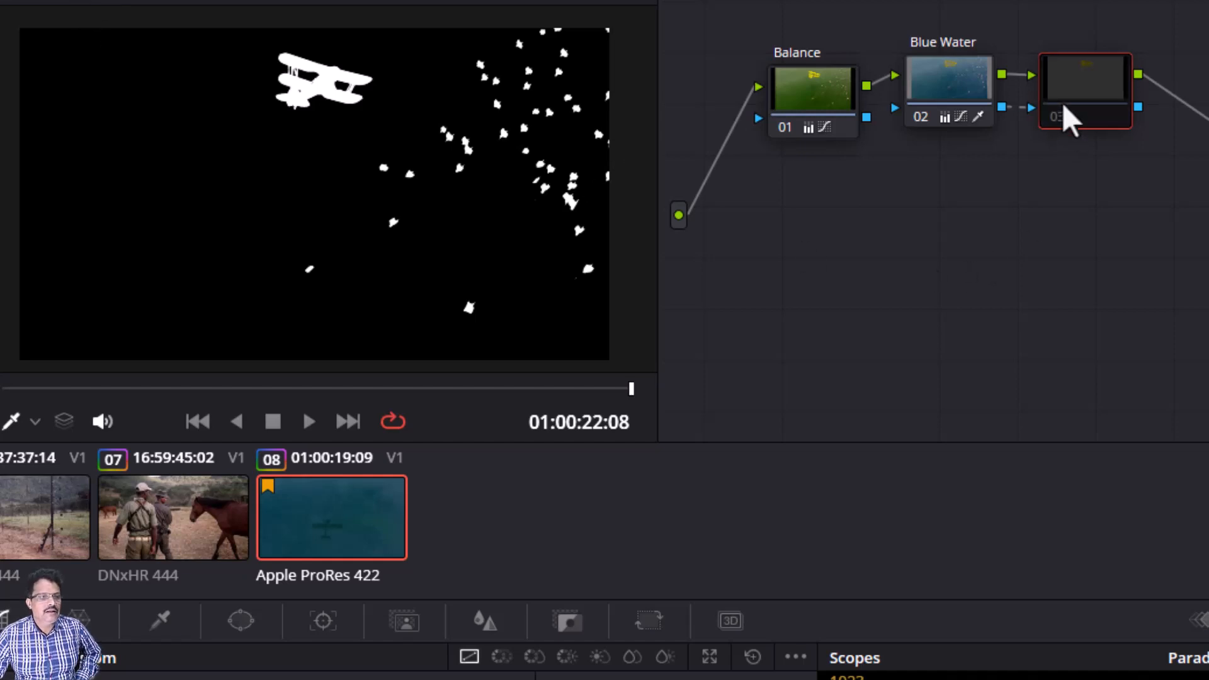
{"action": "key", "text": "ctrl+d"}
{"action": "left_click", "coordinate": [948, 92]}
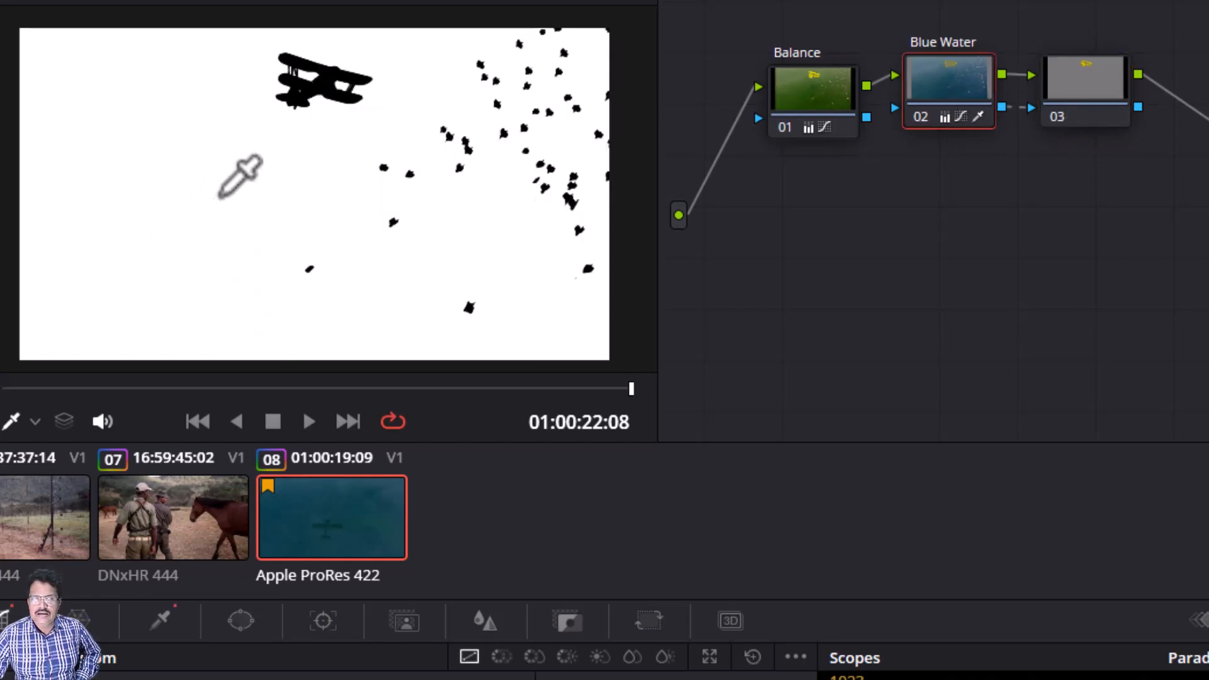
{"action": "left_click", "coordinate": [1094, 87]}
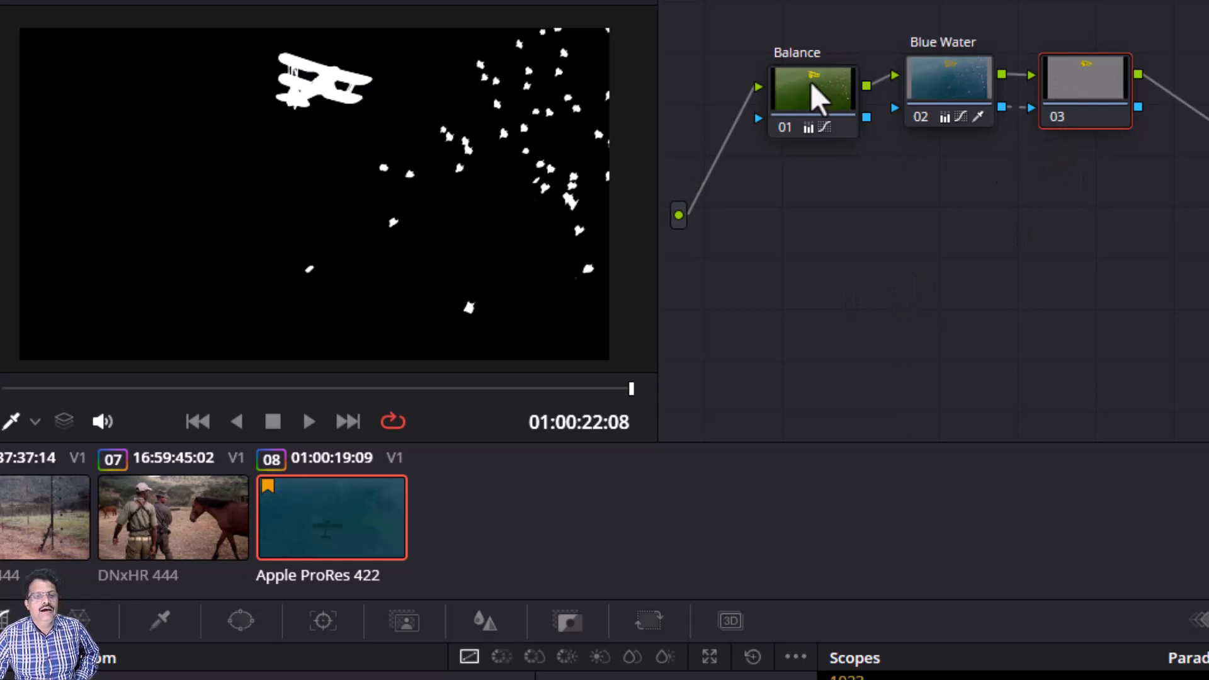
{"action": "left_click_drag", "start_coordinate": [807, 89], "coordinate": [796, 80]}
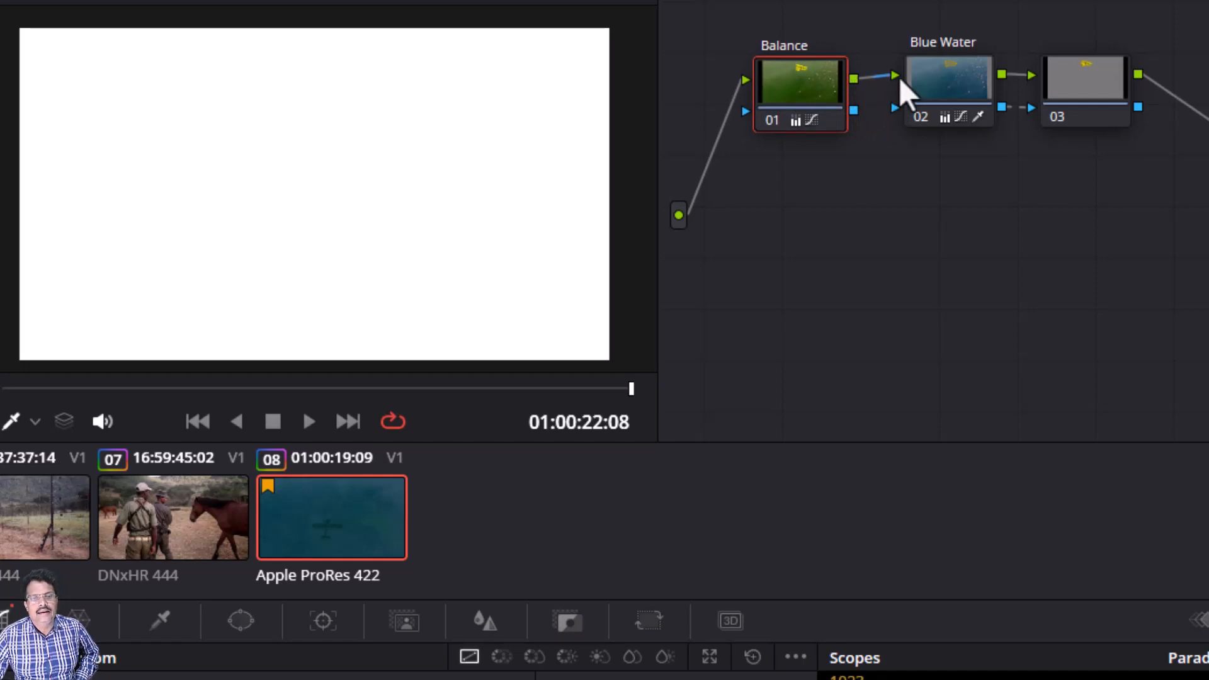
{"action": "left_click", "coordinate": [951, 79]}
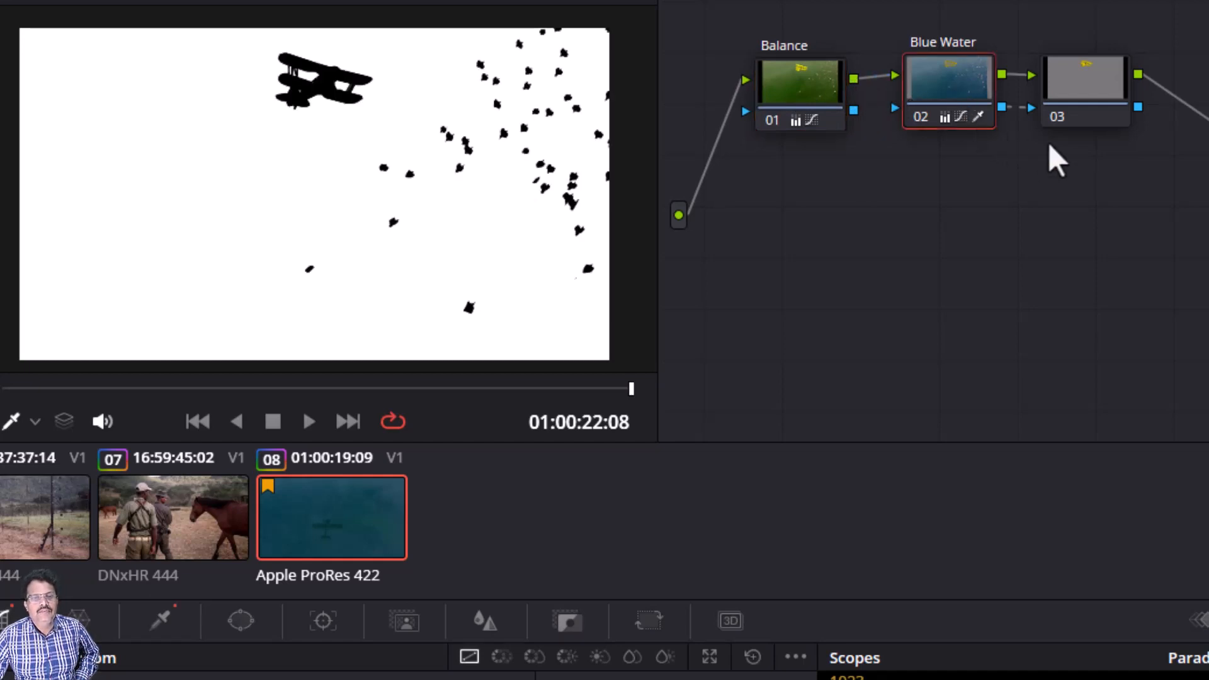
{"action": "left_click", "coordinate": [1096, 104]}
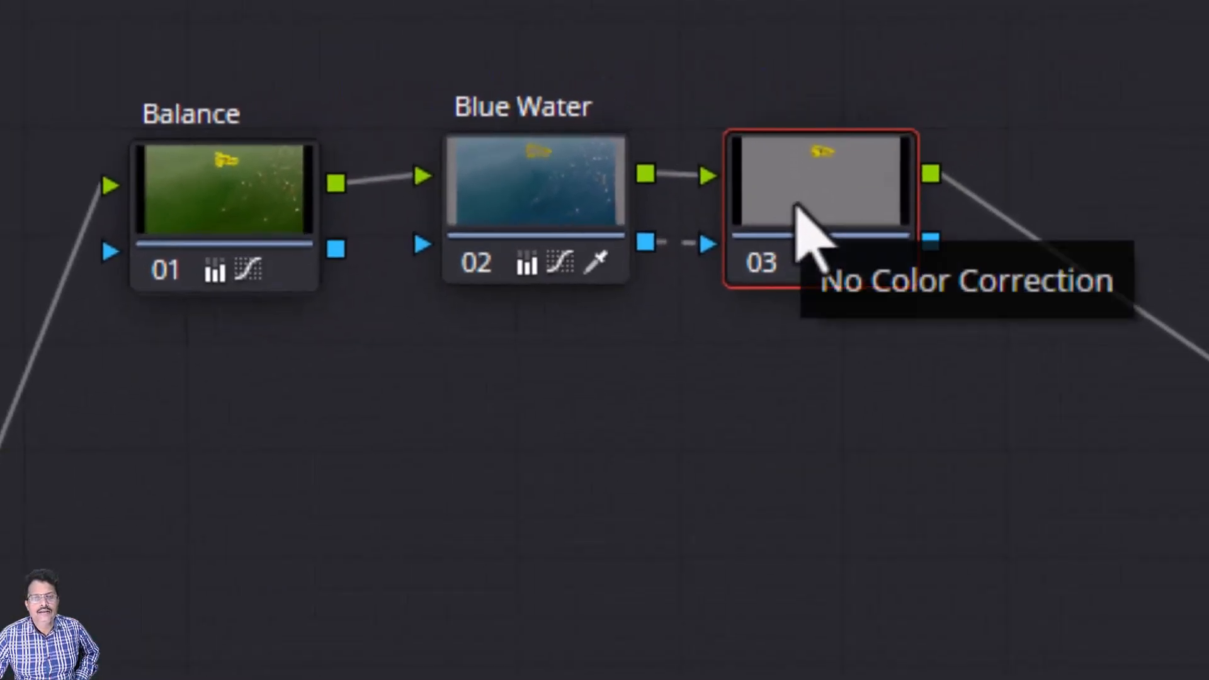
Step: Label the outside node Flamingos
{"action": "right_click", "coordinate": [797, 206]}
{"action": "left_click", "coordinate": [858, 300]}
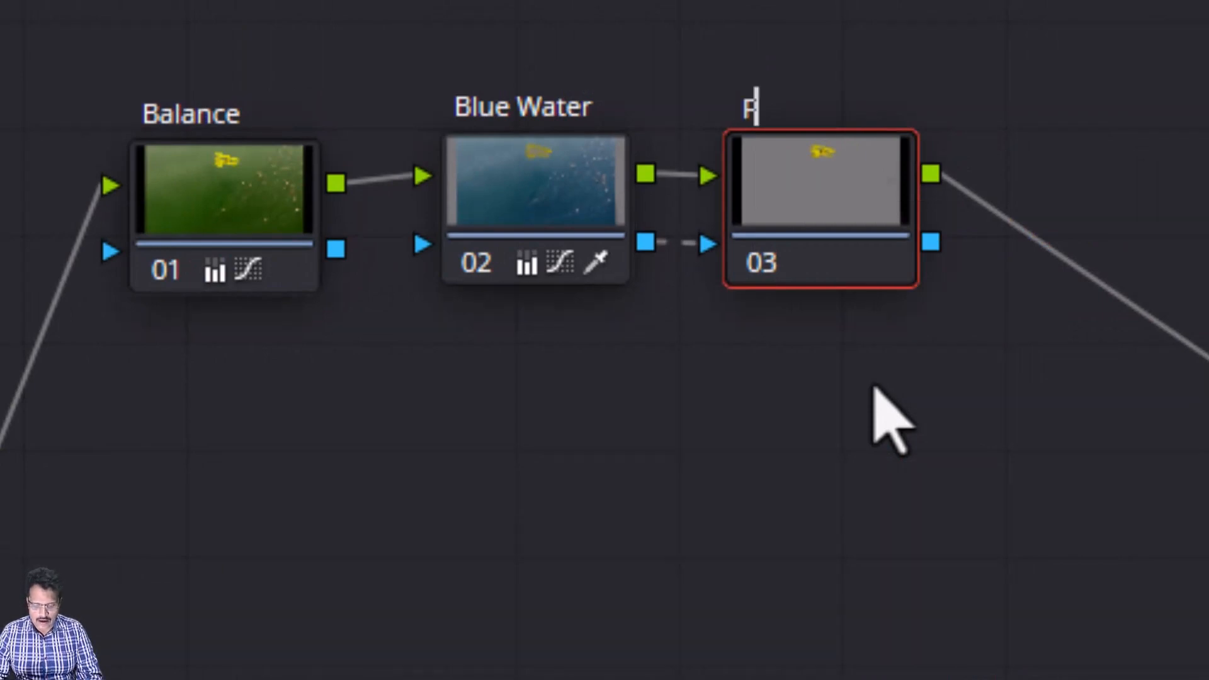
{"action": "type", "text": "Flamingos"}
{"action": "key", "text": "Return"}
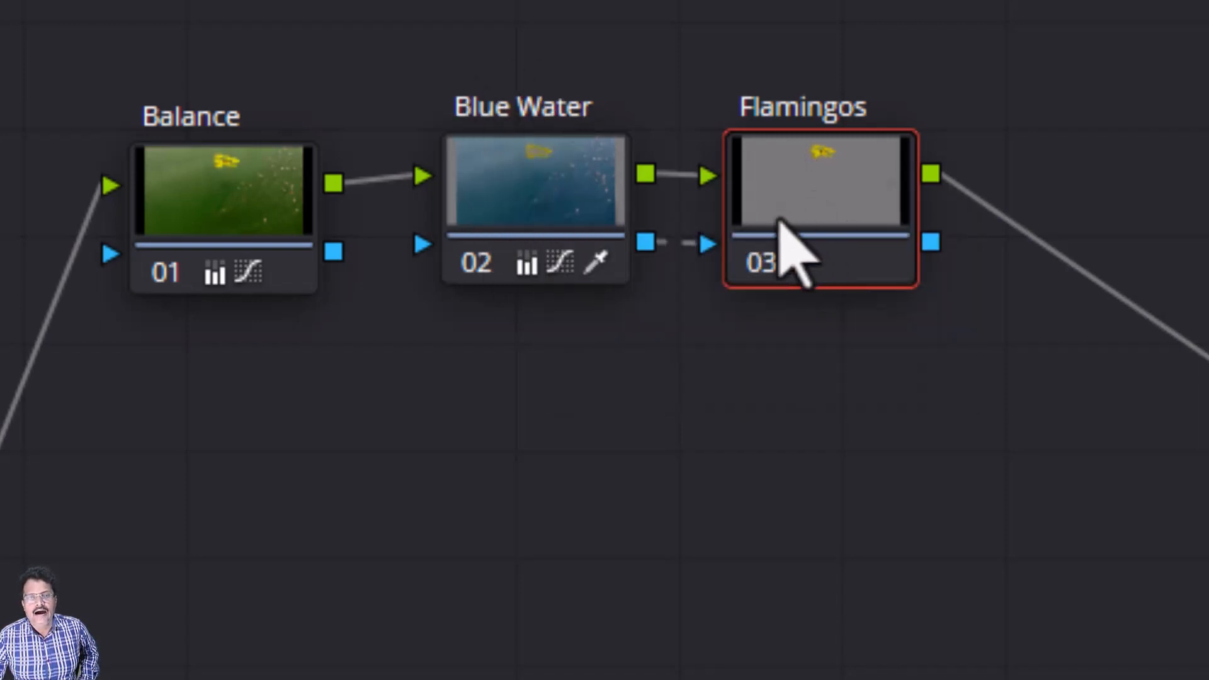
{"action": "mouse_move", "coordinate": [776, 214]}
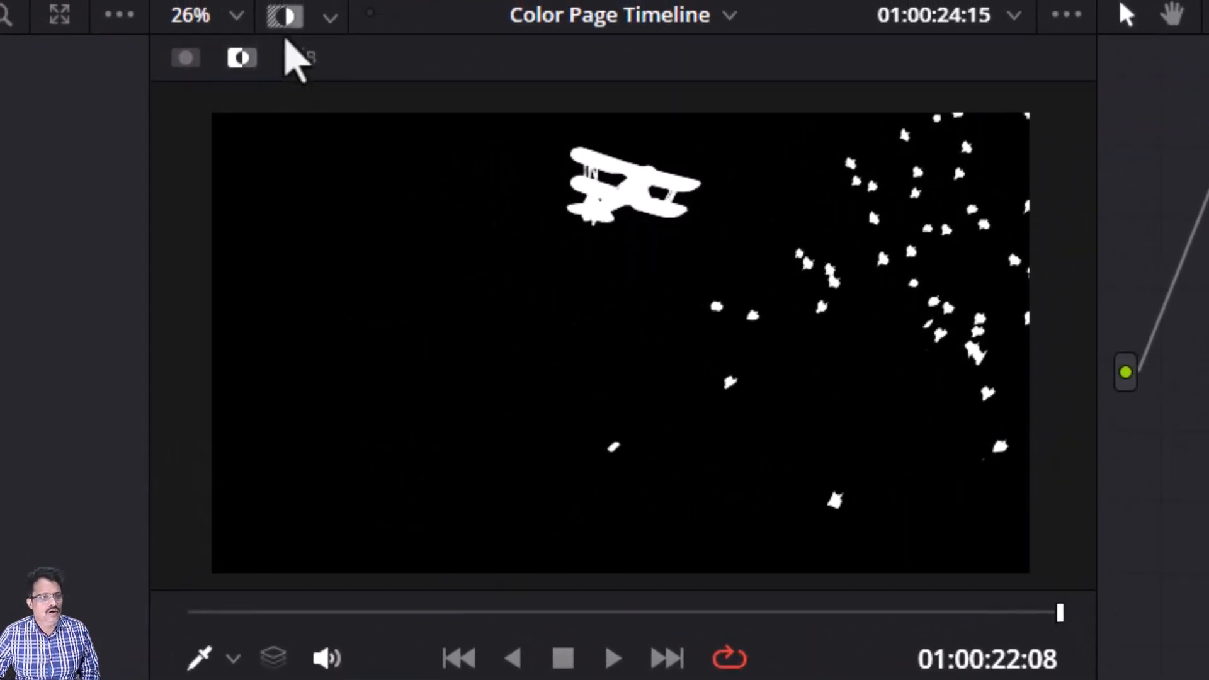
Step: Add a circle window on the Flamingos node and position it around the biplane
{"action": "left_click", "coordinate": [286, 18]}
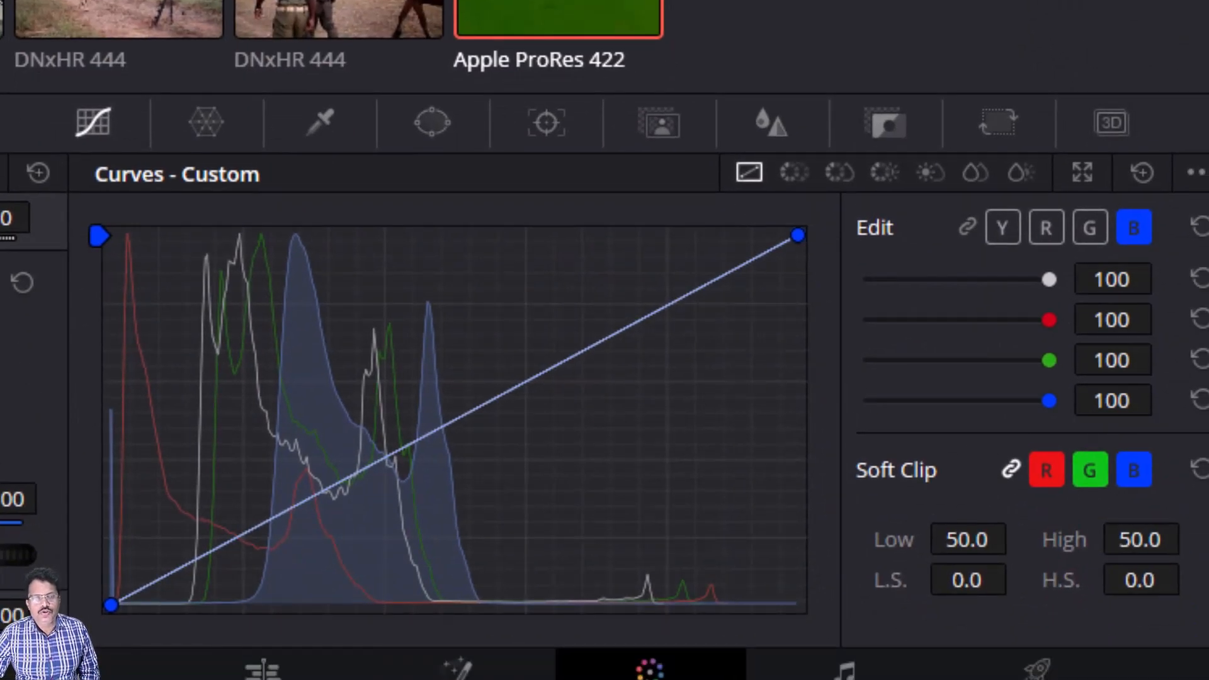
{"action": "left_click", "coordinate": [434, 148]}
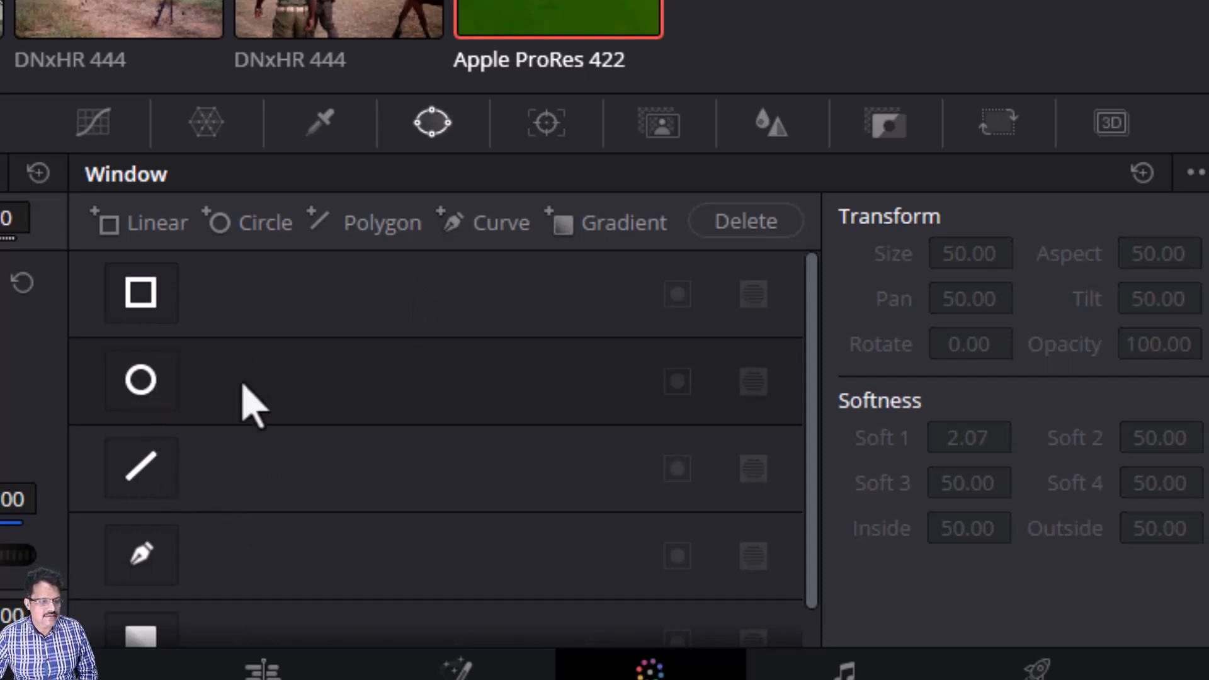
{"action": "left_click", "coordinate": [142, 381]}
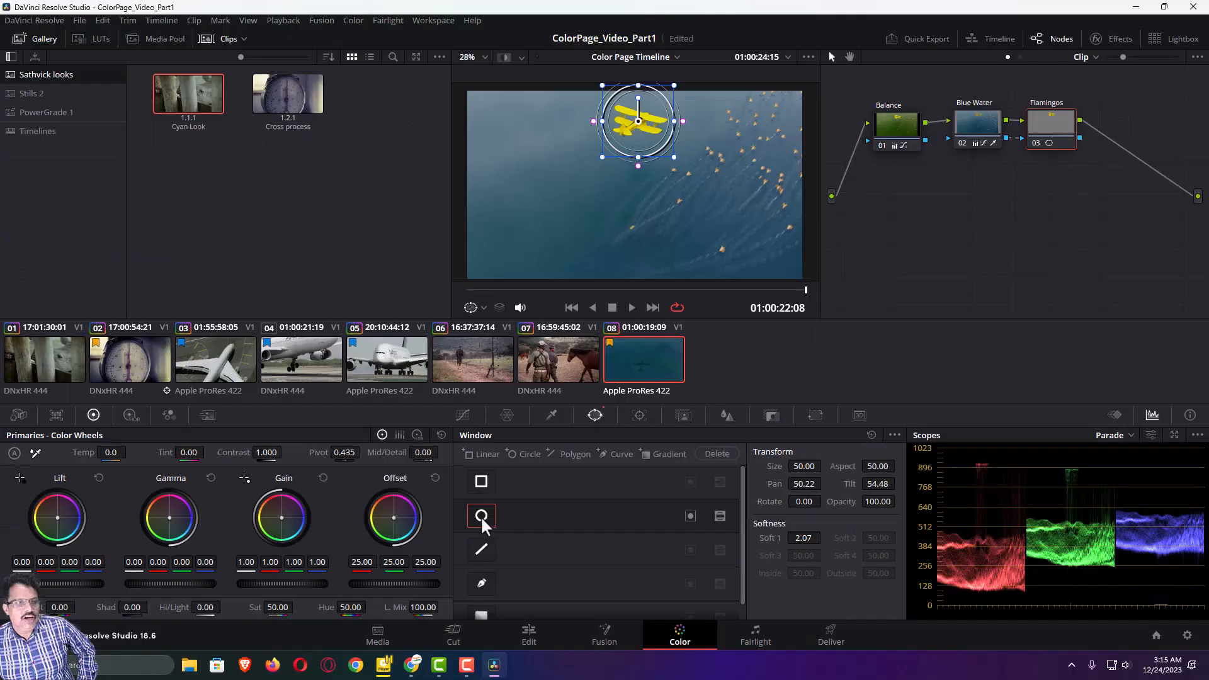
{"action": "mouse_move", "coordinate": [628, 131]}
{"action": "left_mouse_down"}
{"action": "mouse_move", "coordinate": [627, 156]}
{"action": "mouse_move", "coordinate": [640, 139]}
{"action": "left_mouse_up"}
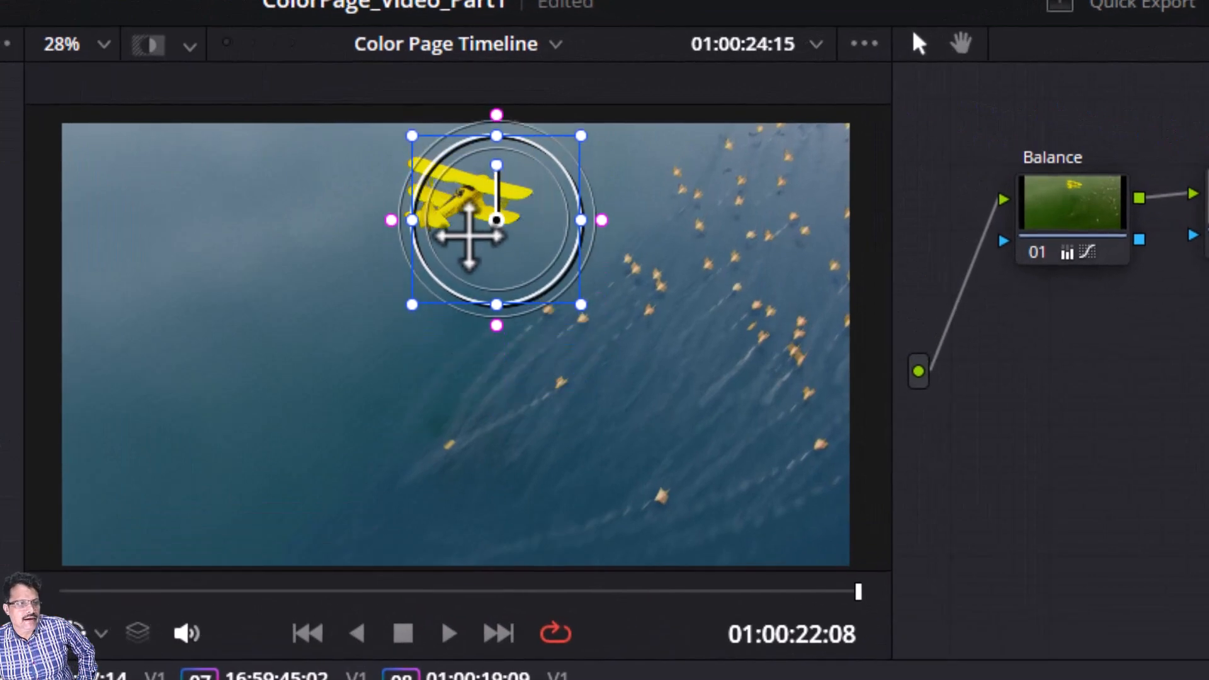
{"action": "left_click_drag", "start_coordinate": [469, 236], "coordinate": [437, 217]}
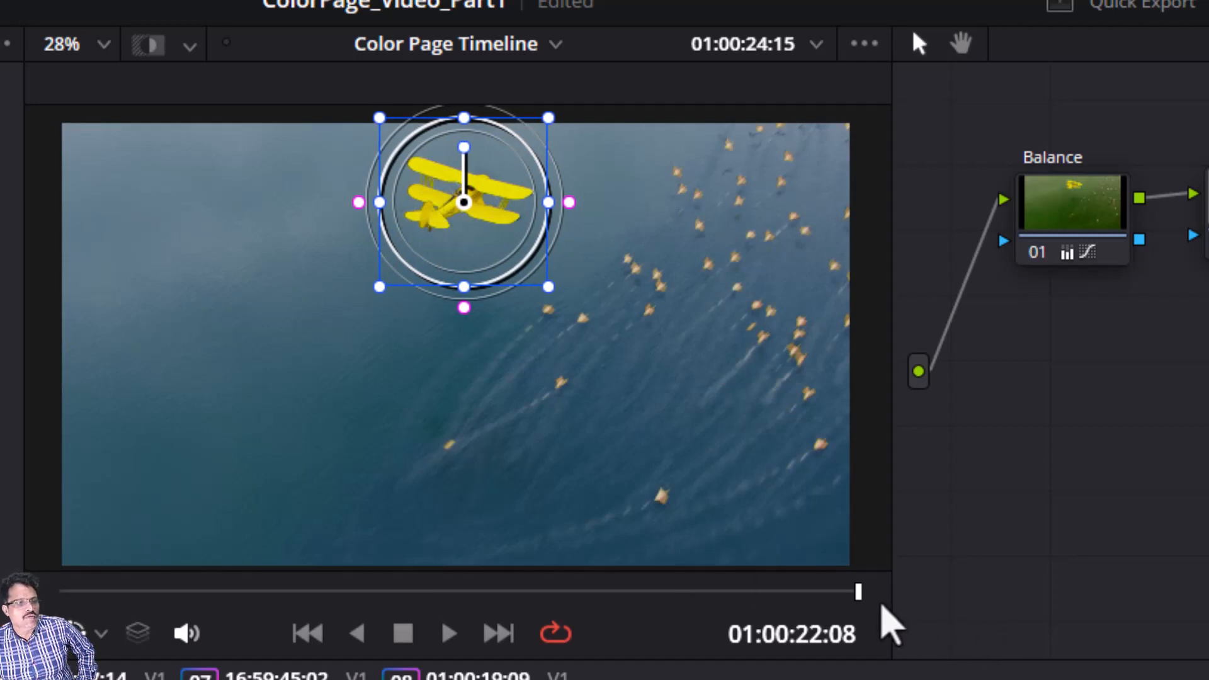
{"action": "mouse_move", "coordinate": [858, 592]}
{"action": "left_mouse_down"}
{"action": "mouse_move", "coordinate": [827, 595]}
{"action": "mouse_move", "coordinate": [860, 593]}
{"action": "left_mouse_up"}
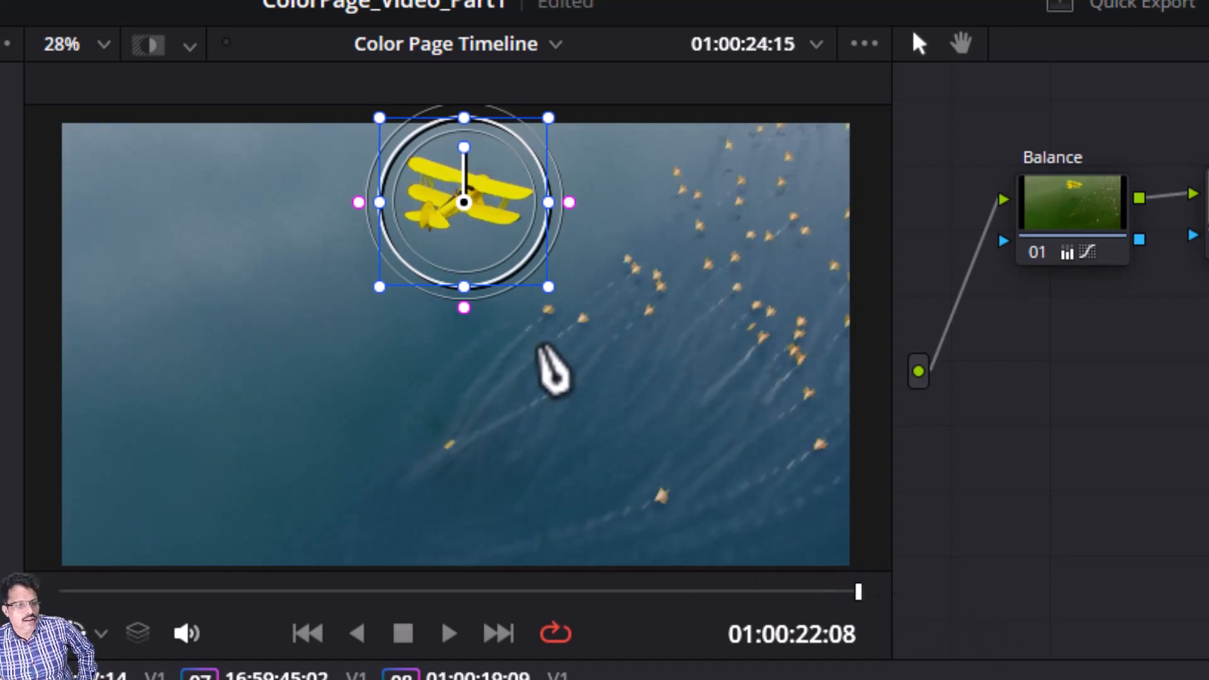
{"action": "left_click_drag", "start_coordinate": [443, 221], "coordinate": [464, 197]}
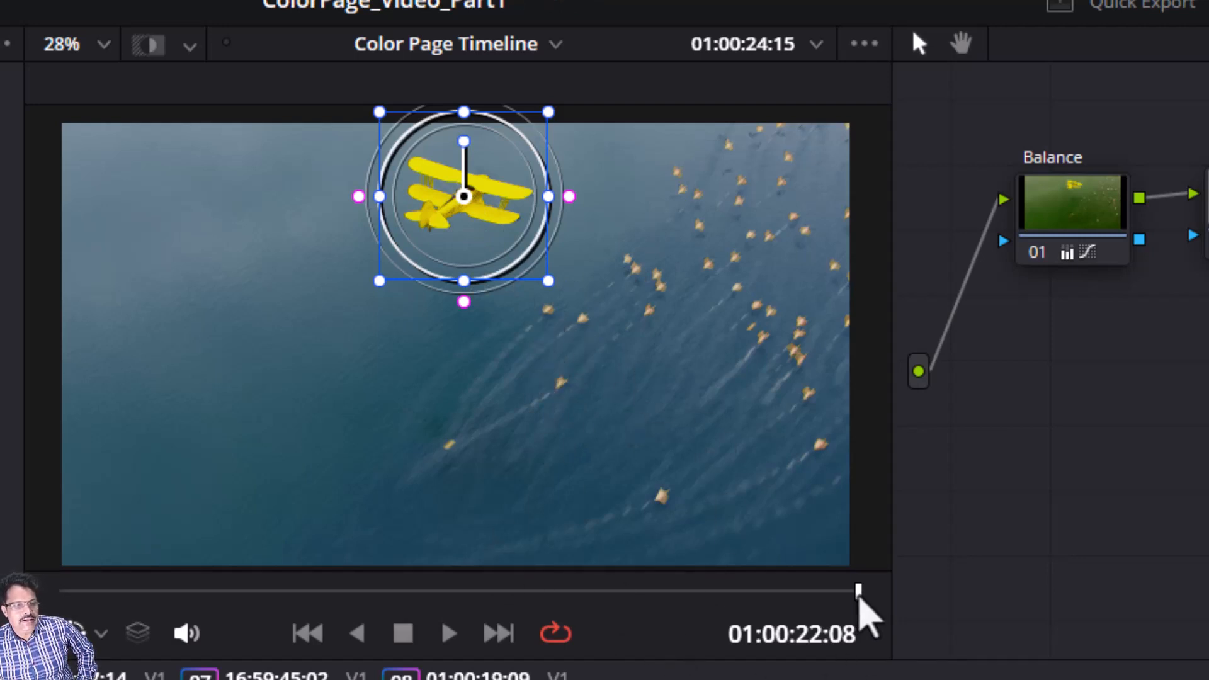
Step: Stretch the circle window into a taller ellipse and reposition it so it covers the biplane's path through the clip
{"action": "left_click_drag", "start_coordinate": [858, 593], "coordinate": [212, 621]}
{"action": "scroll", "coordinate": [348, 391], "scroll_direction": "down", "scroll_amount": 4}
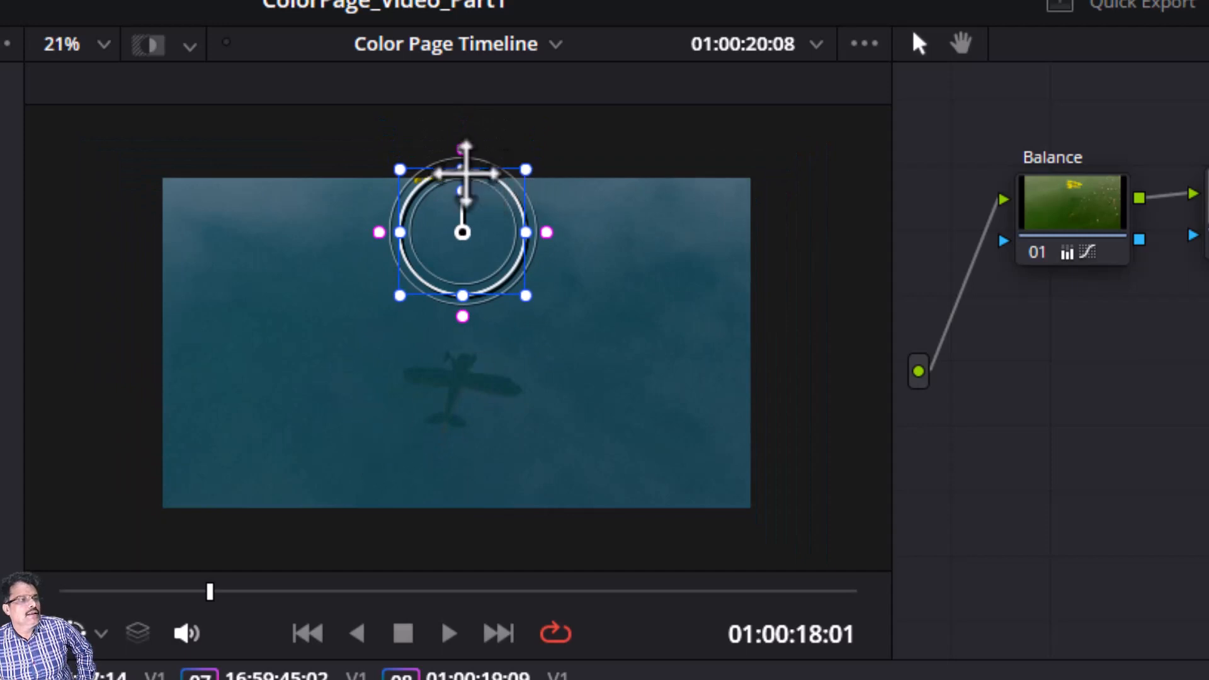
{"action": "left_click_drag", "start_coordinate": [462, 169], "coordinate": [462, 143]}
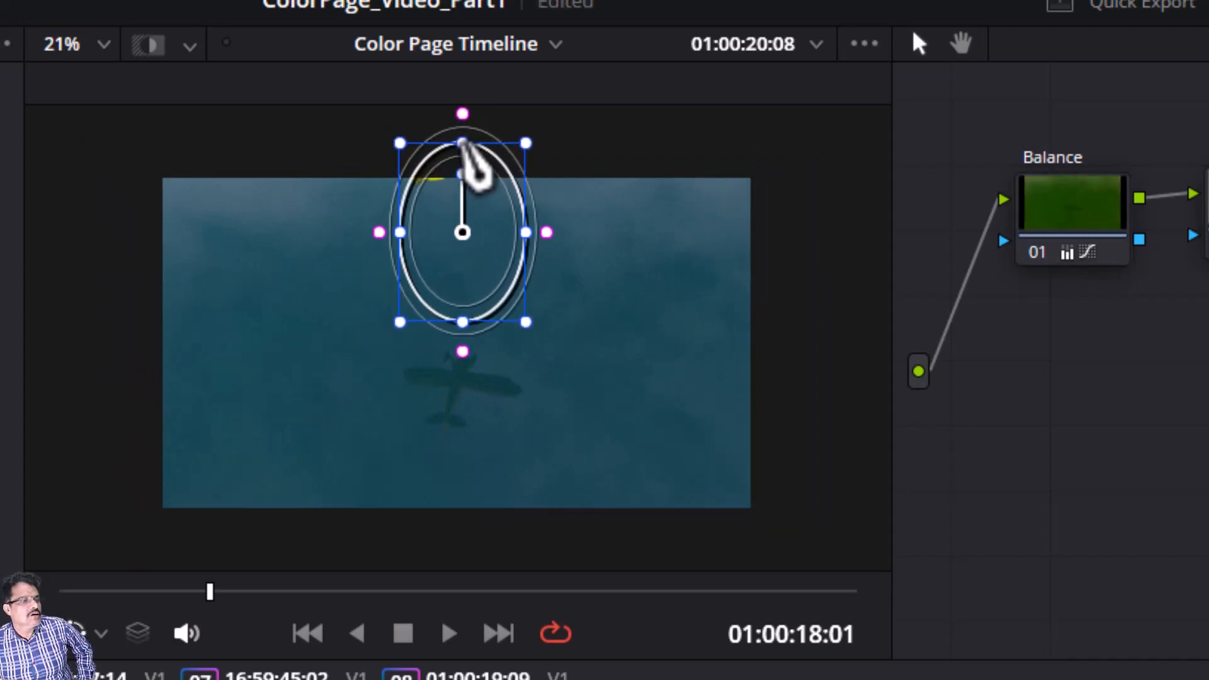
{"action": "left_click_drag", "start_coordinate": [440, 259], "coordinate": [461, 200]}
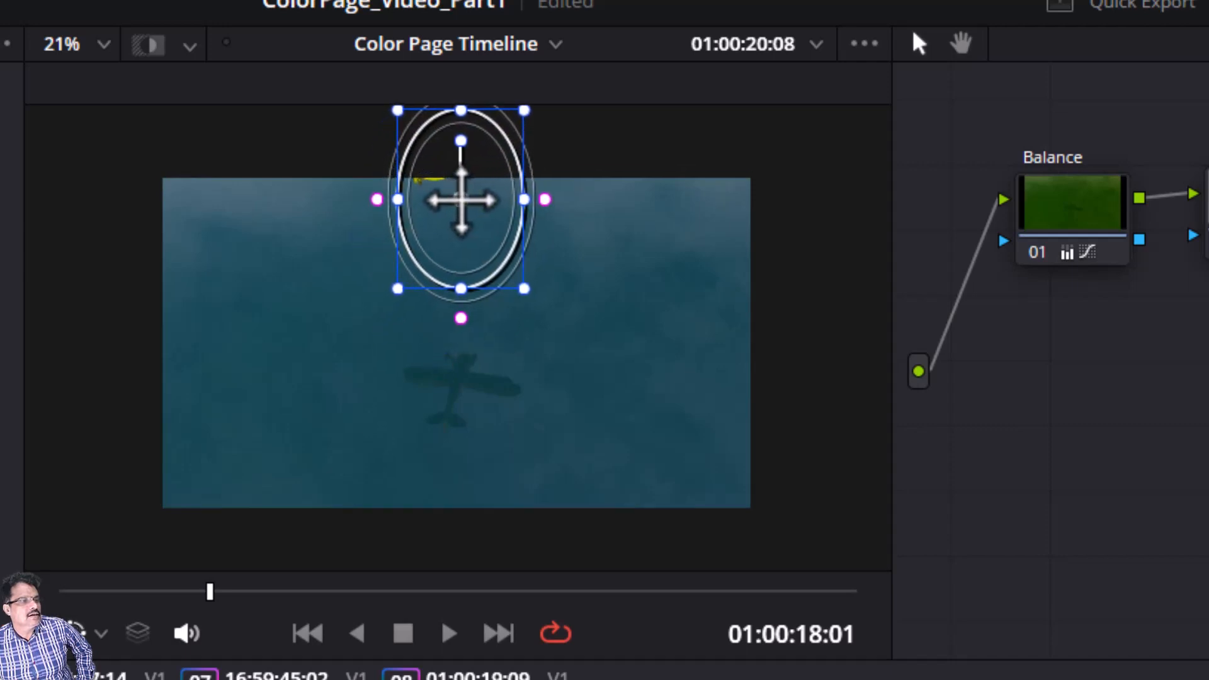
{"action": "left_click_drag", "start_coordinate": [209, 598], "coordinate": [872, 648]}
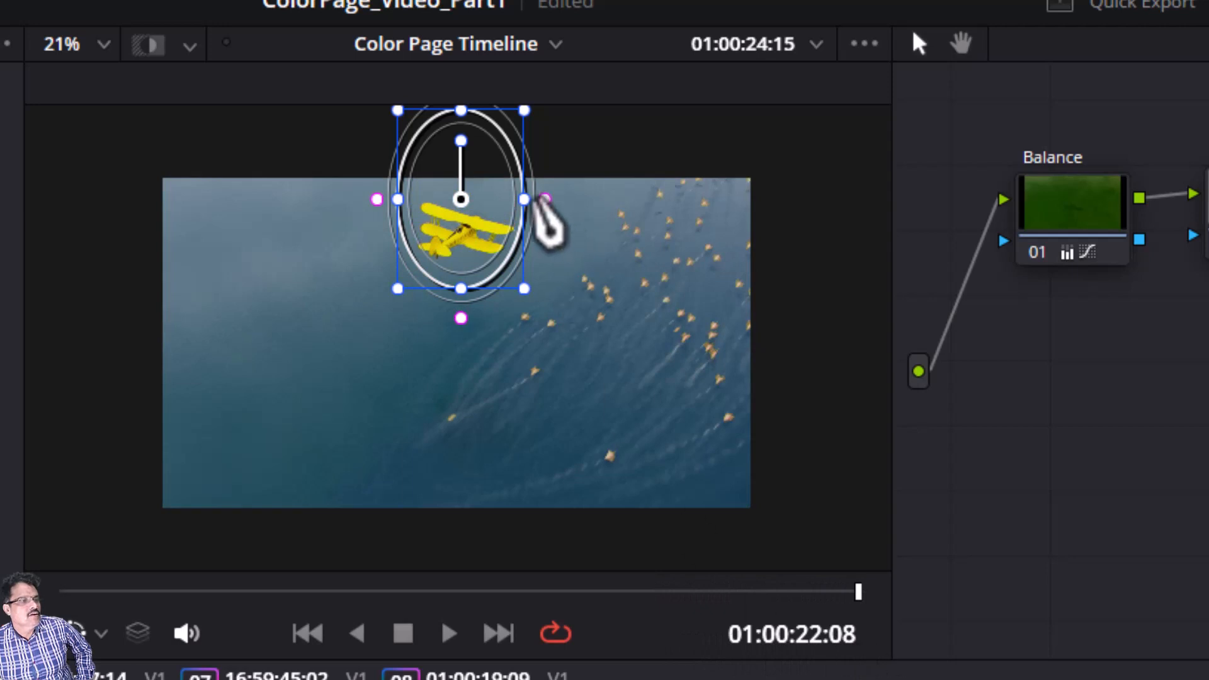
{"action": "left_click_drag", "start_coordinate": [527, 200], "coordinate": [536, 200]}
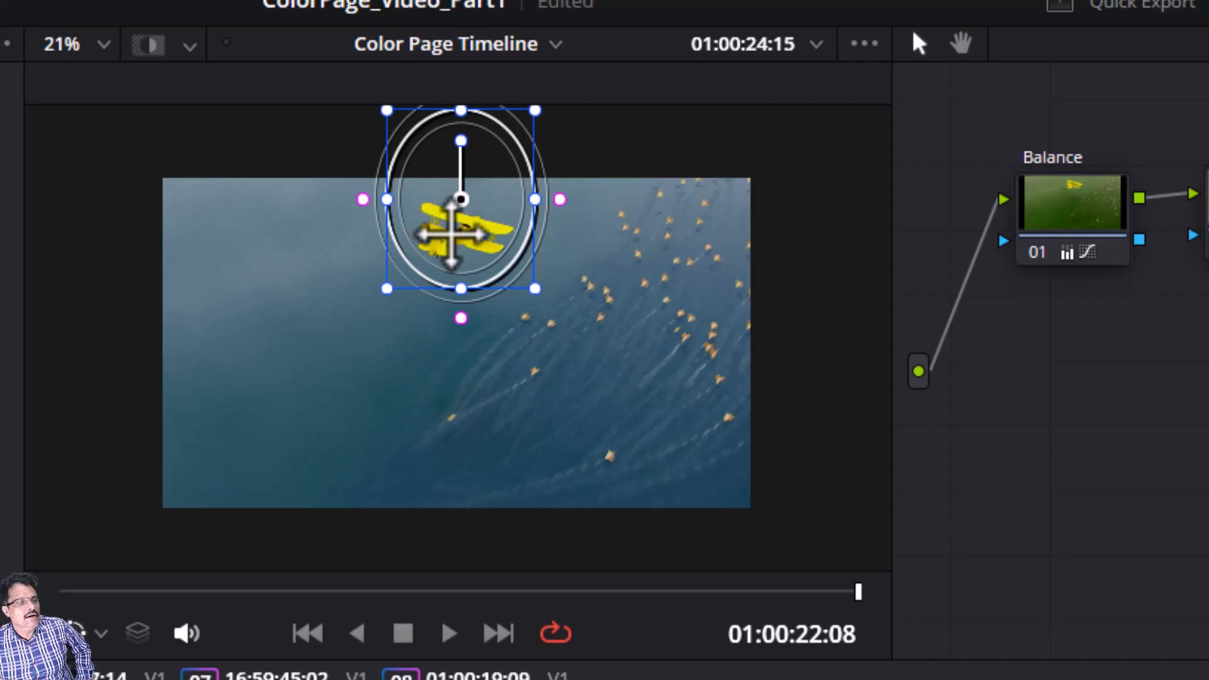
{"action": "left_click_drag", "start_coordinate": [451, 235], "coordinate": [462, 194]}
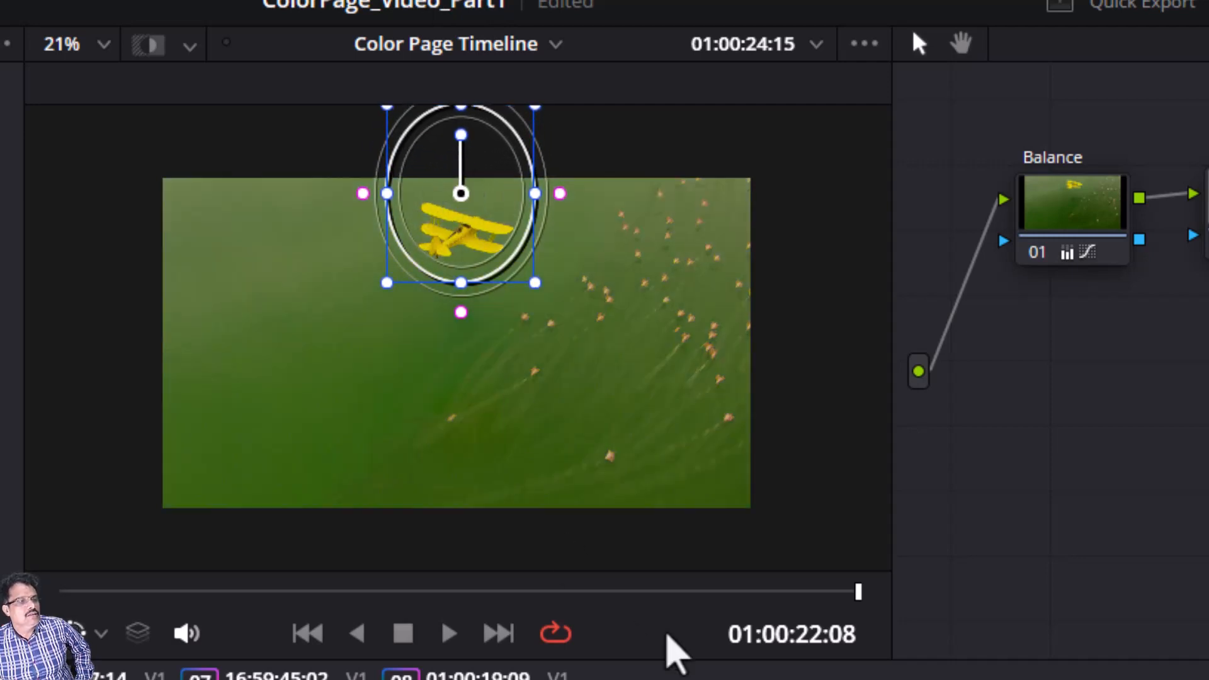
{"action": "left_click_drag", "start_coordinate": [858, 591], "coordinate": [870, 627]}
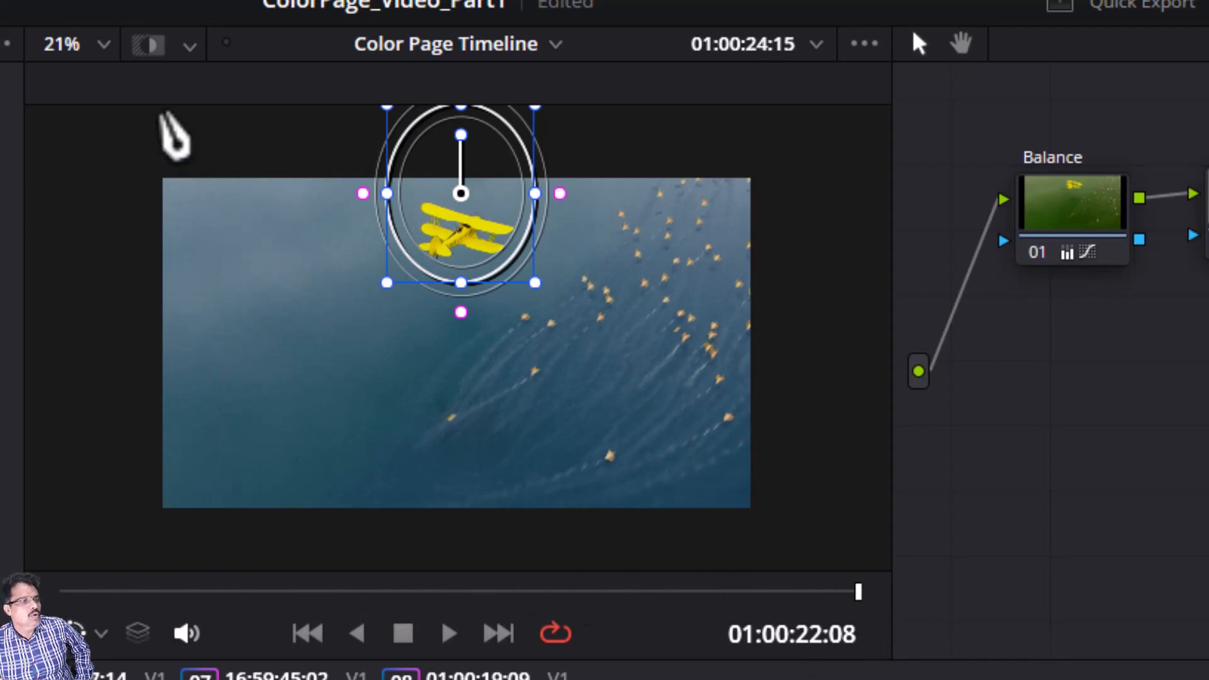
Step: Invert the circle window to exclude the biplane from the Flamingos matte and turn off the window overlay
{"action": "left_click", "coordinate": [143, 49]}
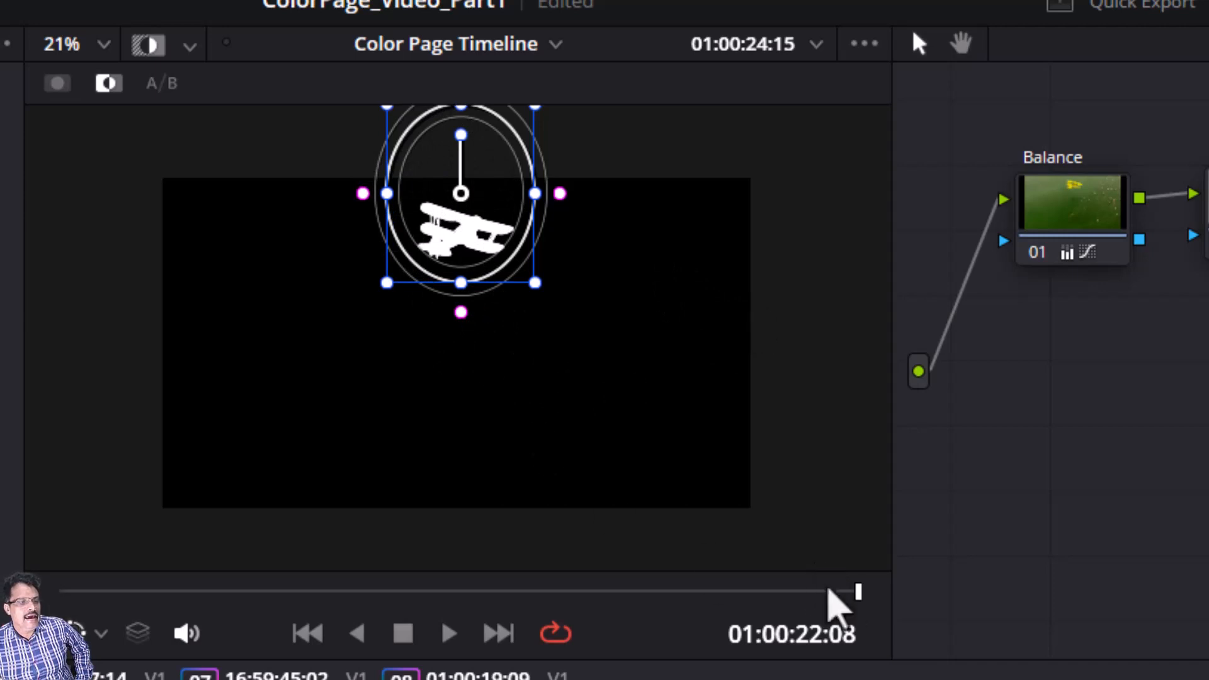
{"action": "left_click_drag", "start_coordinate": [858, 592], "coordinate": [890, 607]}
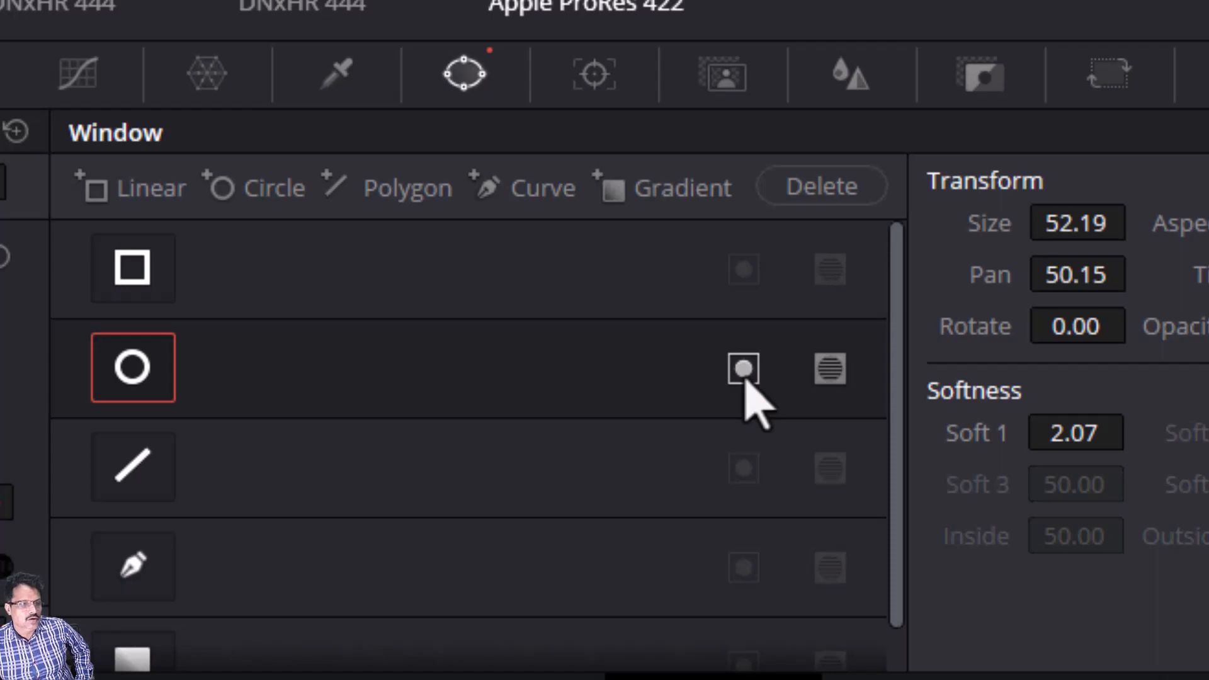
{"action": "left_click", "coordinate": [744, 376]}
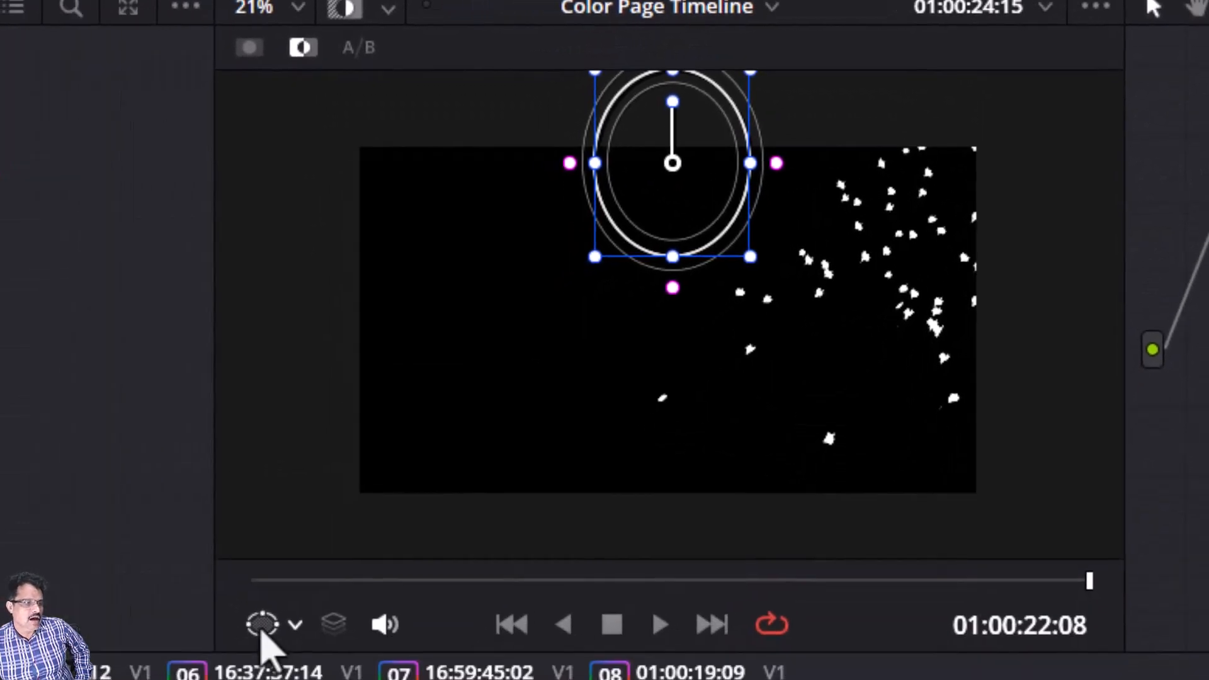
{"action": "left_click", "coordinate": [261, 633]}
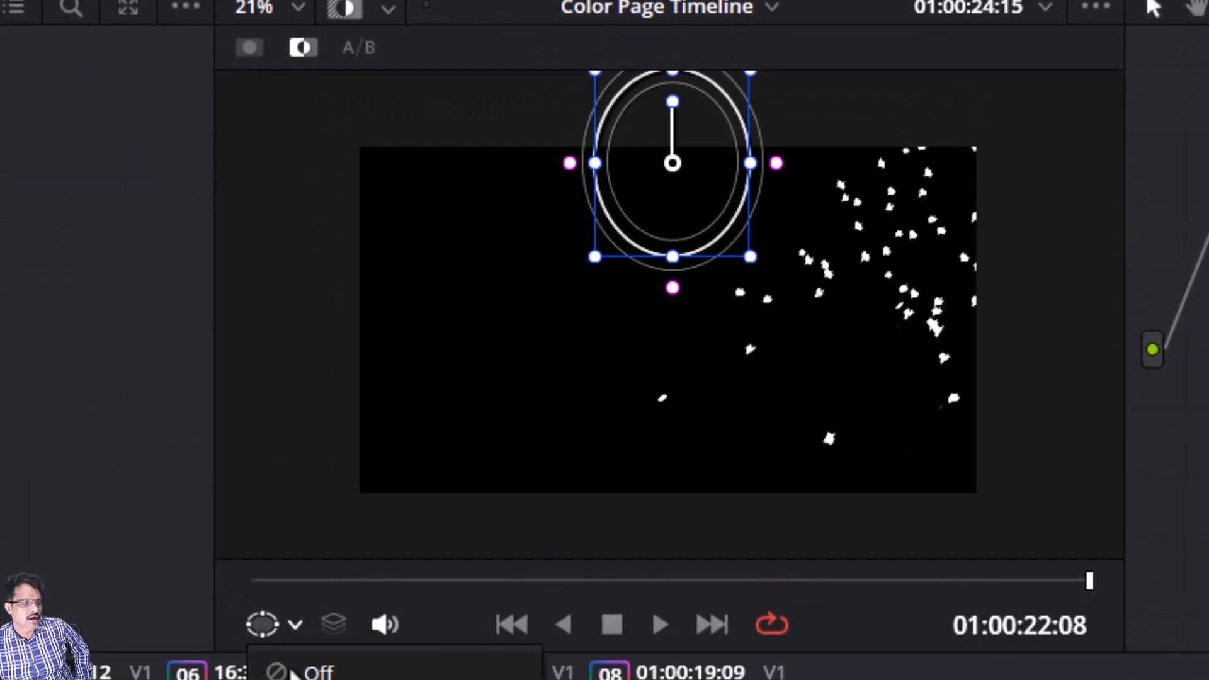
{"action": "left_click", "coordinate": [294, 673]}
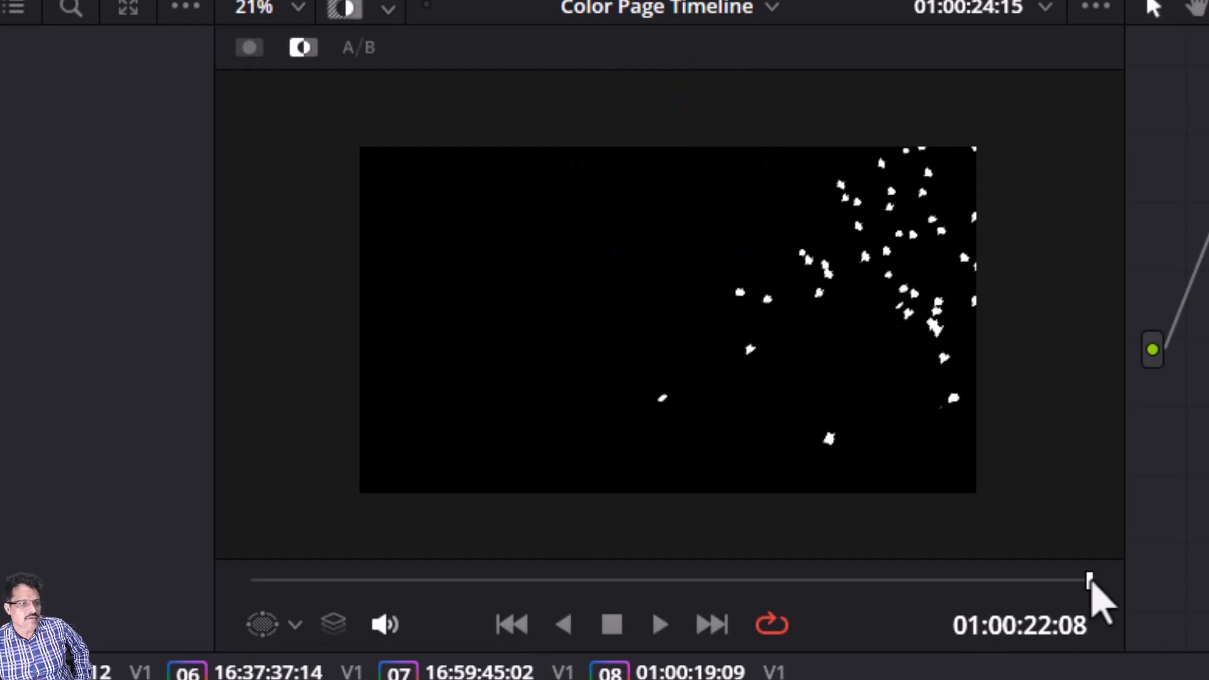
Step: Turn off the highlight view and push the Gain wheel toward magenta to tint the flamingos pink
{"action": "mouse_move", "coordinate": [1091, 582]}
{"action": "left_mouse_down"}
{"action": "mouse_move", "coordinate": [866, 591]}
{"action": "mouse_move", "coordinate": [1091, 595]}
{"action": "left_mouse_up"}
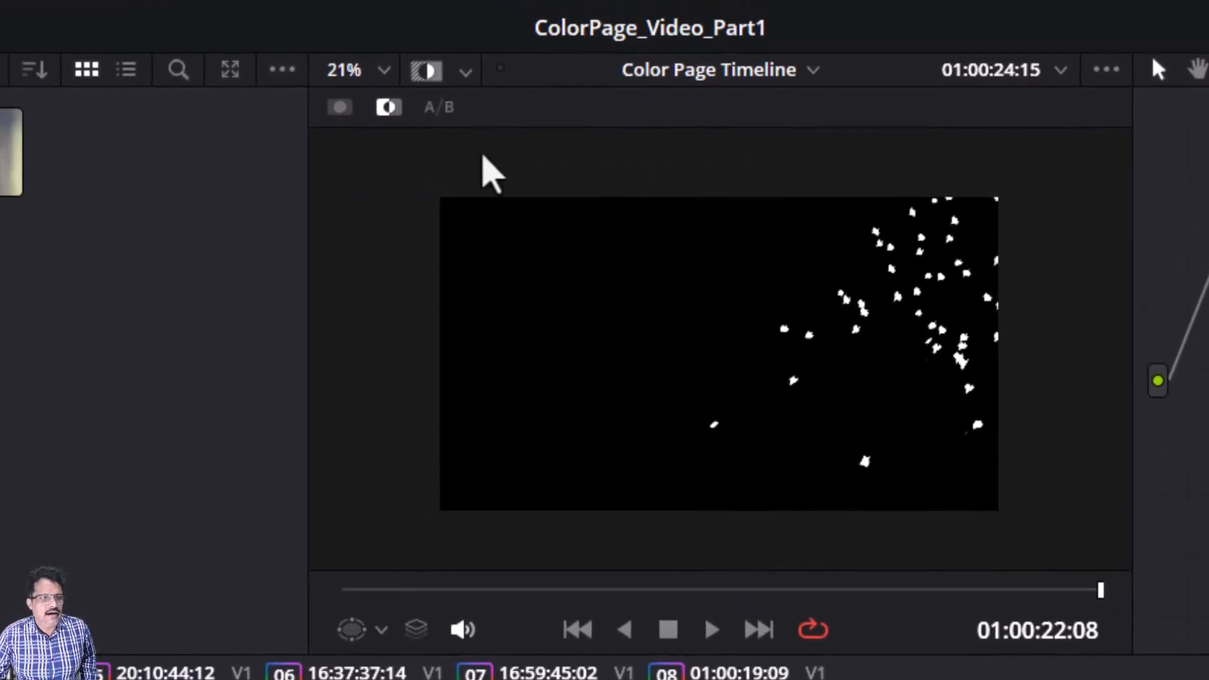
{"action": "left_click", "coordinate": [425, 73]}
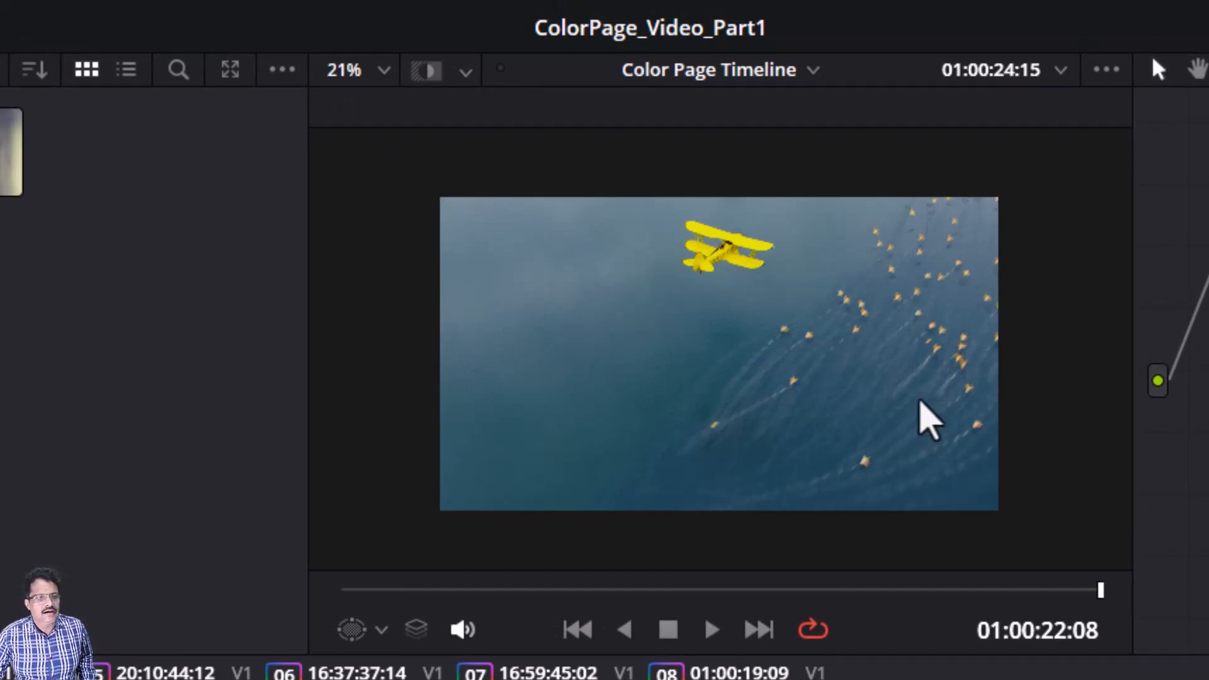
{"action": "scroll", "coordinate": [929, 419], "scroll_direction": "up", "scroll_amount": 5}
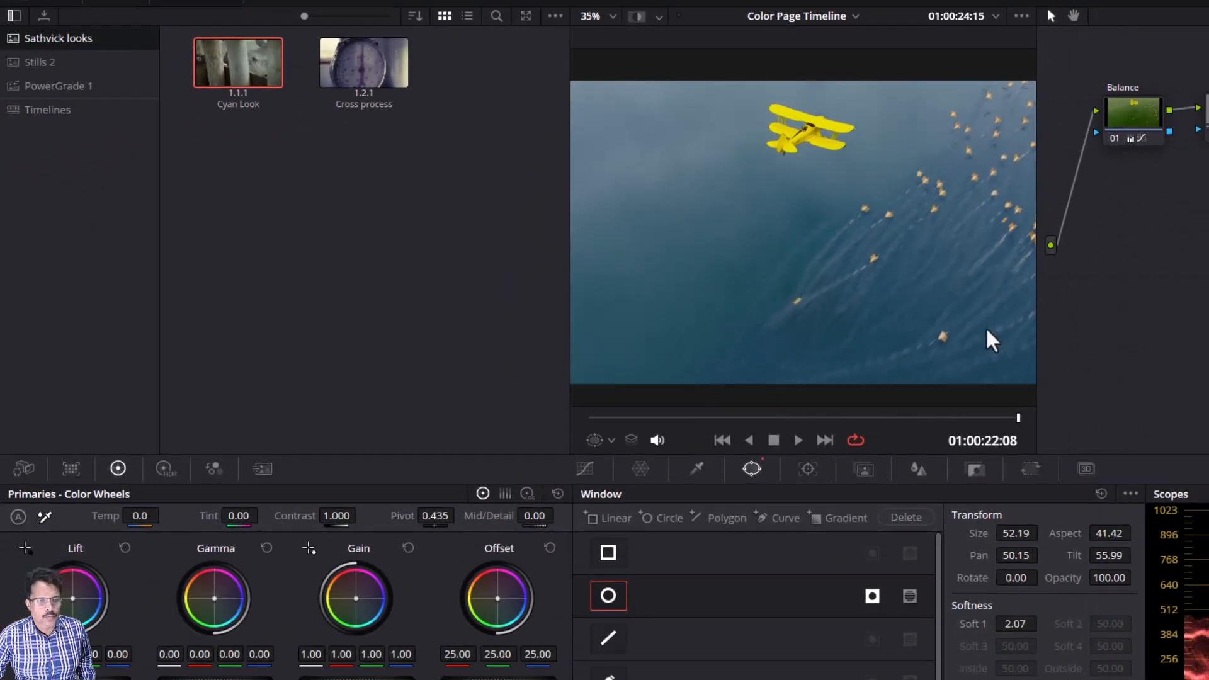
{"action": "left_click_drag", "start_coordinate": [989, 320], "coordinate": [891, 316]}
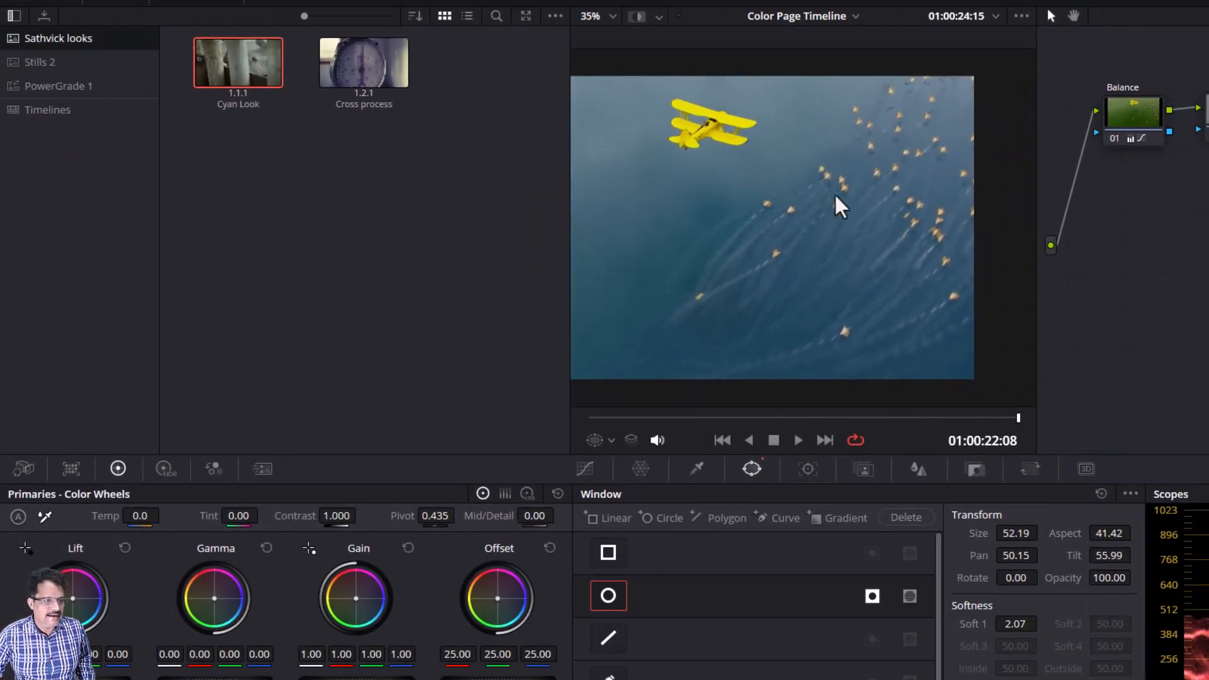
{"action": "scroll", "coordinate": [836, 217], "scroll_direction": "up", "scroll_amount": 1}
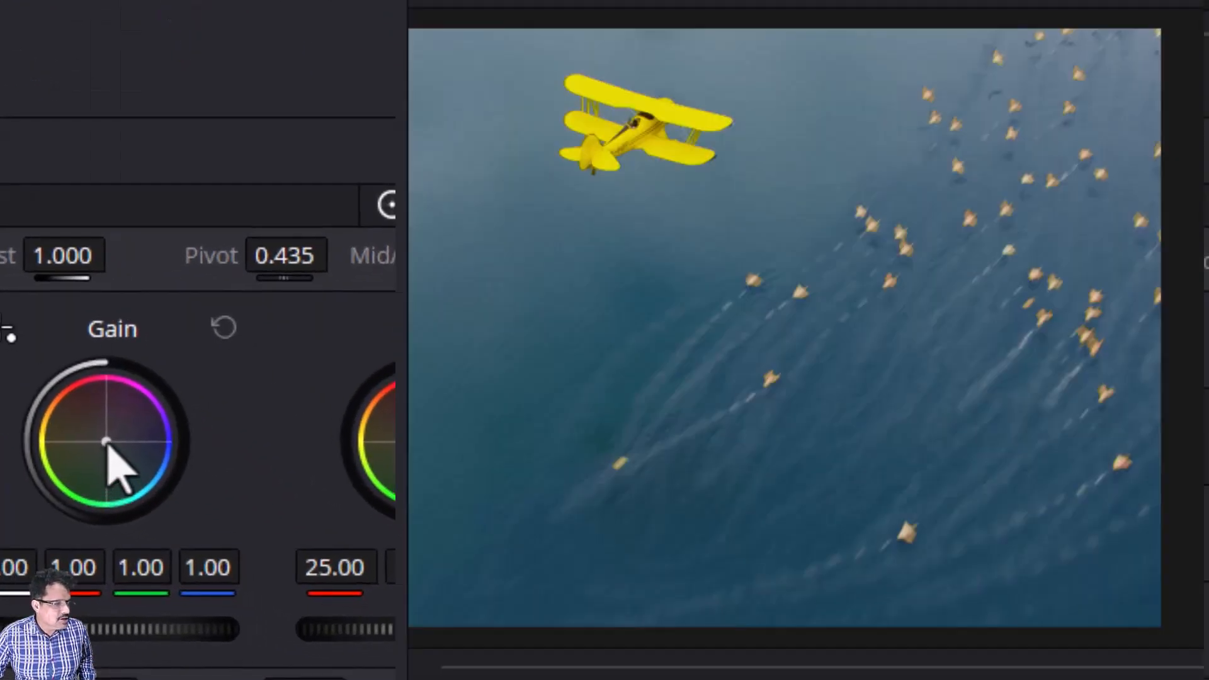
{"action": "left_click_drag", "start_coordinate": [108, 444], "coordinate": [109, 442]}
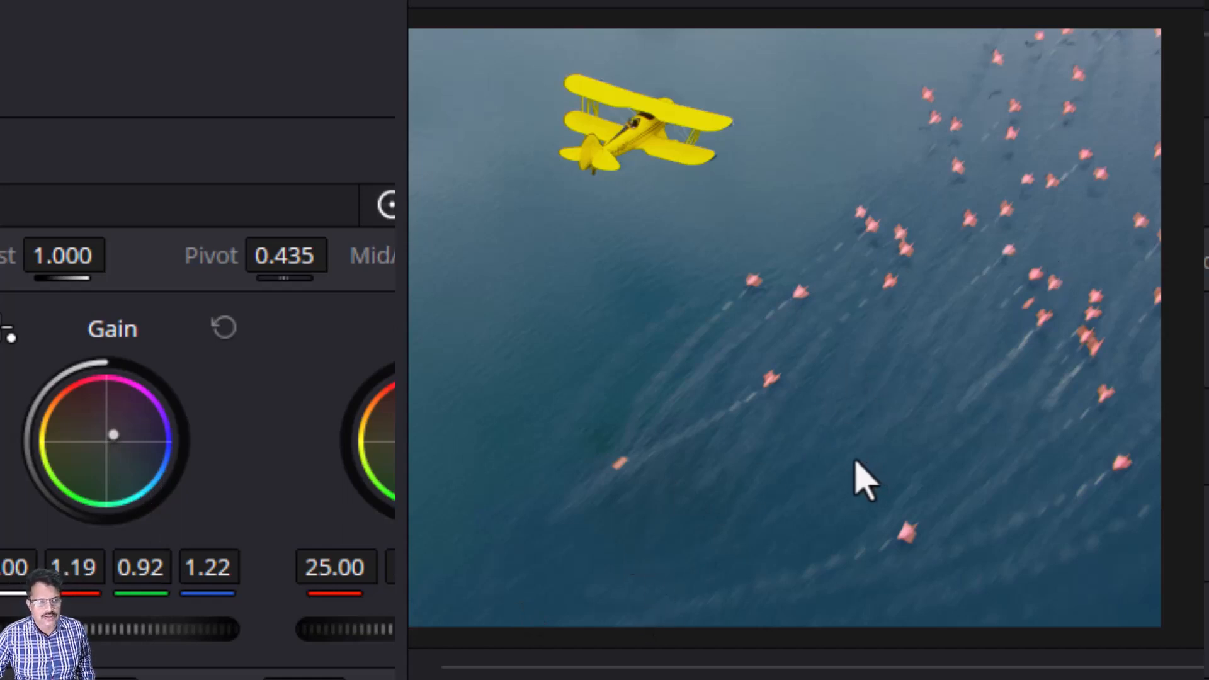
Step: Play the clip back from the start to review the pink flamingos and the excluded biplane
{"action": "scroll", "coordinate": [863, 480], "scroll_direction": "down", "scroll_amount": 4}
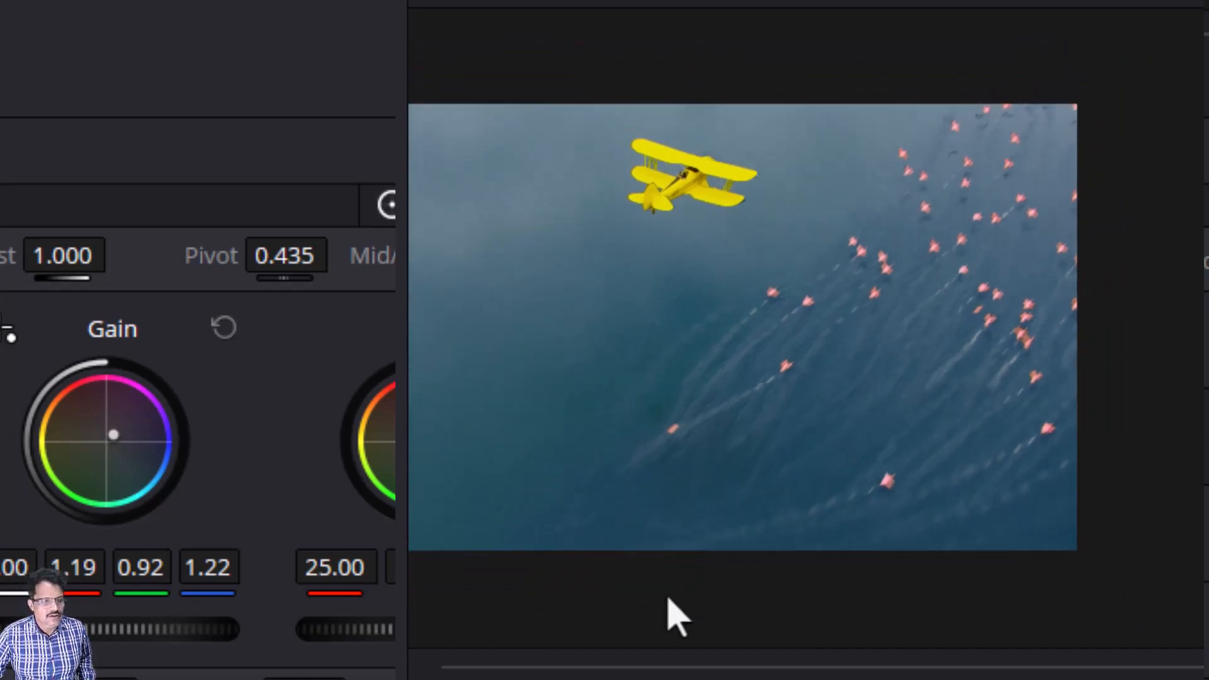
{"action": "left_click_drag", "start_coordinate": [670, 599], "coordinate": [809, 576]}
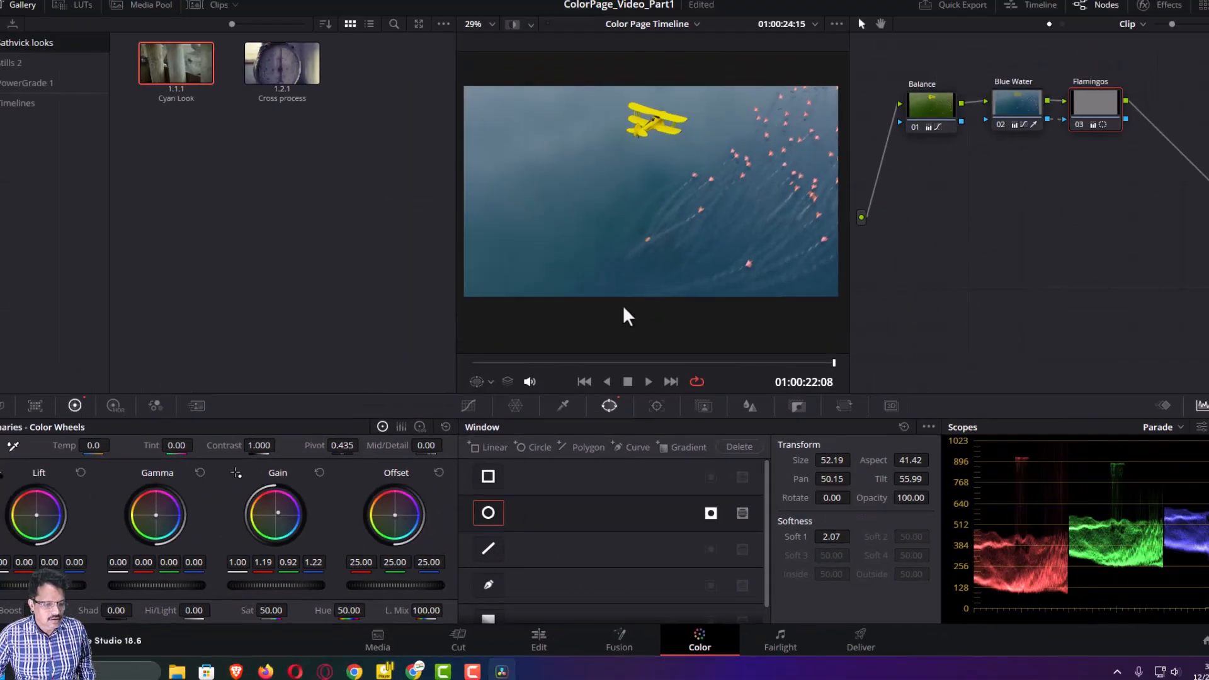
{"action": "scroll", "coordinate": [608, 324], "scroll_direction": "up", "scroll_amount": 1}
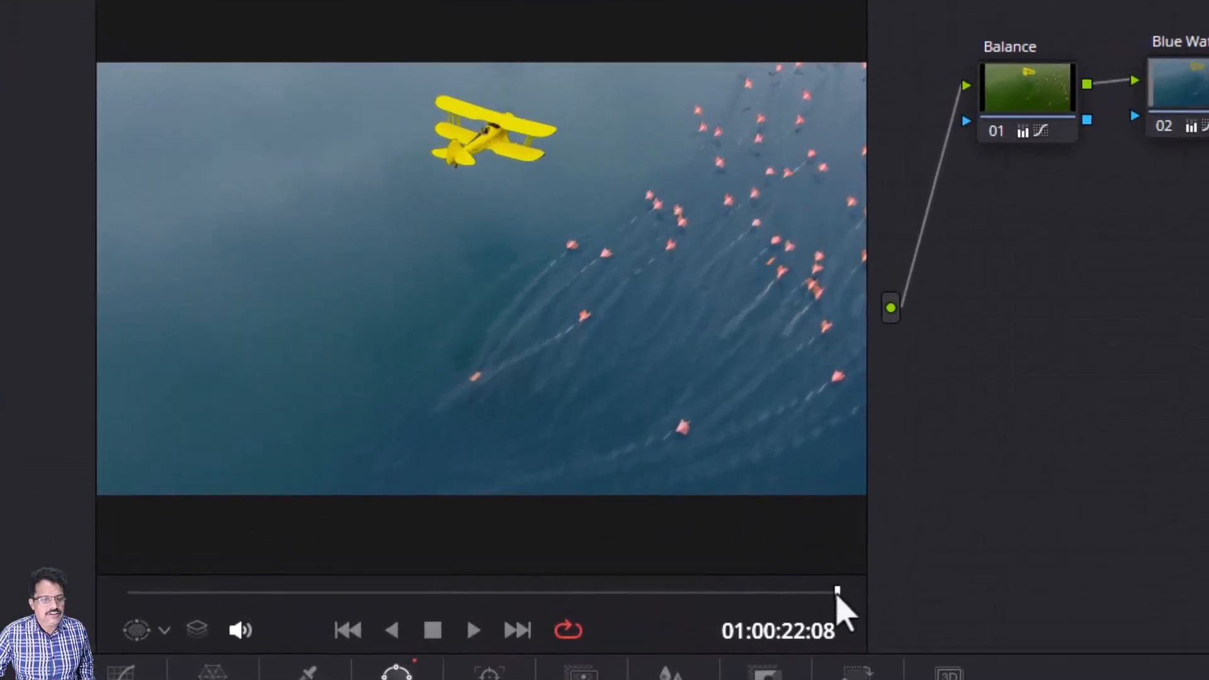
{"action": "left_click", "coordinate": [794, 375]}
{"action": "left_click_drag", "start_coordinate": [810, 597], "coordinate": [123, 604]}
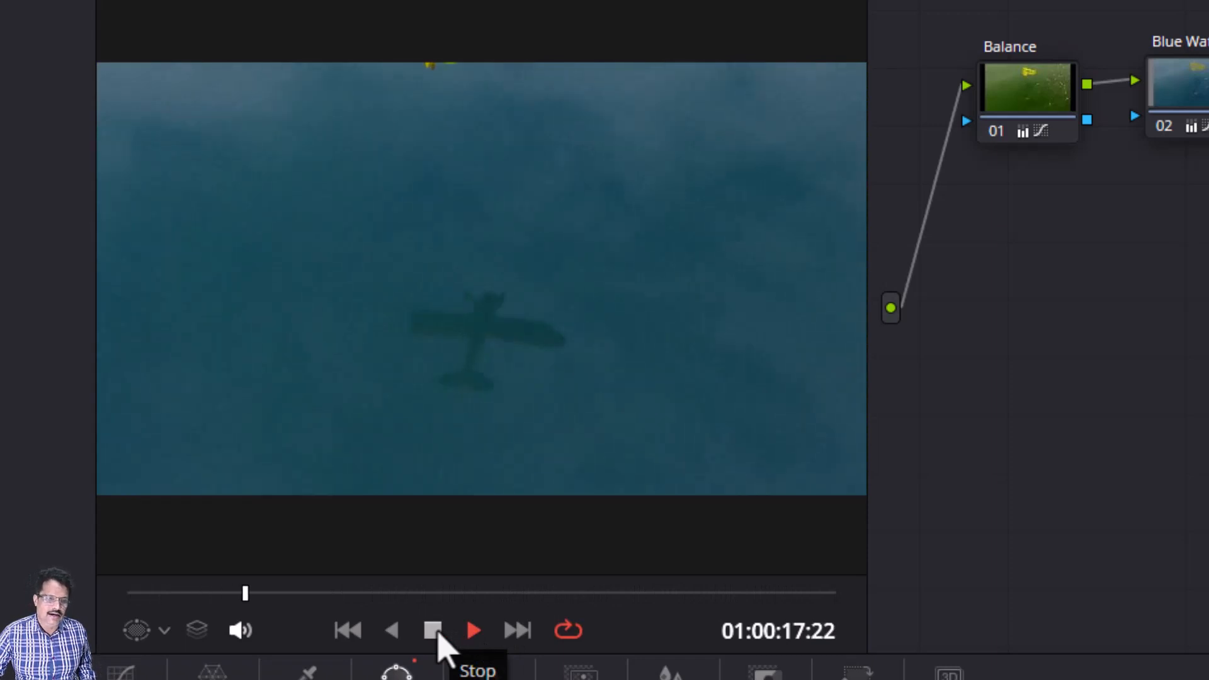
{"action": "left_click", "coordinate": [435, 632]}
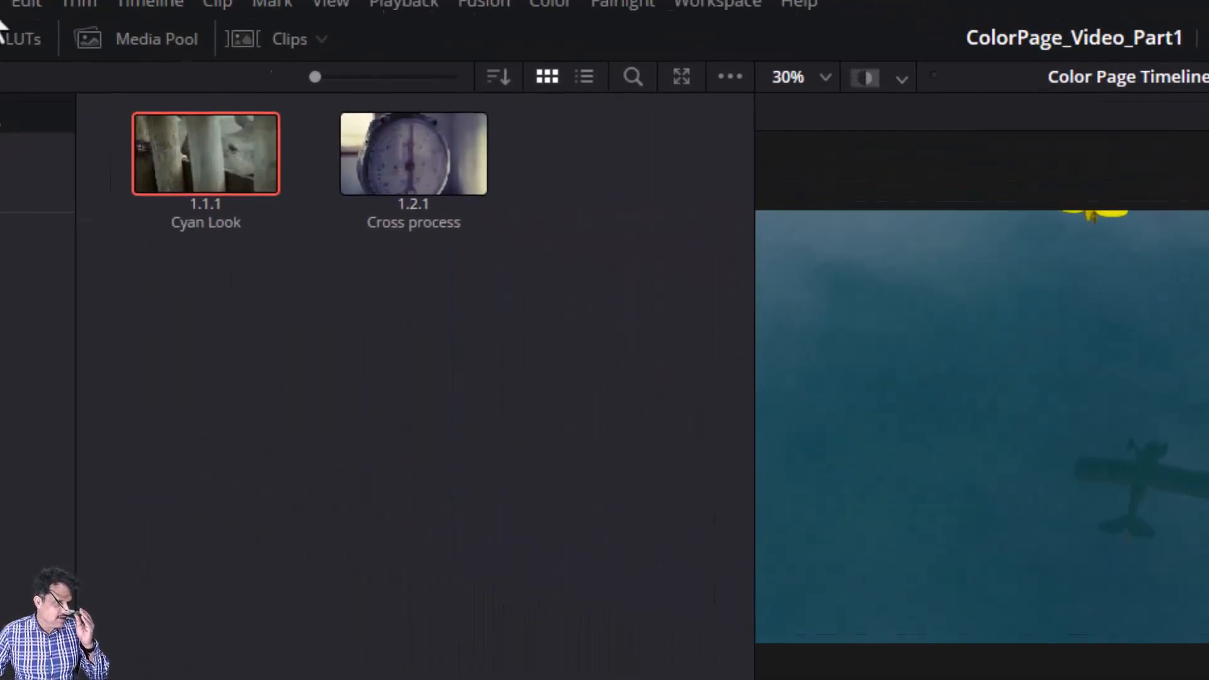
Step: Save the project
{"action": "left_click", "coordinate": [167, 44]}
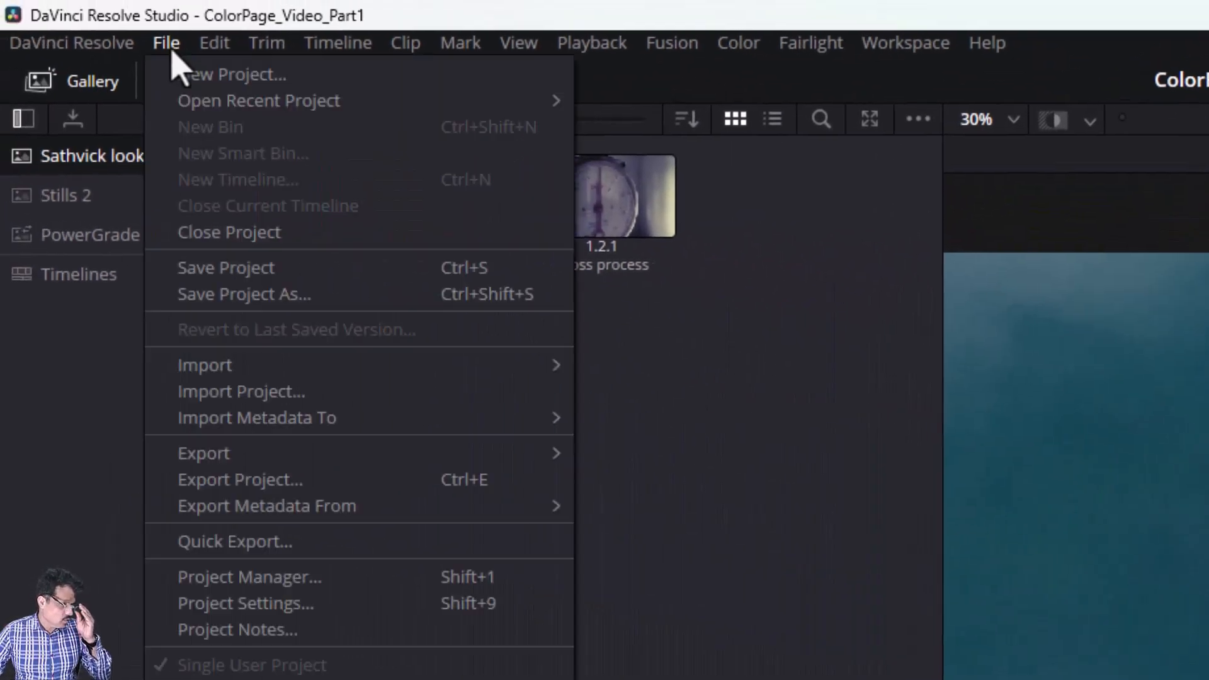
{"action": "left_click", "coordinate": [227, 270]}
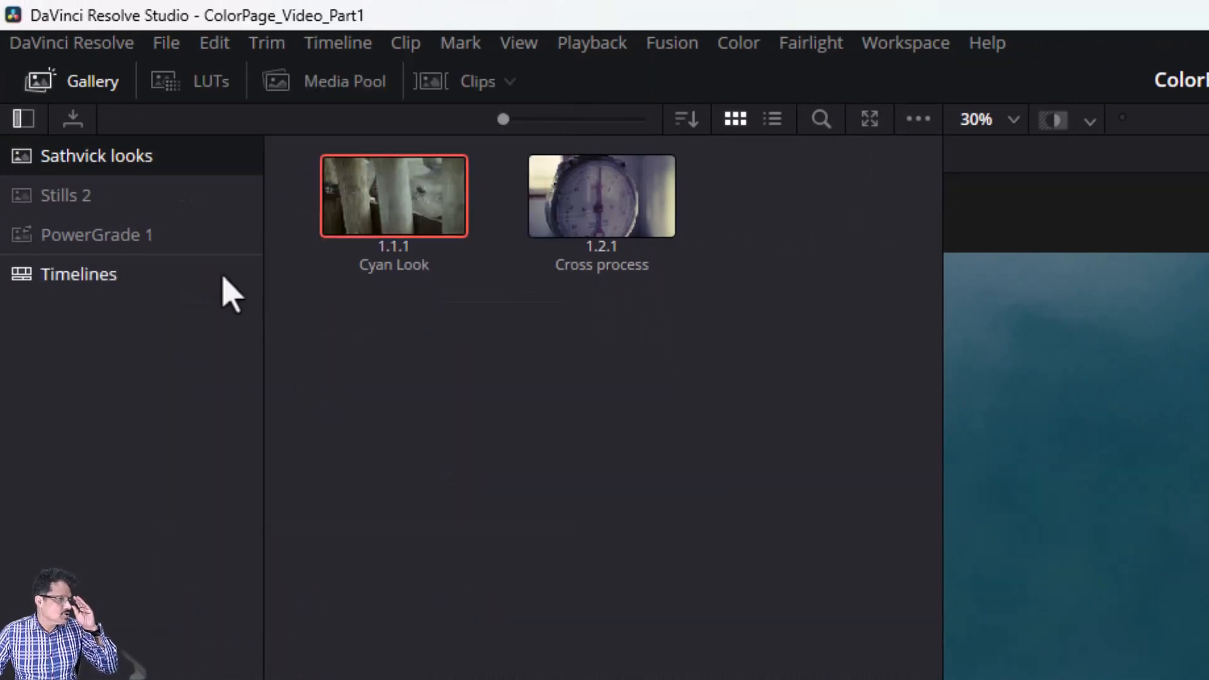